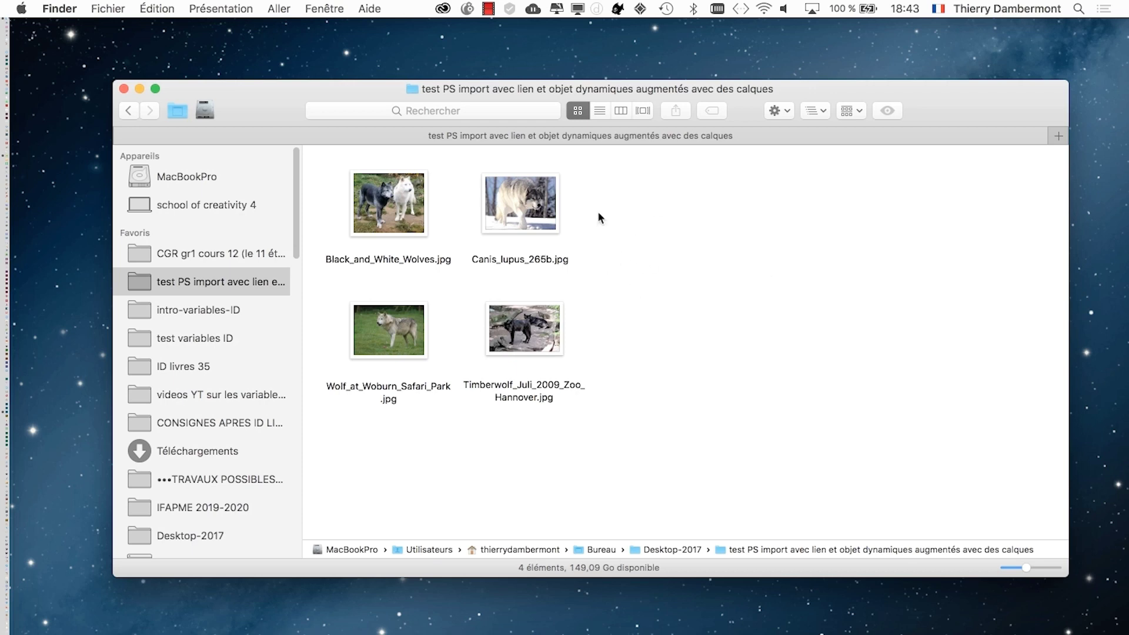
Create a new default 2000 × 2000 px white document, Sans titre-1
key(super+Tab)
key(super+Tab)
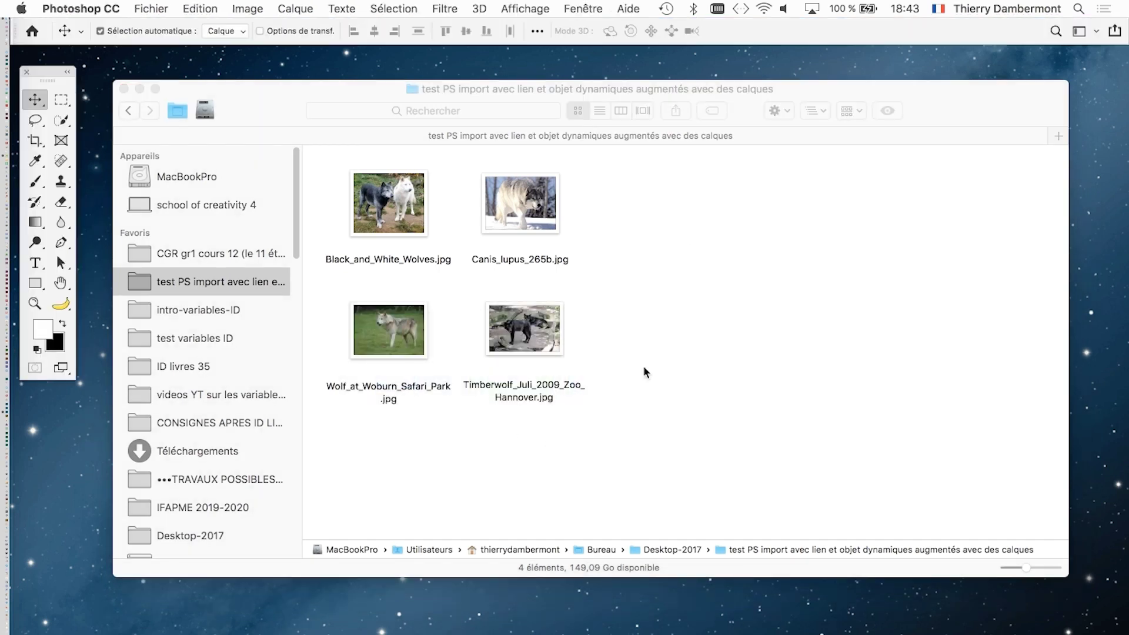
click(615, 286)
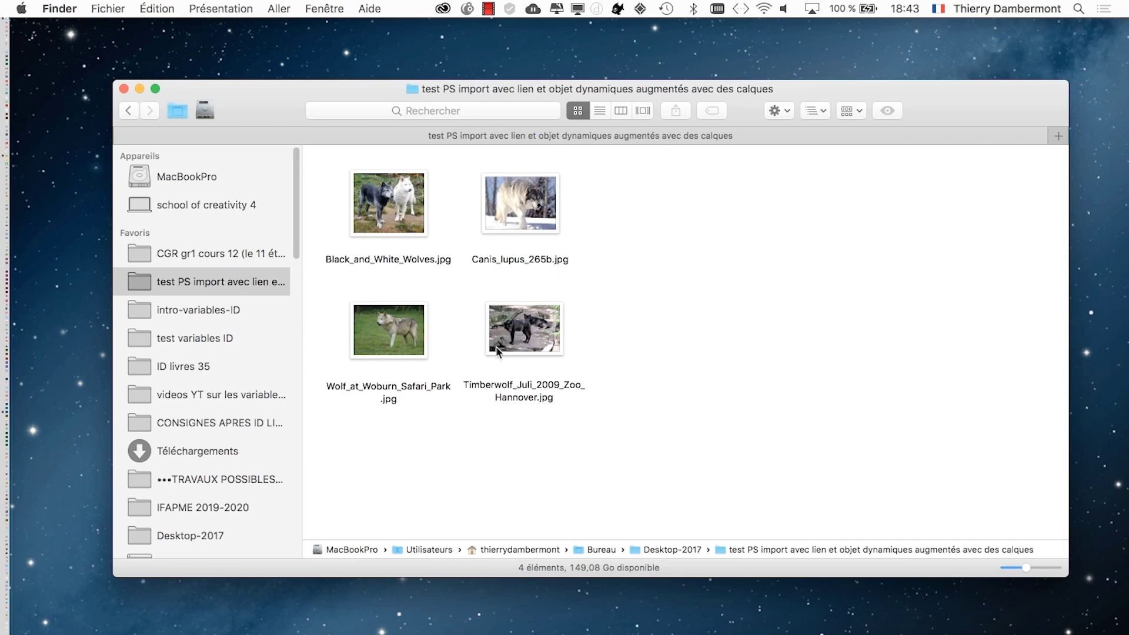
key(super+Tab)
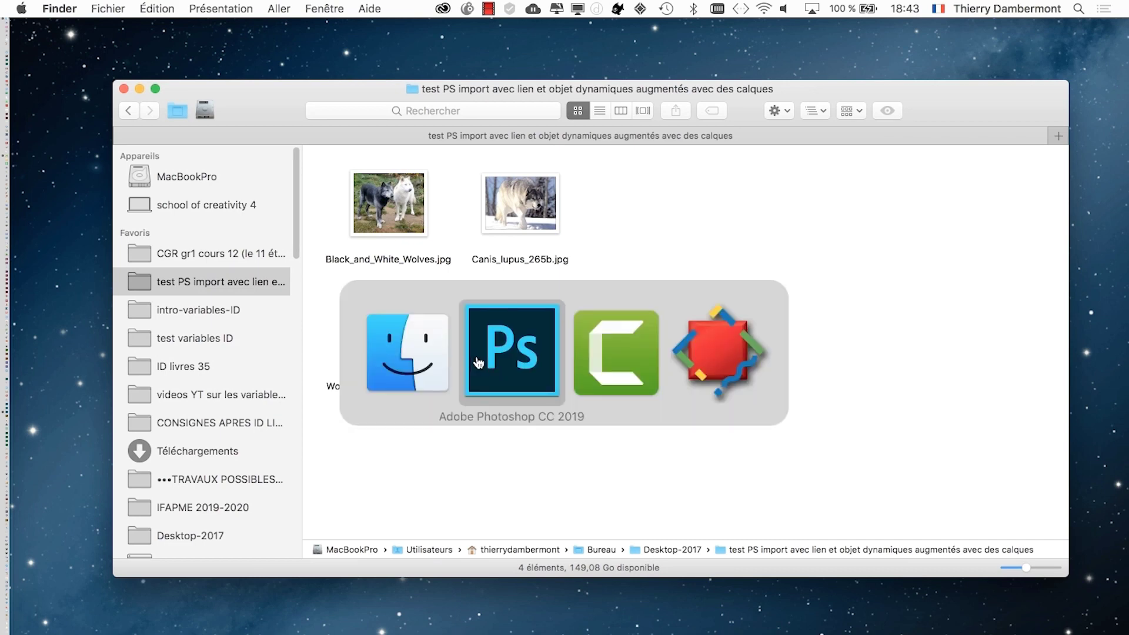
click(151, 8)
click(157, 29)
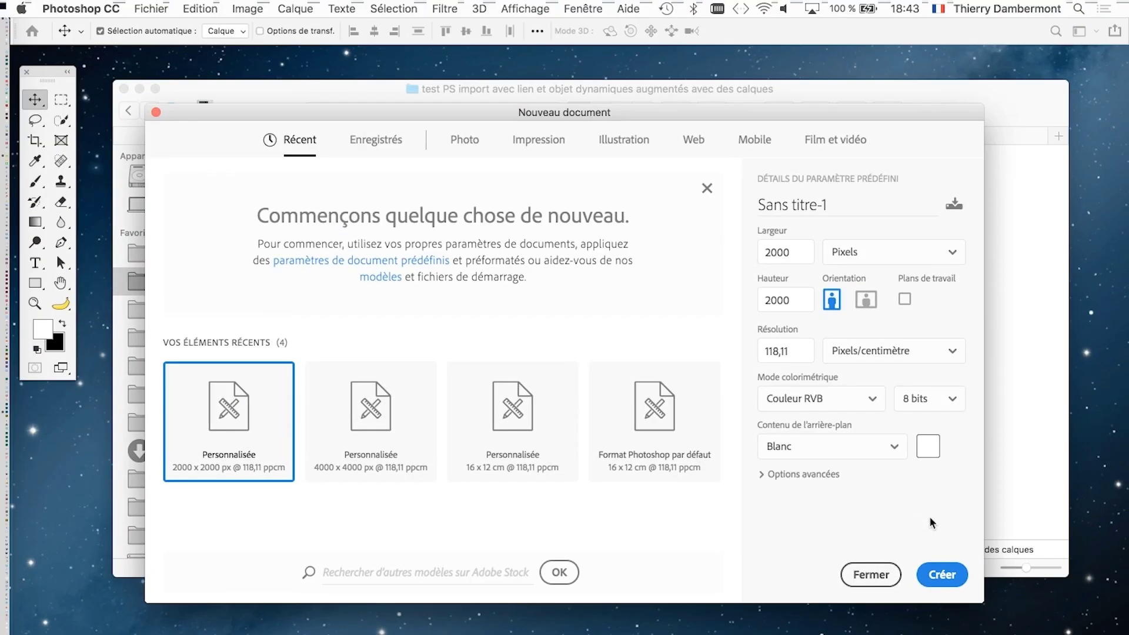
click(952, 575)
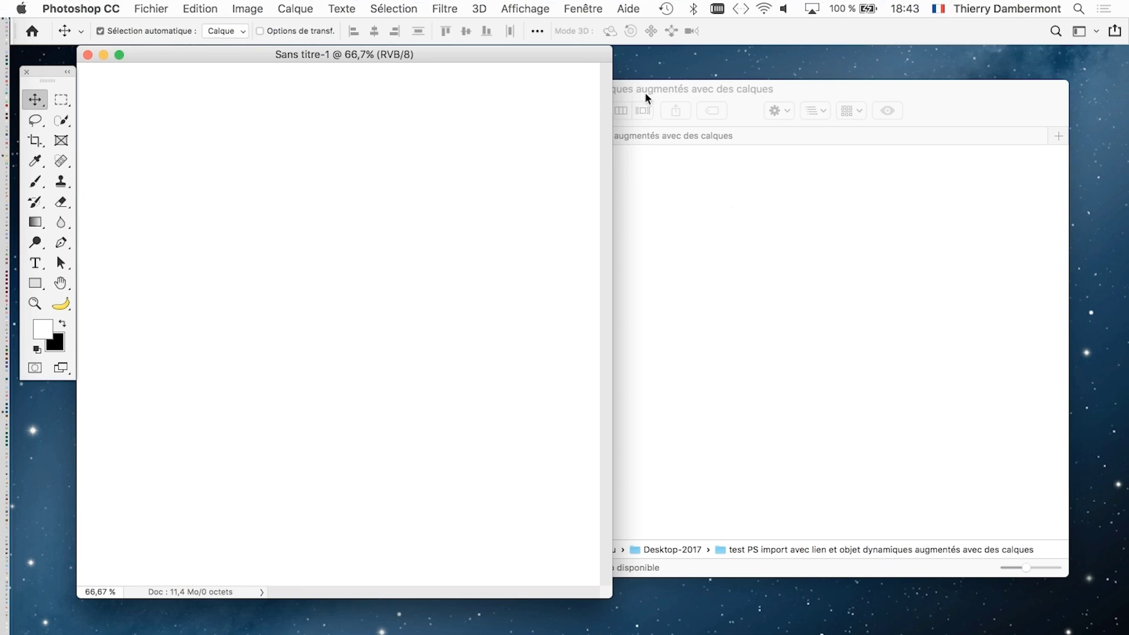
Select the four wolf images in the Finder folder window
click(645, 90)
drag(641, 87, 1016, 121)
drag(1034, 238, 764, 407)
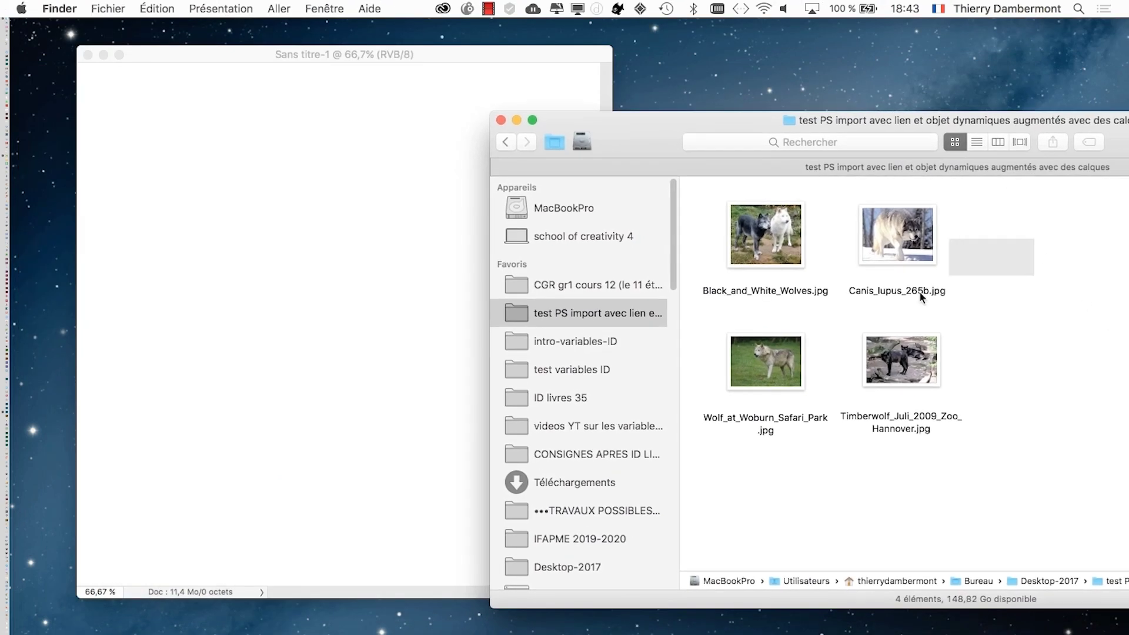
Start a linked import (Importer et lier) of Canis_lupus_265b.jpg from the wolf folder
click(389, 59)
click(154, 8)
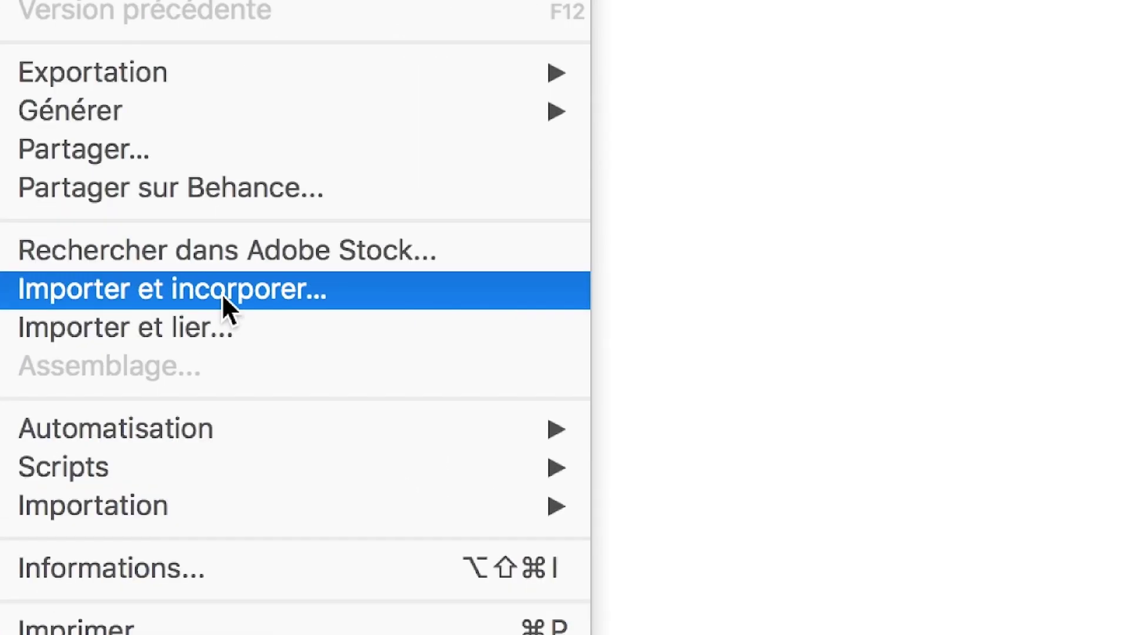
click(196, 295)
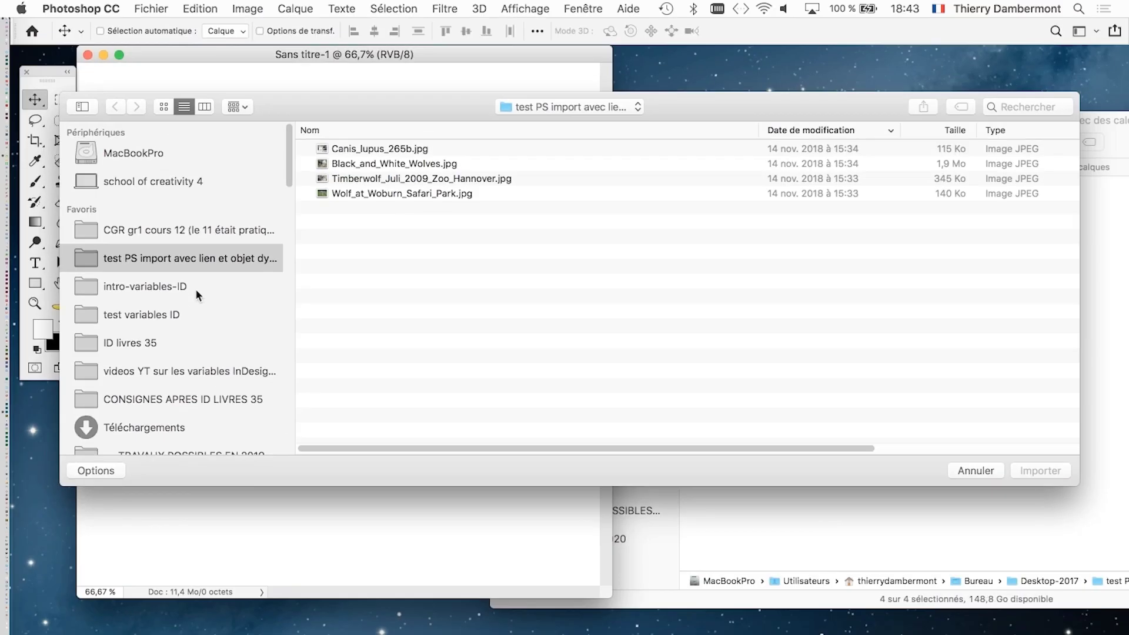
click(976, 471)
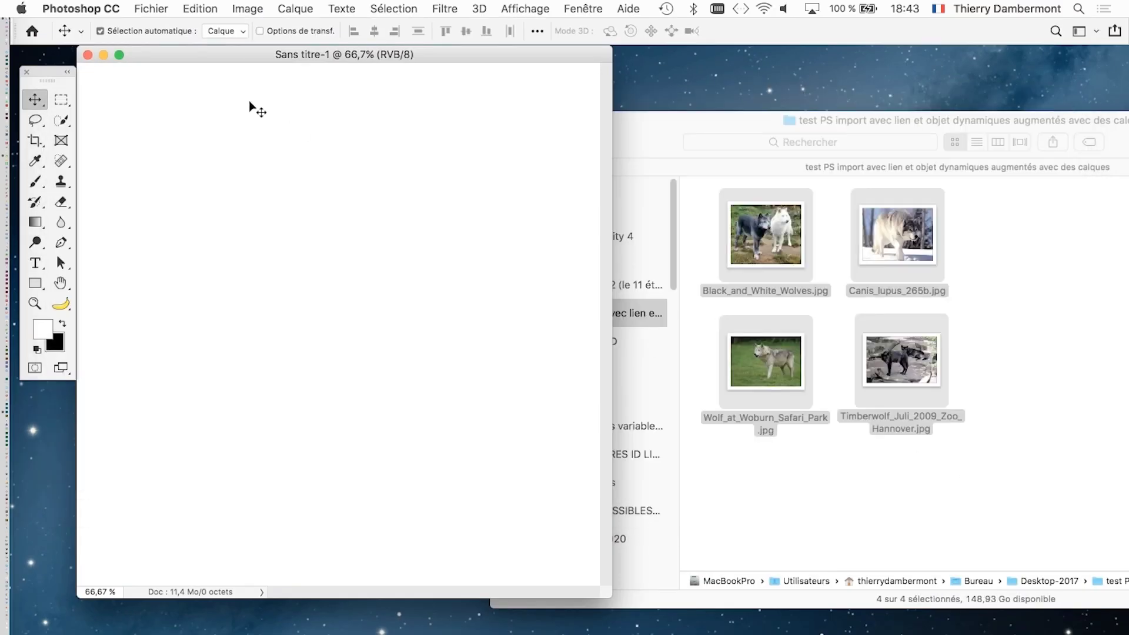
drag(239, 51, 248, 66)
click(151, 8)
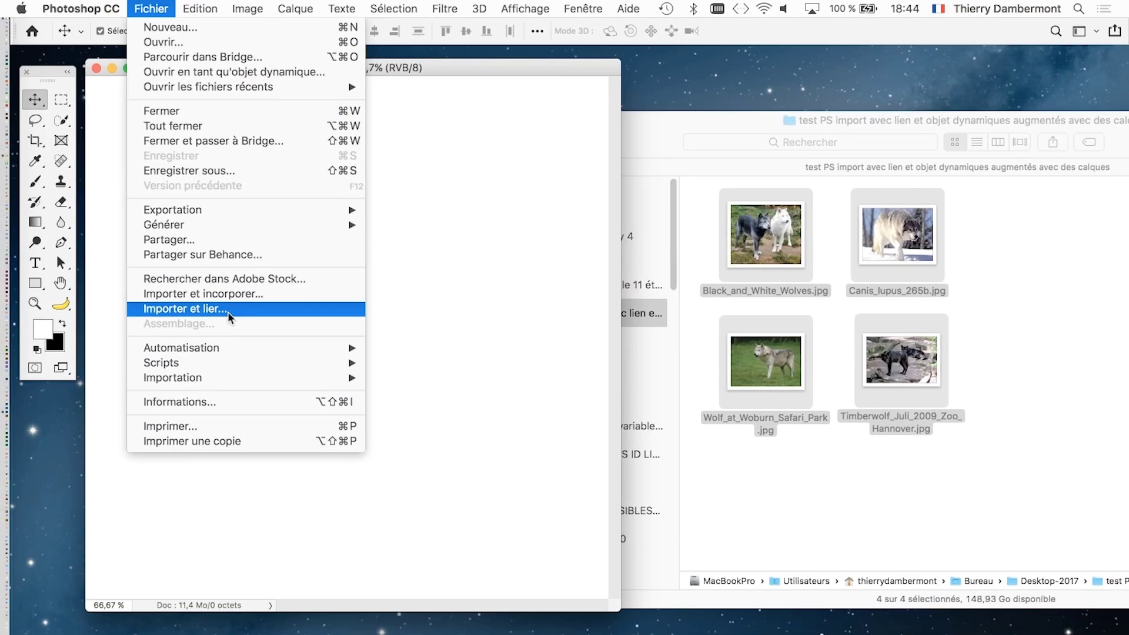
click(230, 297)
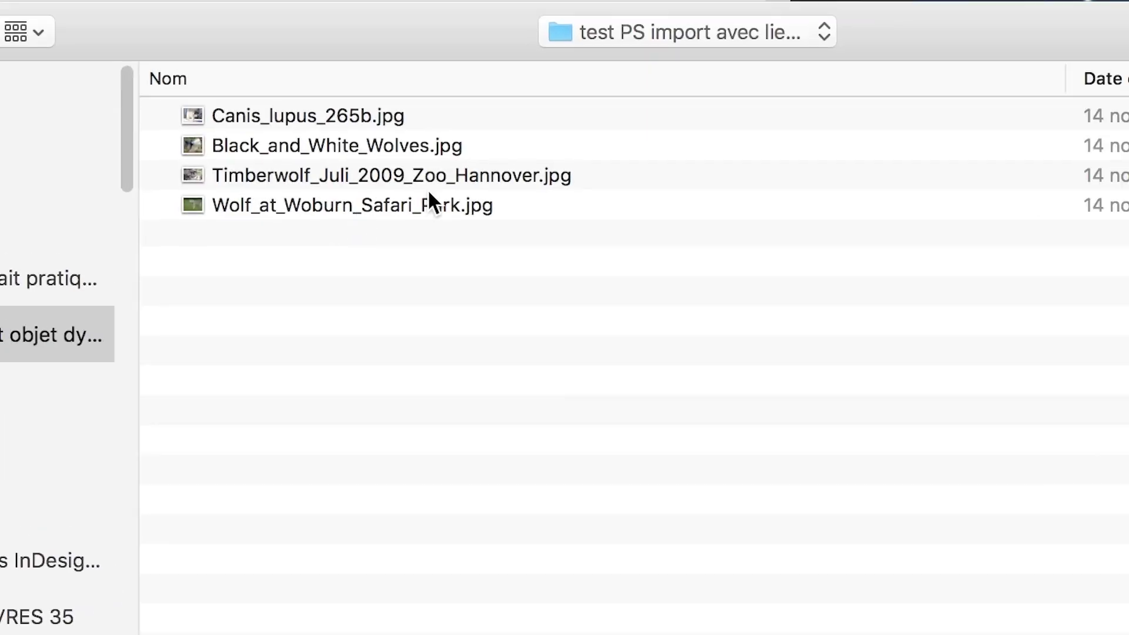
click(438, 151)
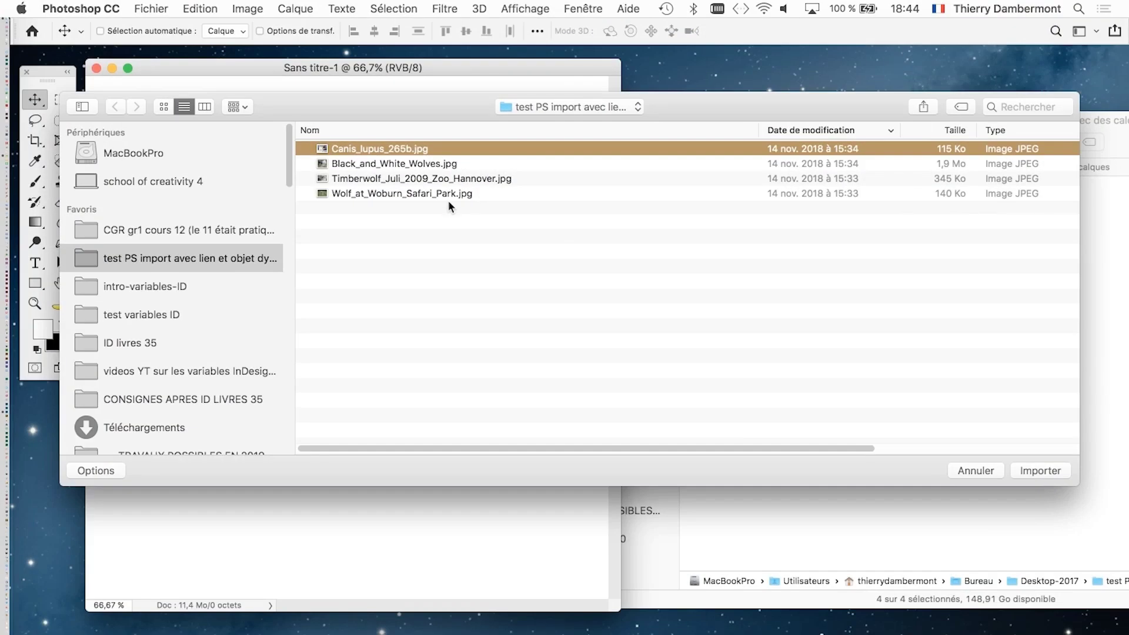
Place Canis_lupus_265b as a linked layer scaled to 13,02 % near the canvas's left side
click(1041, 471)
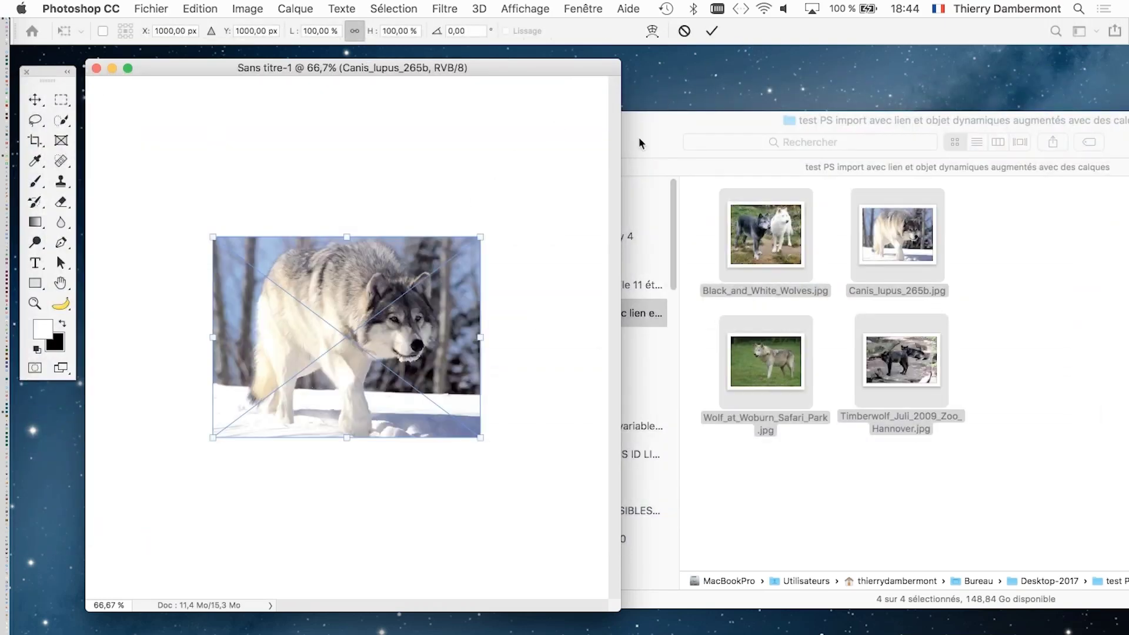
drag(484, 237, 444, 302)
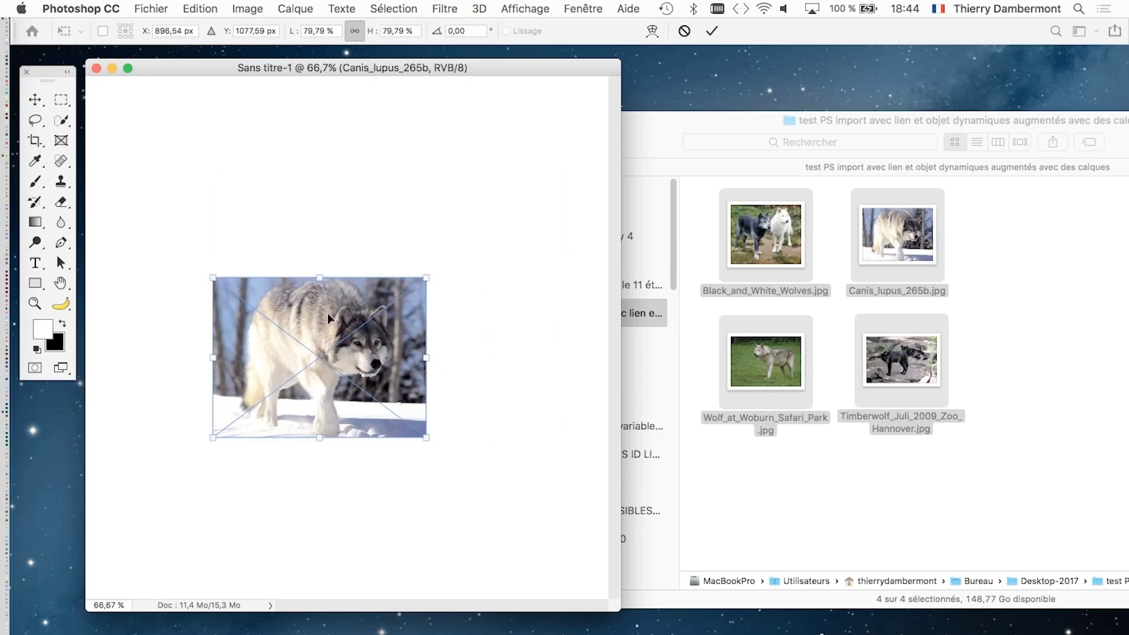
drag(329, 318, 290, 202)
drag(385, 164, 348, 232)
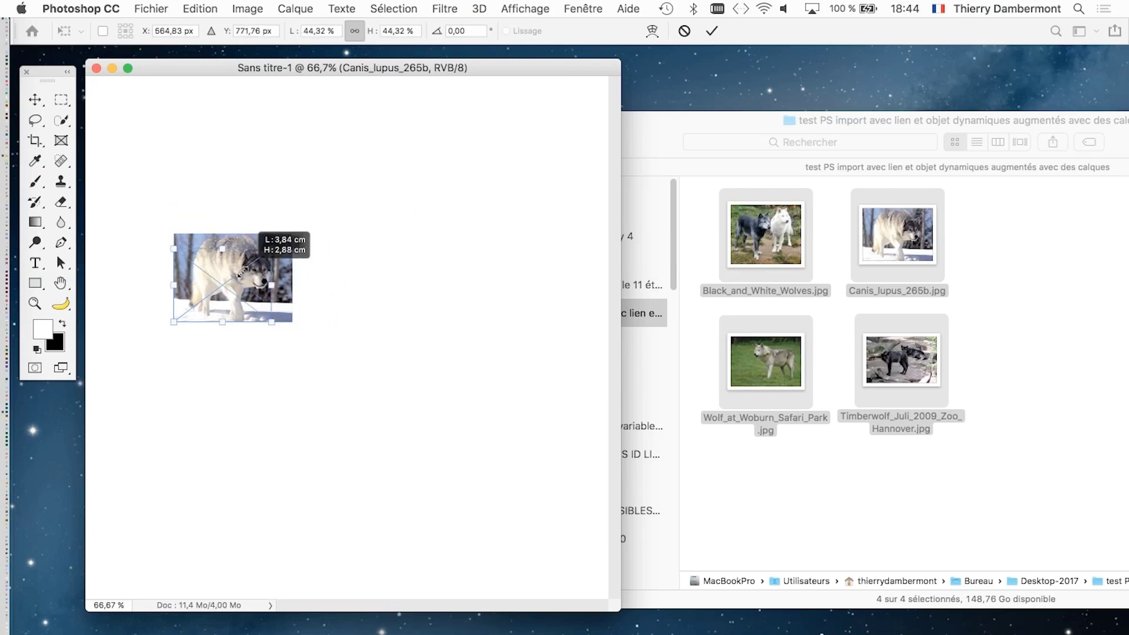
drag(332, 206, 209, 295)
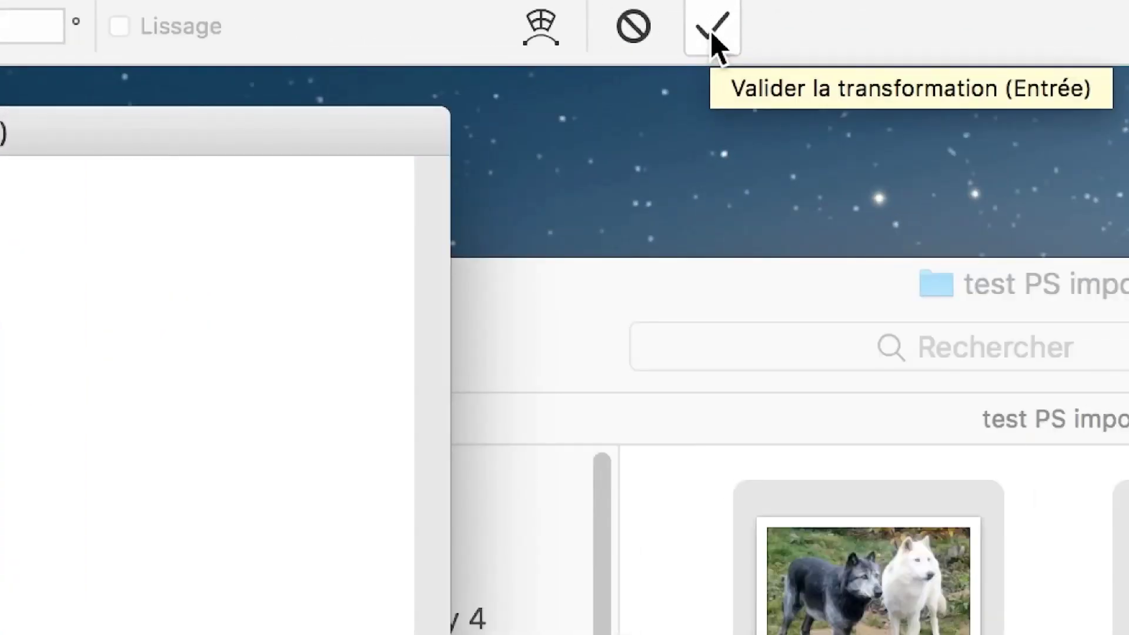
click(714, 37)
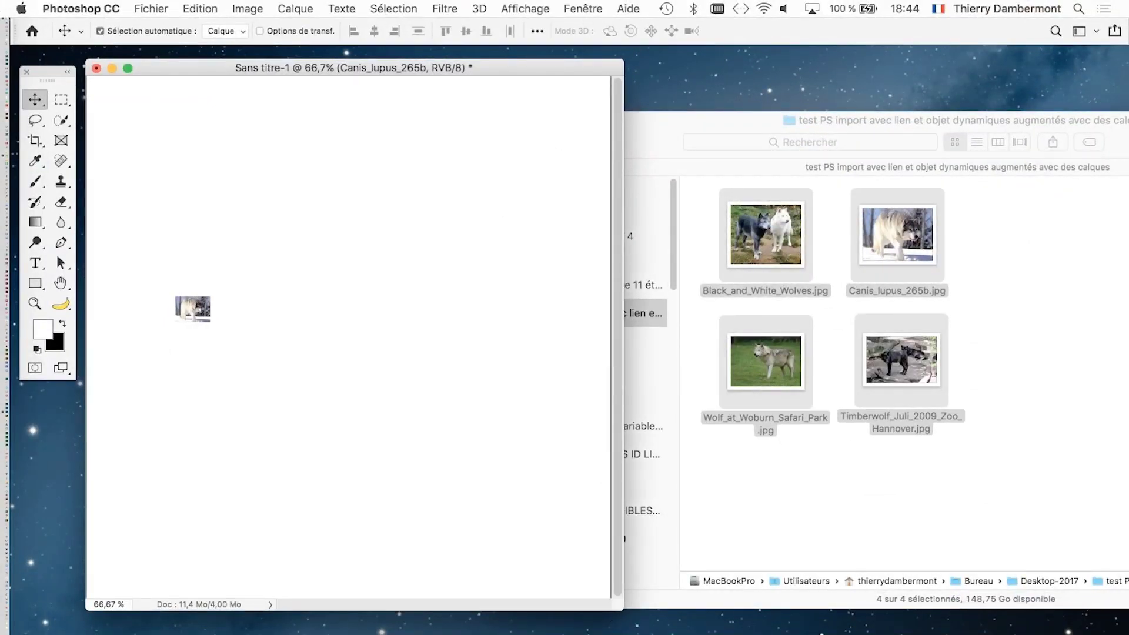
Enlarge the document window and zoom in on the small wolf image
drag(615, 612, 976, 634)
scroll(362, 359, up, 3)
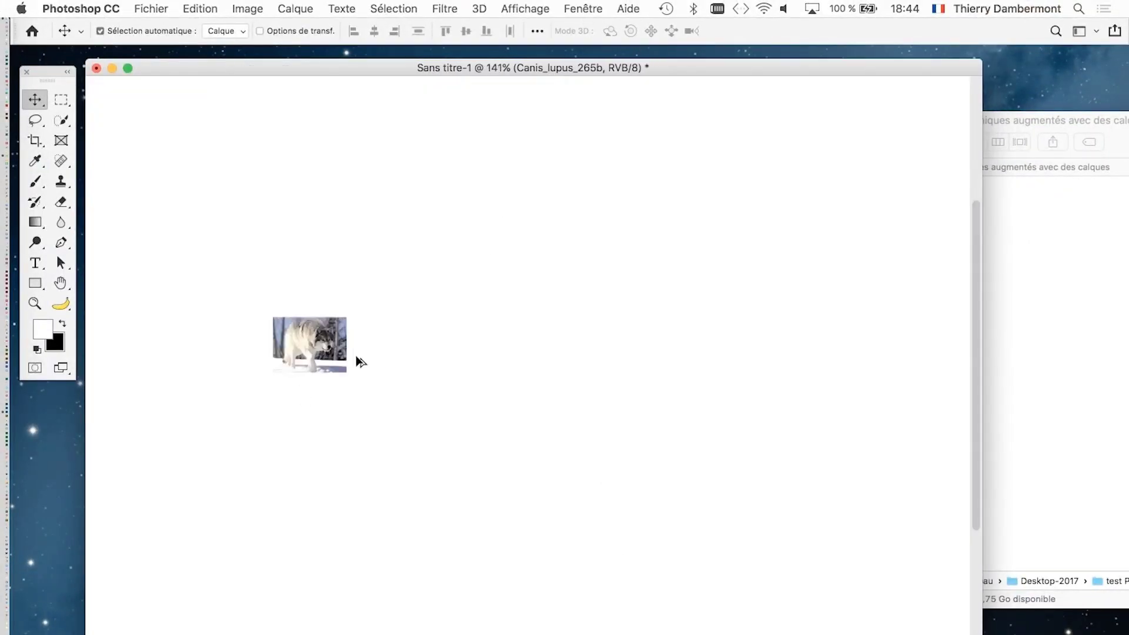
scroll(257, 348, up, 1)
scroll(294, 348, up, 2)
scroll(349, 349, up, 2)
scroll(347, 344, up, 2)
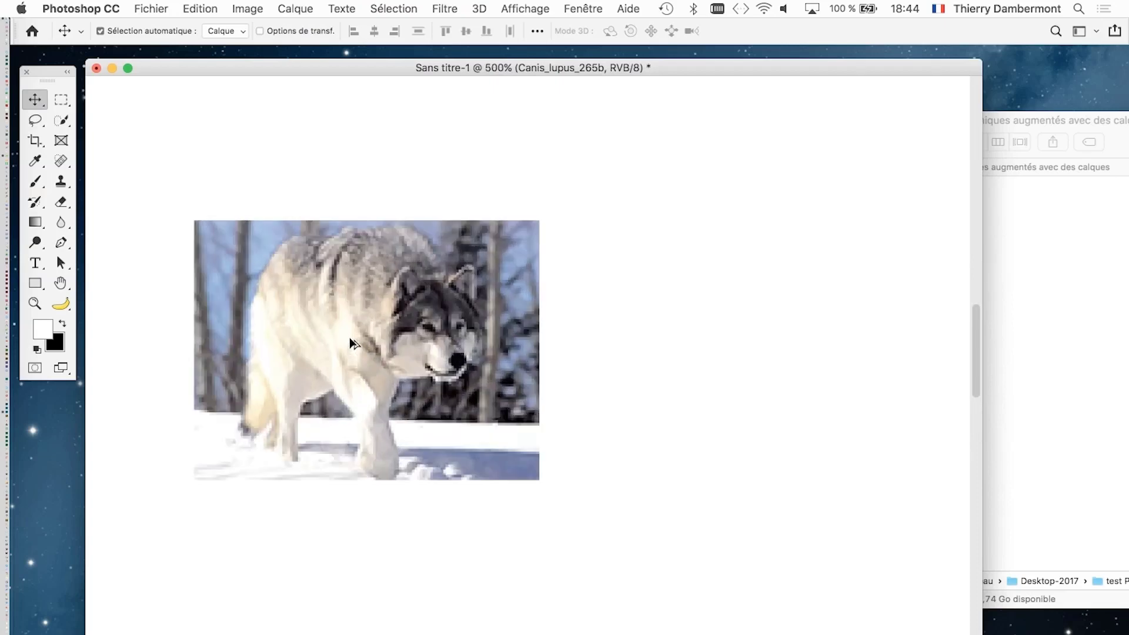
scroll(347, 338, up, 1)
scroll(347, 334, up, 1)
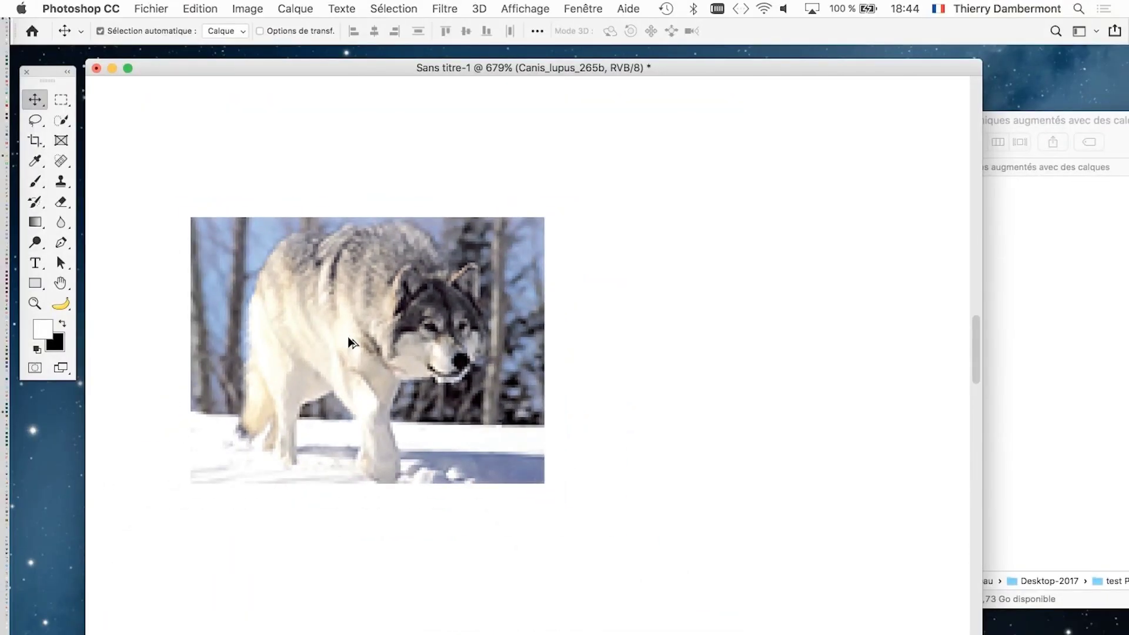
Zoom out and back in to inspect the placed wolf photo
scroll(337, 339, down, 2)
scroll(338, 340, down, 2)
scroll(338, 340, down, 1)
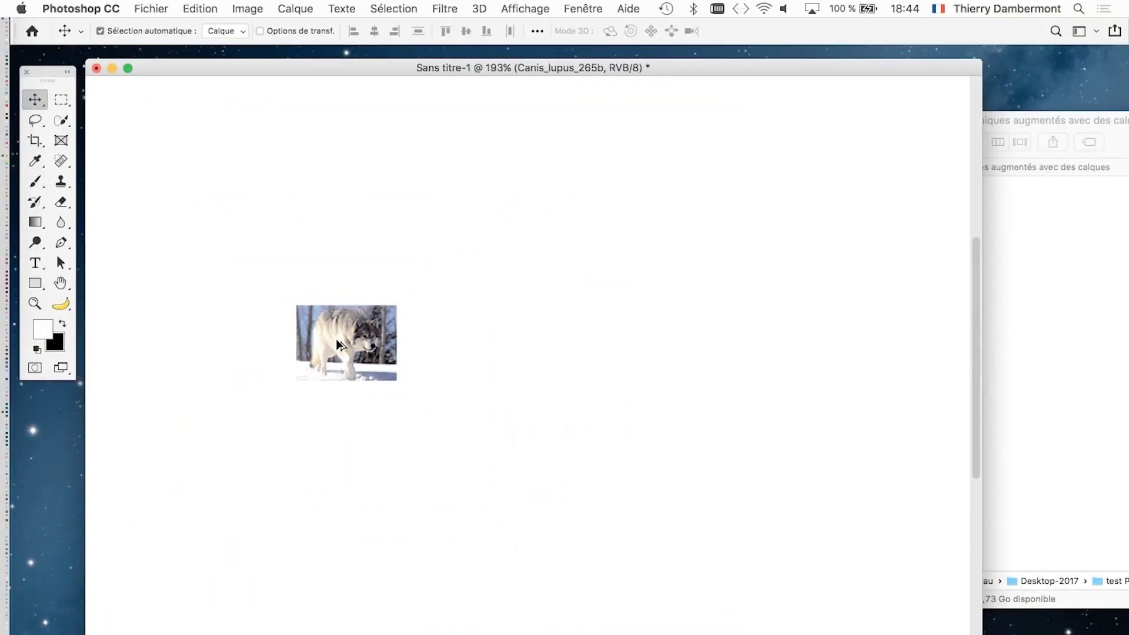
scroll(336, 340, down, 2)
scroll(335, 341, down, 1)
scroll(333, 339, down, 1)
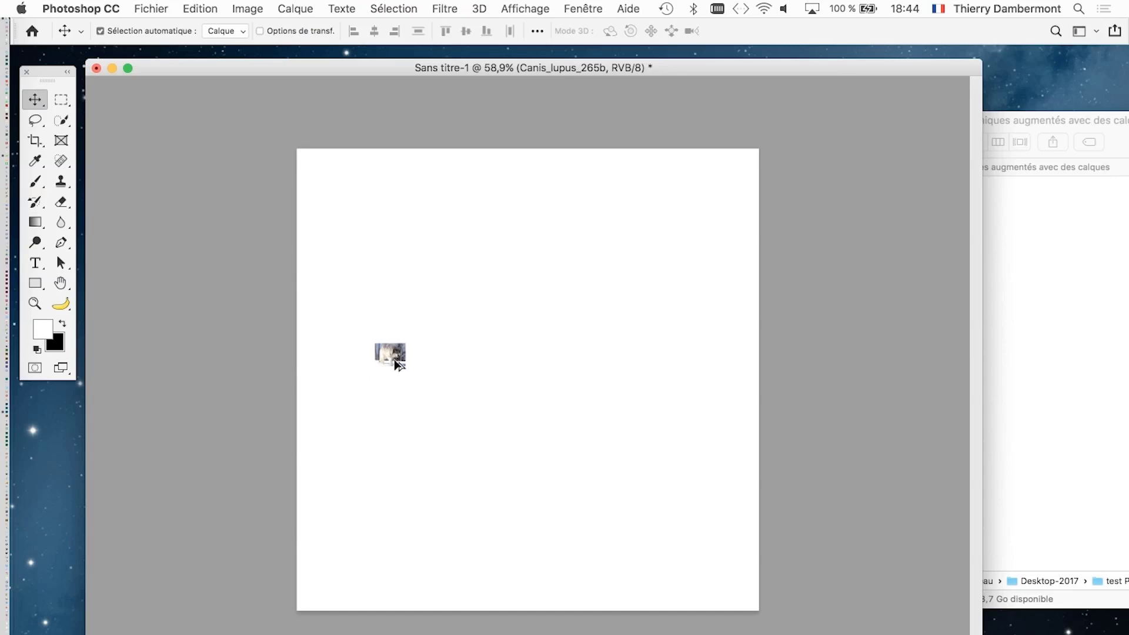
scroll(394, 358, up, 3)
scroll(345, 350, up, 2)
scroll(271, 329, up, 1)
scroll(231, 330, up, 1)
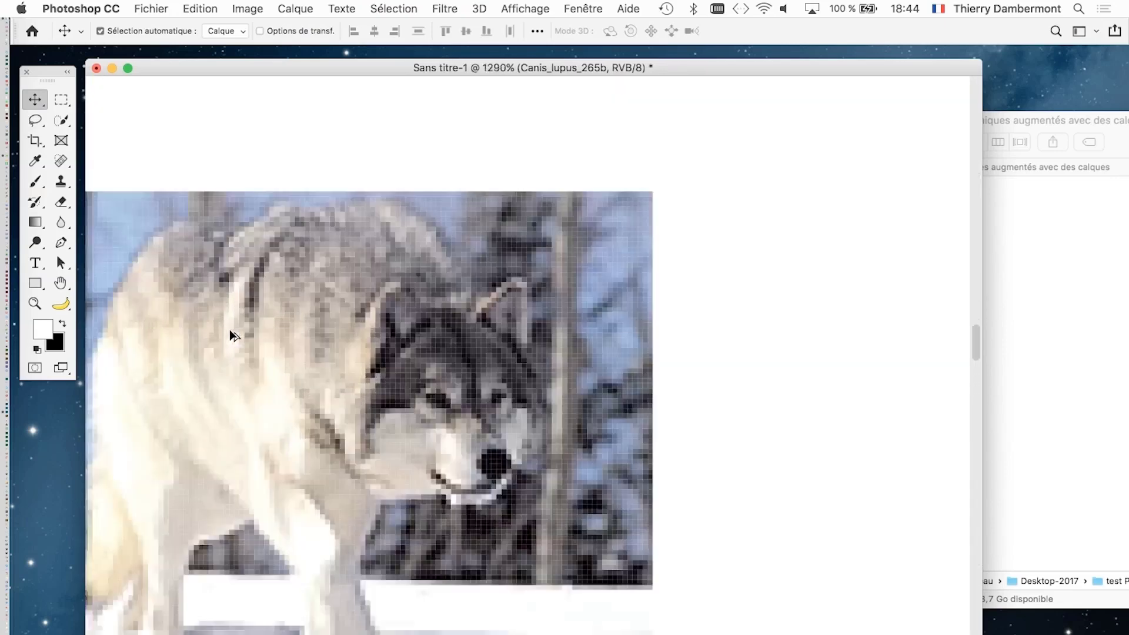
scroll(232, 336, up, 2)
scroll(407, 359, down, 3)
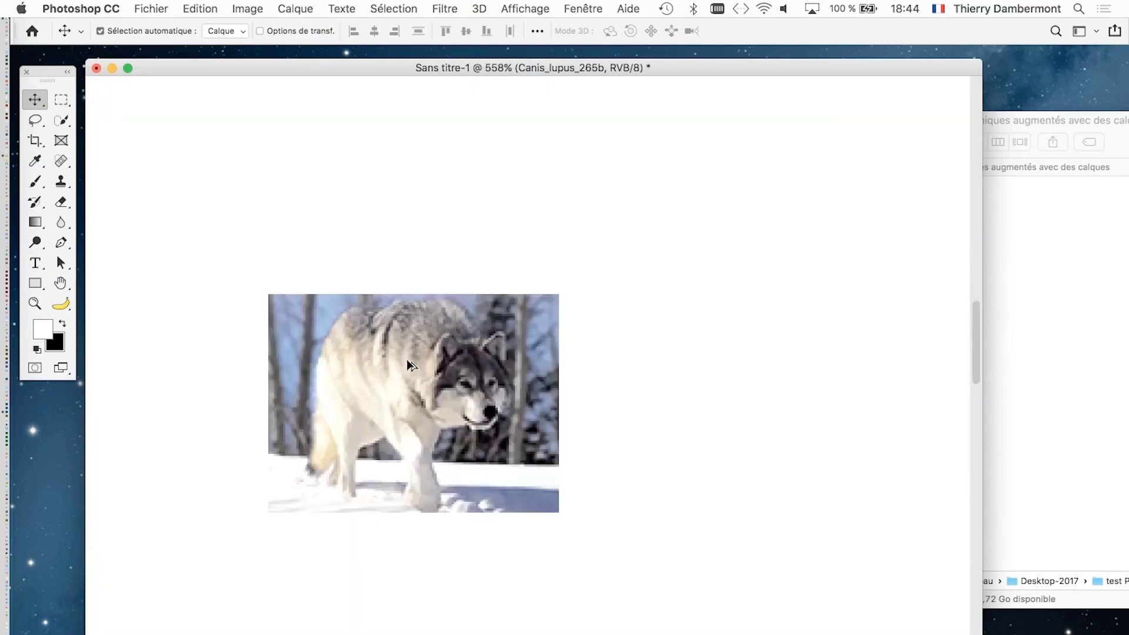
scroll(407, 358, down, 1)
Show the Calques panel and park it at the upper right of the canvas
click(591, 8)
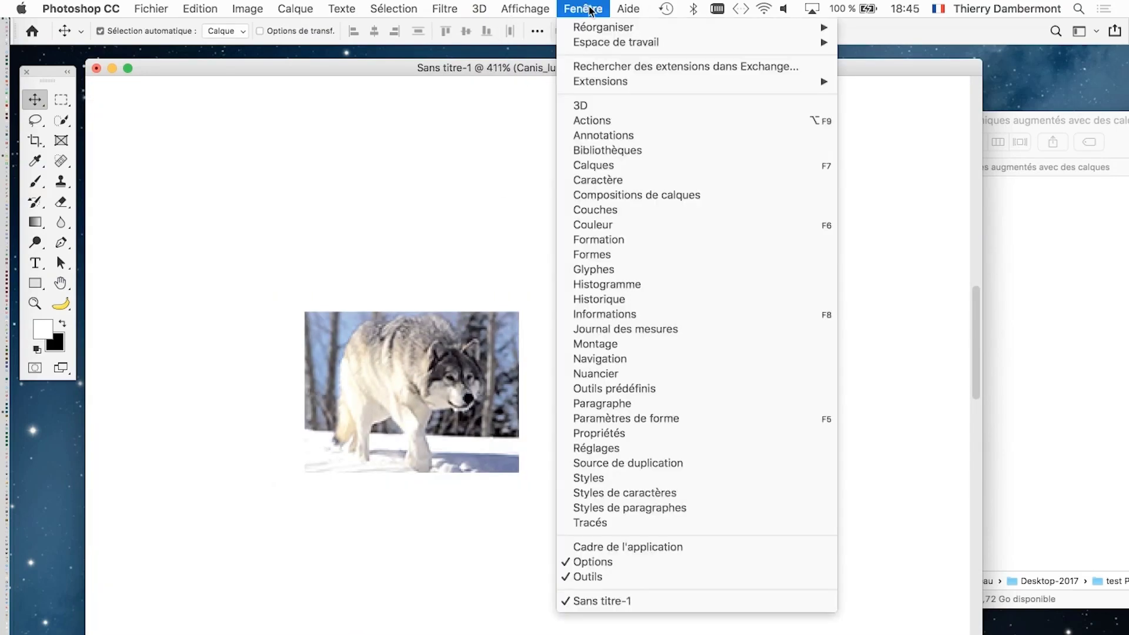
click(651, 169)
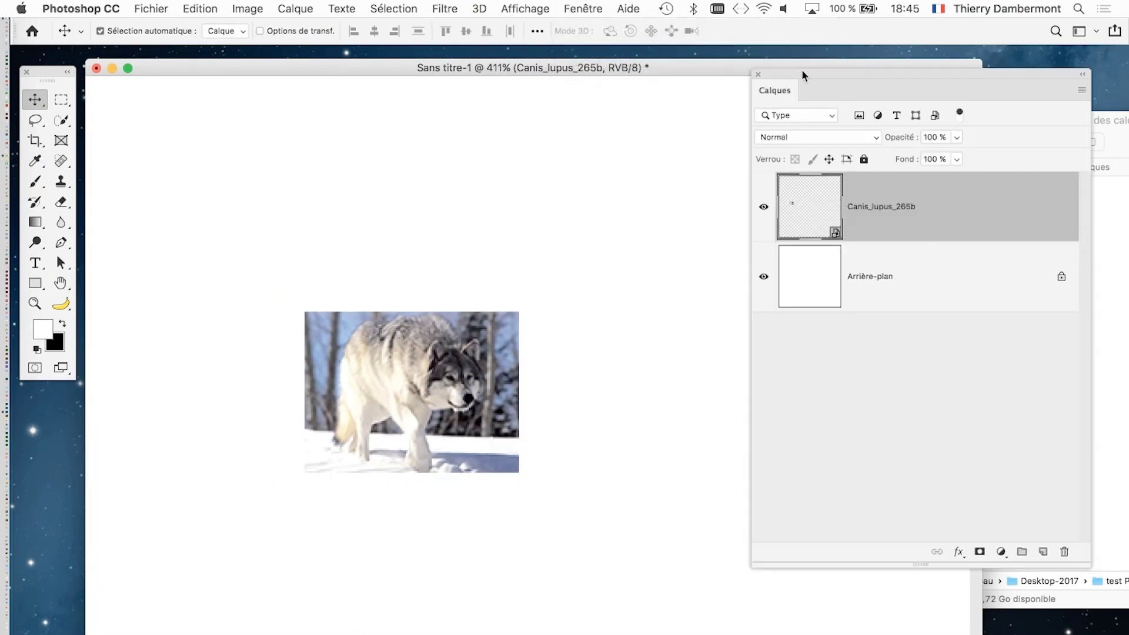
drag(803, 69, 651, 163)
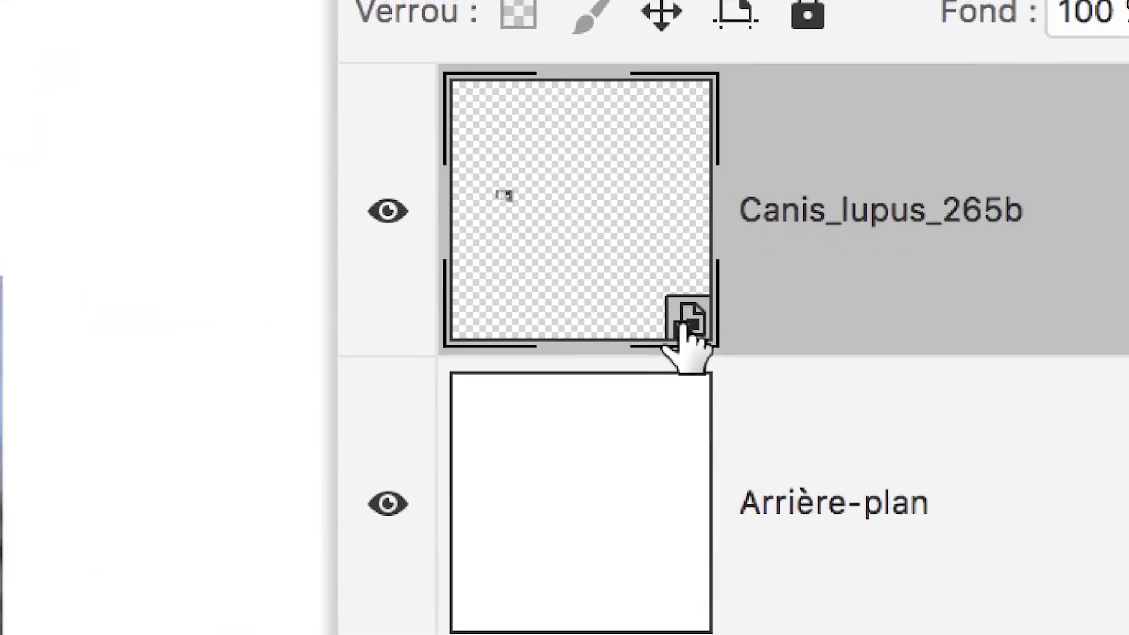
drag(683, 330, 685, 324)
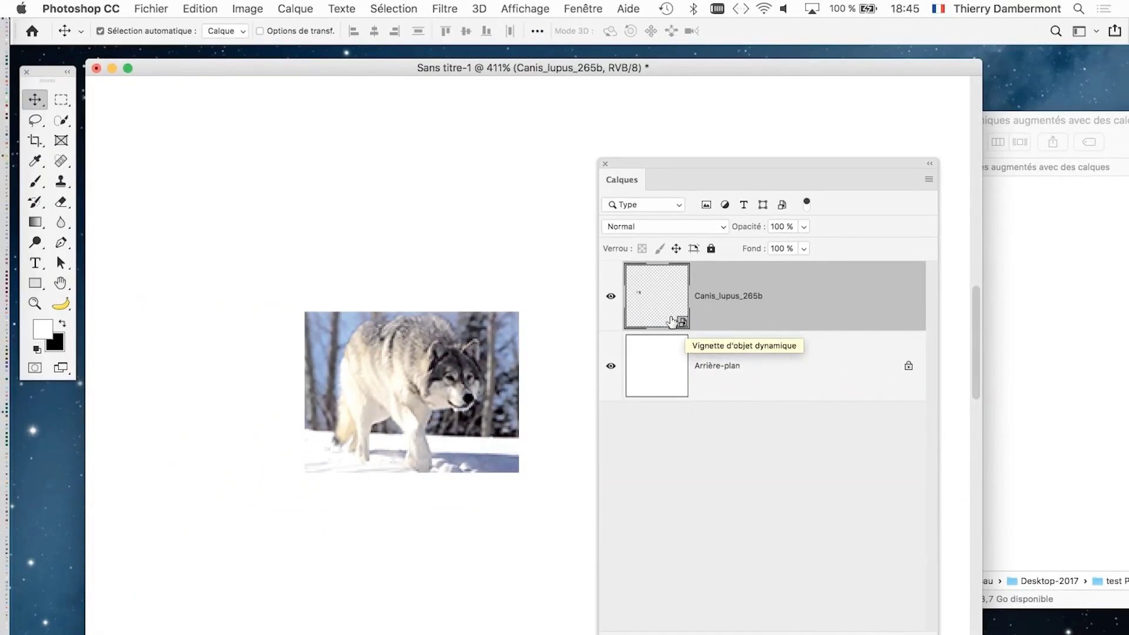
drag(694, 162, 849, 133)
Zoom out to about 58.6% so the whole white page is visible
scroll(523, 284, down, 2)
scroll(523, 284, down, 2)
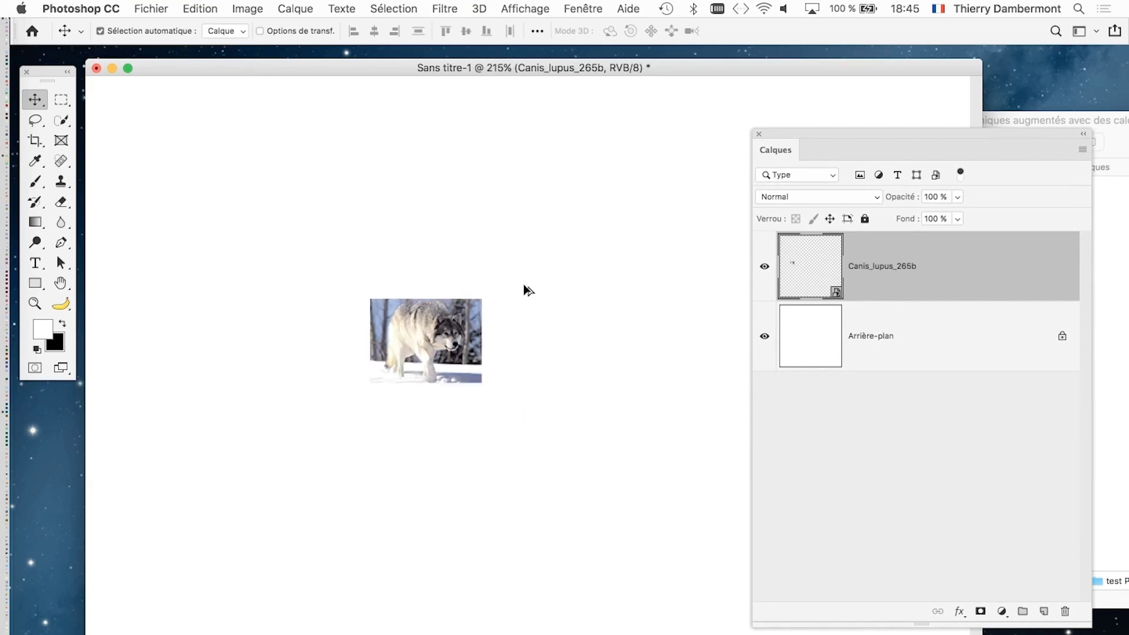
scroll(523, 284, down, 2)
scroll(683, 310, down, 2)
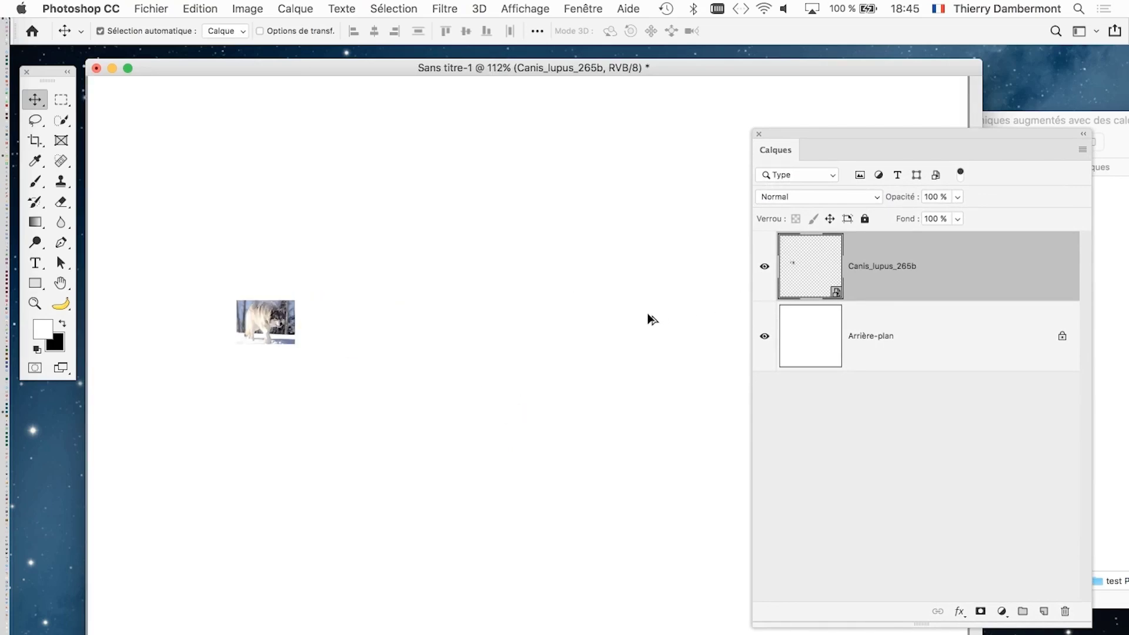
scroll(648, 313, down, 2)
scroll(613, 315, down, 2)
Enlarge the snowy wolf photo to about 135% with Free Transform
key(ctrl+t)
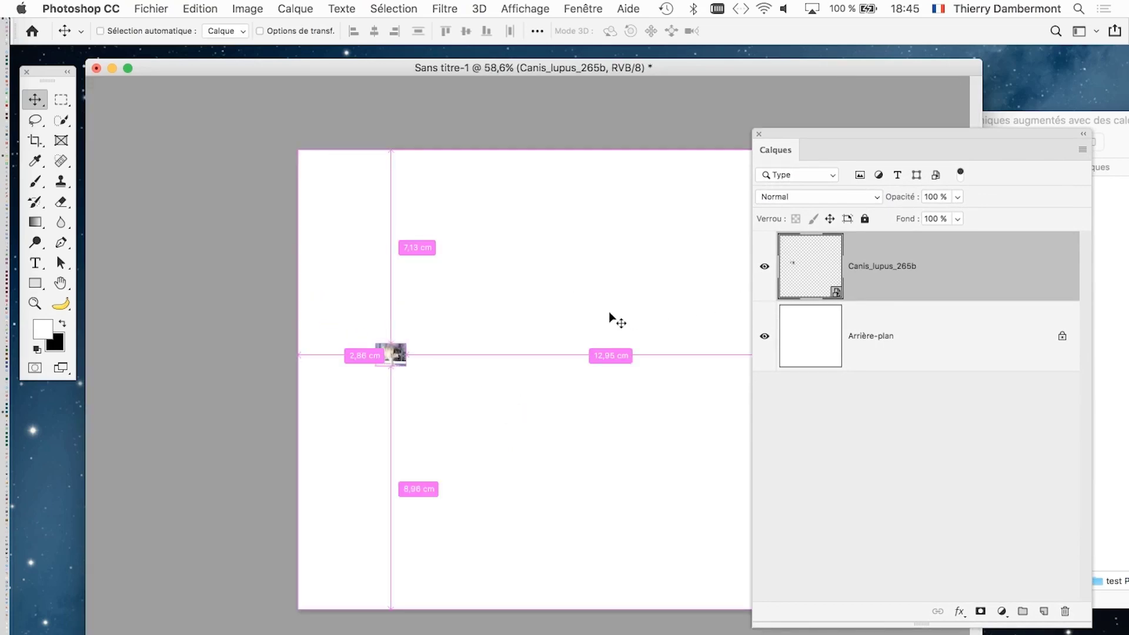
mouse_move(407, 335)
mouse_down()
mouse_move(671, 213)
mouse_move(566, 263)
mouse_up()
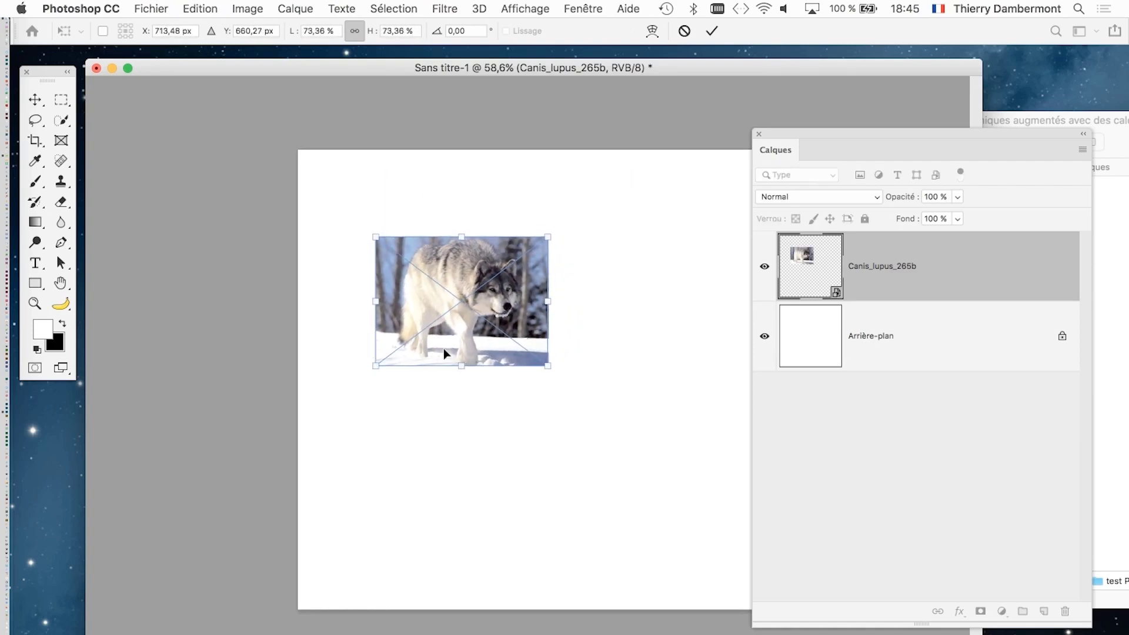
mouse_move(376, 368)
mouse_down()
mouse_move(332, 422)
mouse_move(339, 400)
mouse_up()
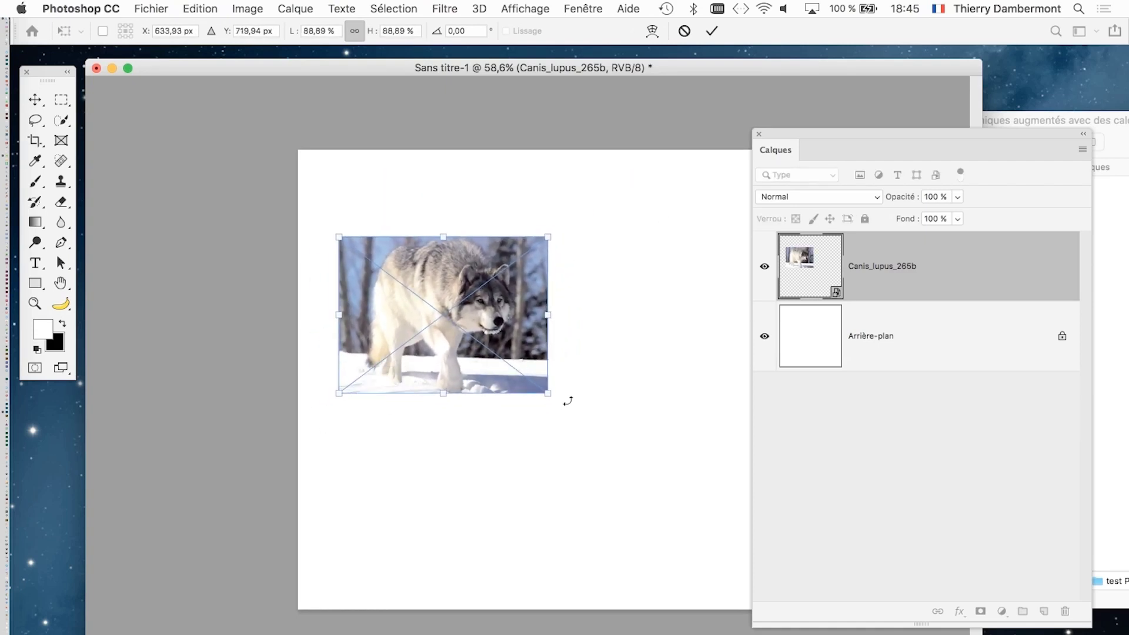
mouse_move(548, 394)
mouse_down()
mouse_move(671, 494)
mouse_move(660, 486)
mouse_up()
click(712, 30)
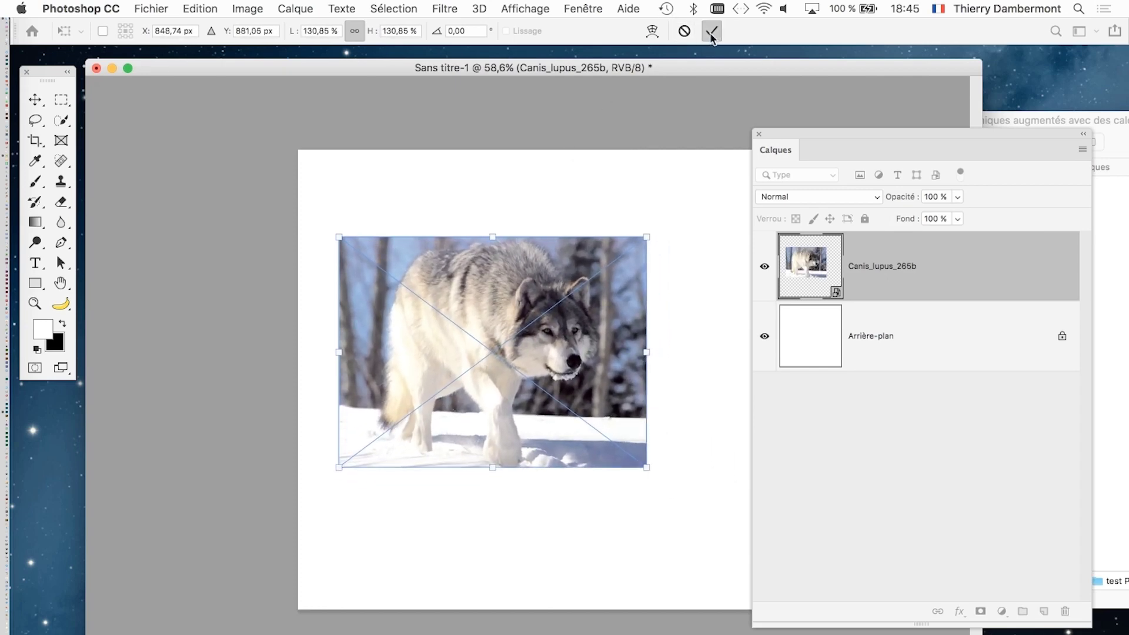
Zoom in and out on the page and move the layers panel off to the right
scroll(557, 347, up, 3)
scroll(557, 346, up, 2)
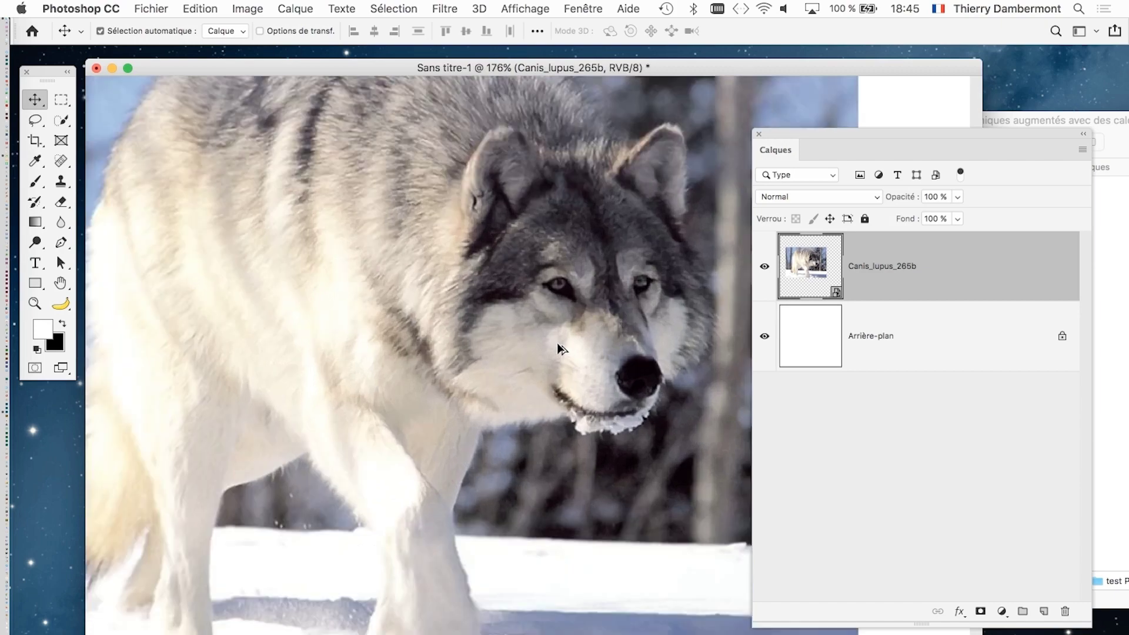
scroll(559, 344, up, 2)
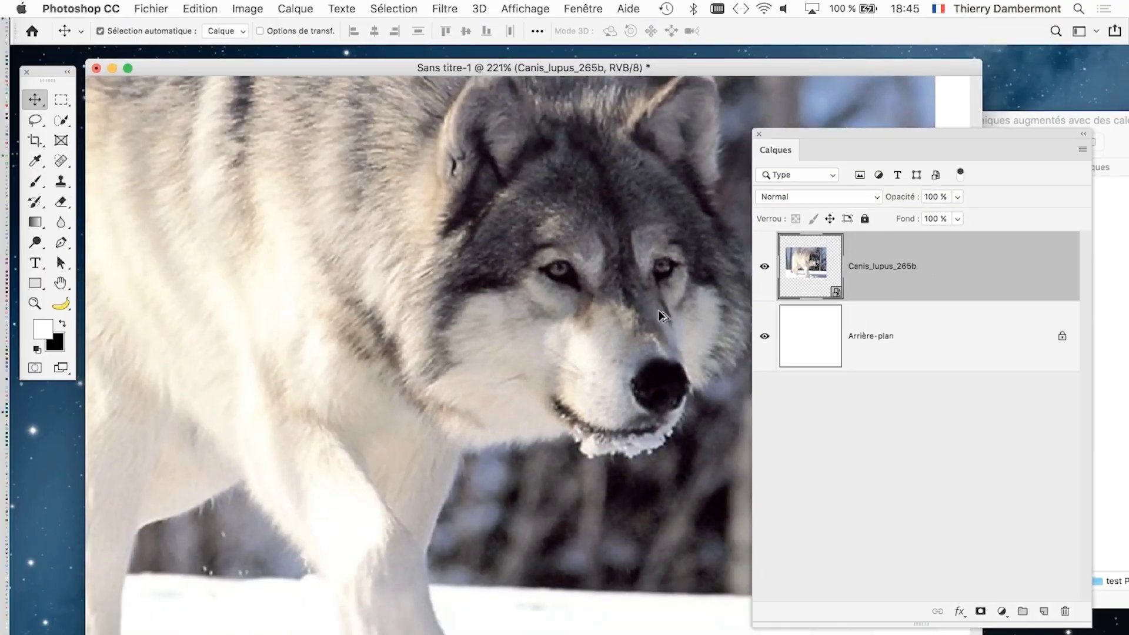
scroll(658, 309, down, 1)
scroll(637, 319, down, 2)
scroll(634, 319, down, 2)
scroll(634, 320, down, 1)
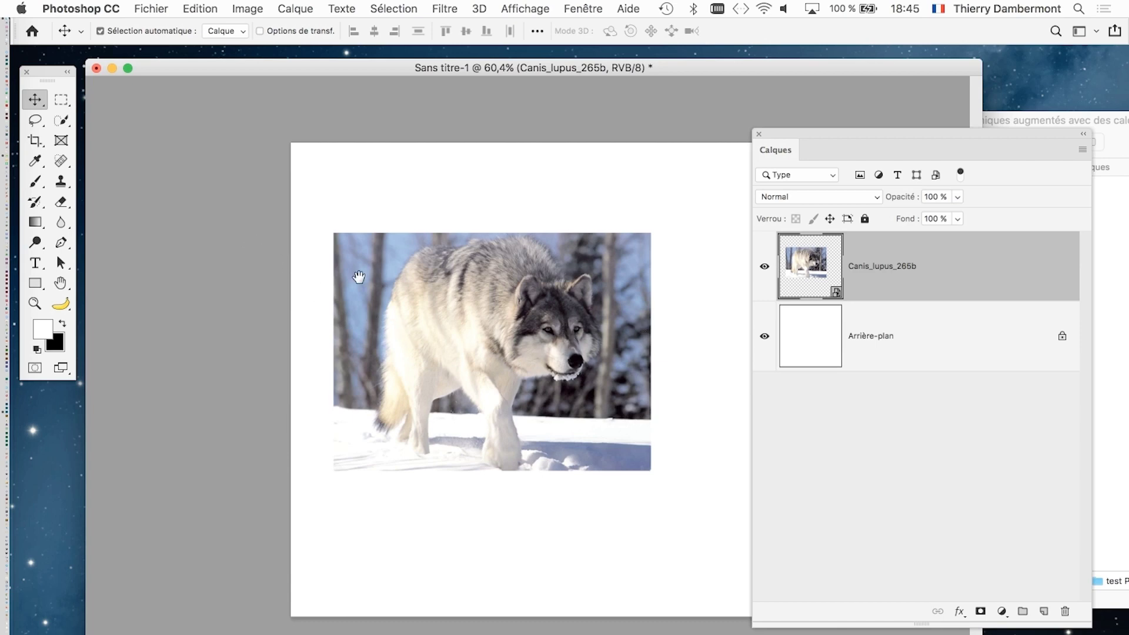
drag(814, 137, 965, 143)
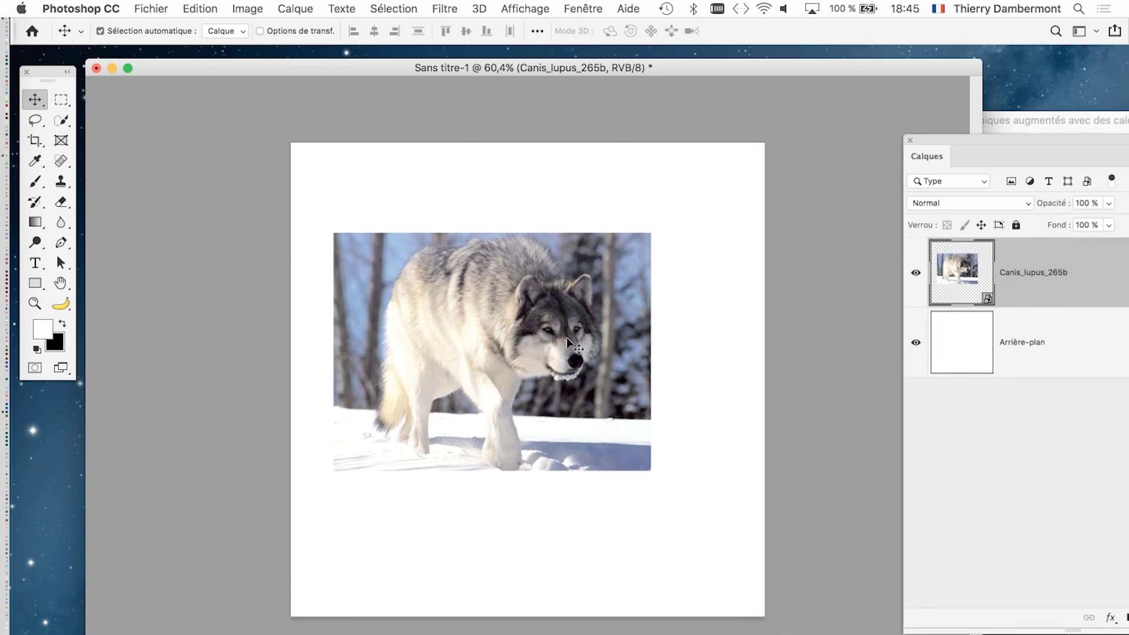
Shrink the snowy wolf photo slightly and move it near the page's top-left corner
key(ctrl+t)
drag(635, 461, 518, 370)
click(712, 31)
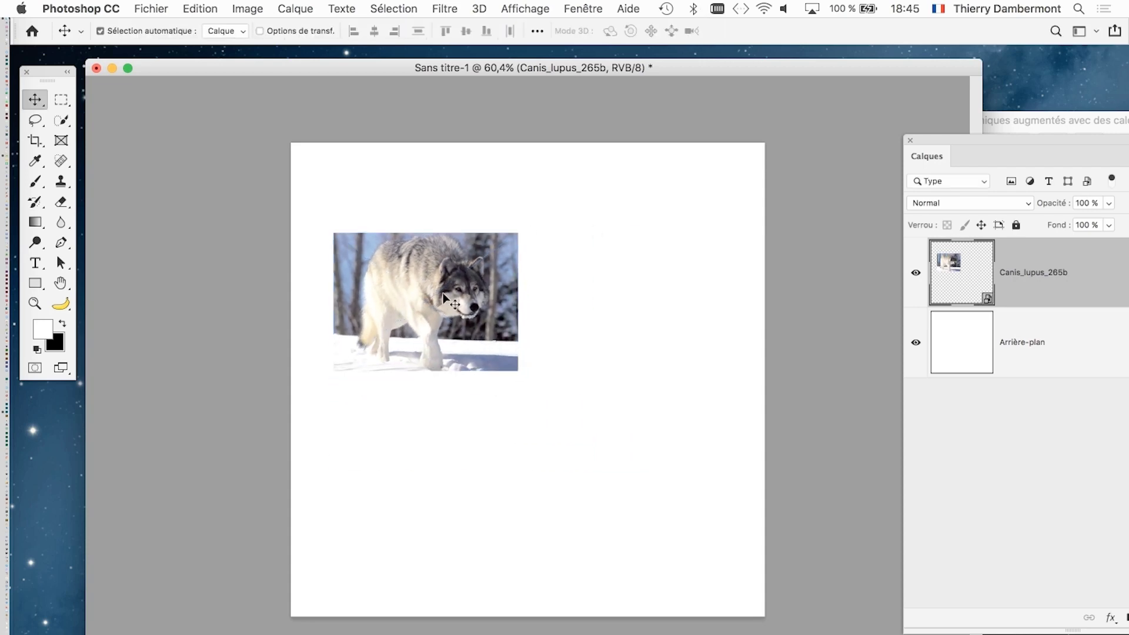
drag(418, 302, 395, 245)
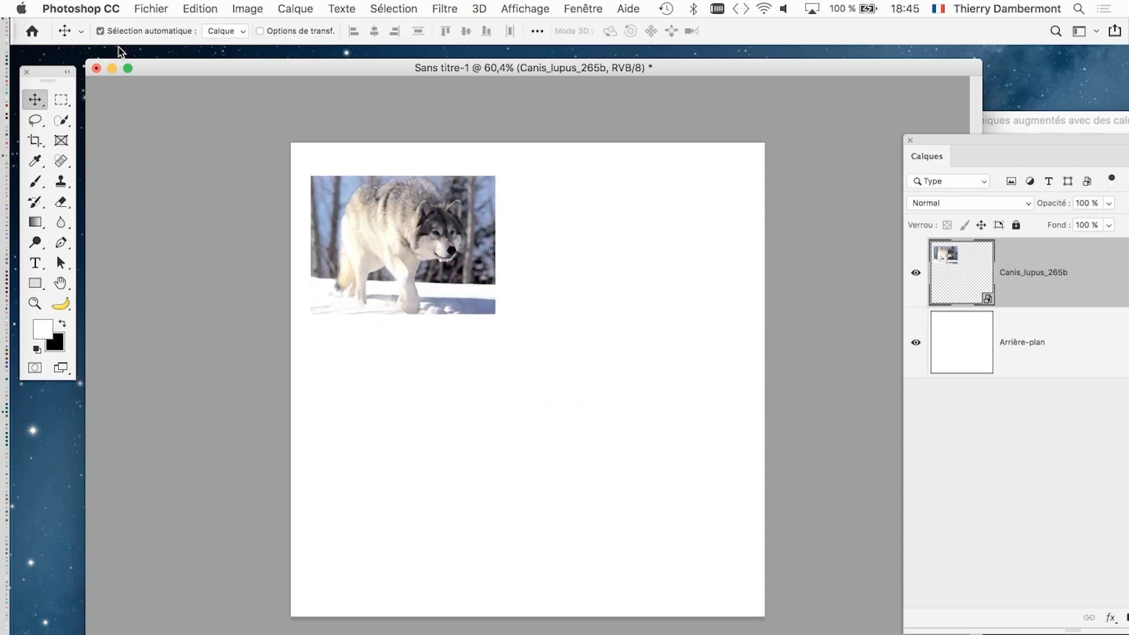
click(151, 9)
Import Black_and_White_Wolves.jpg, shrink it, and move it beside the snowy wolf
click(214, 291)
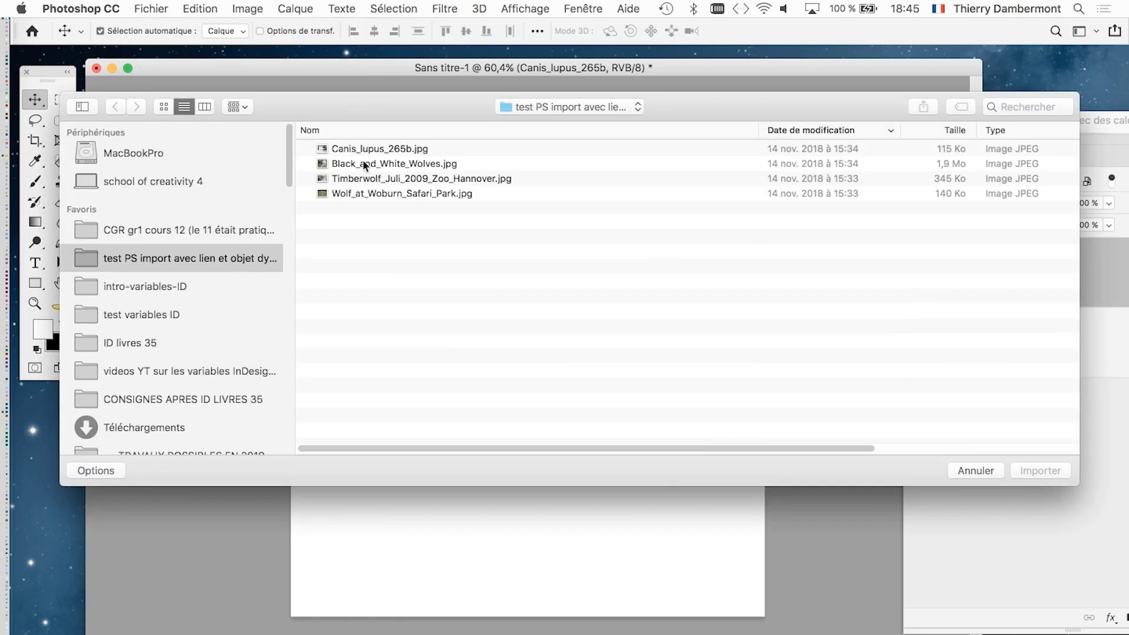
click(364, 163)
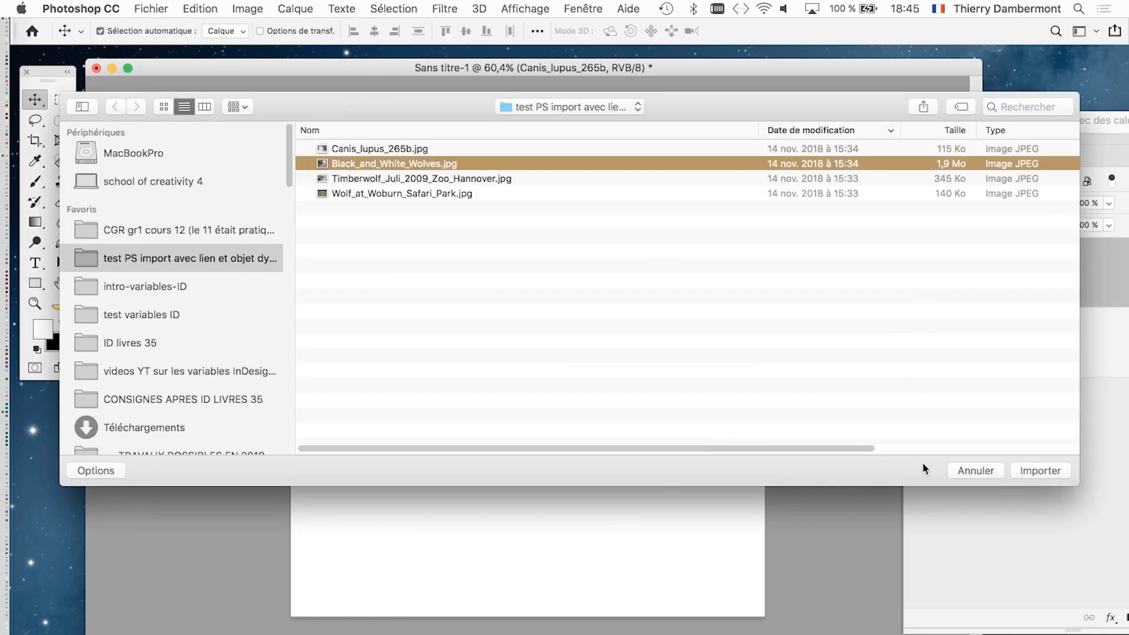
click(1040, 470)
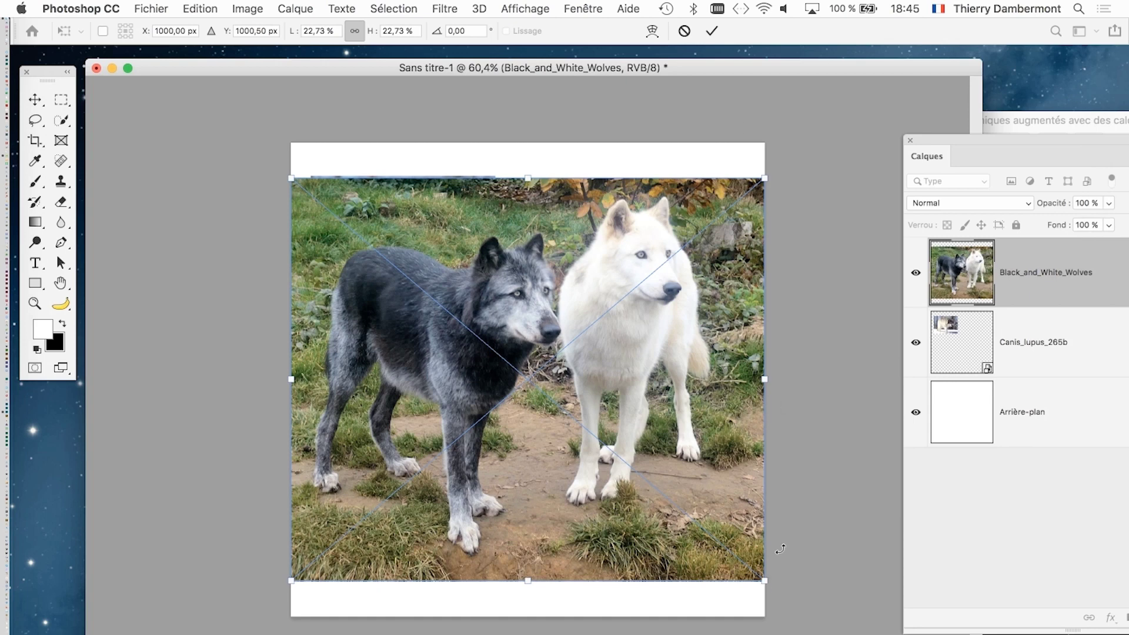
drag(764, 582, 516, 370)
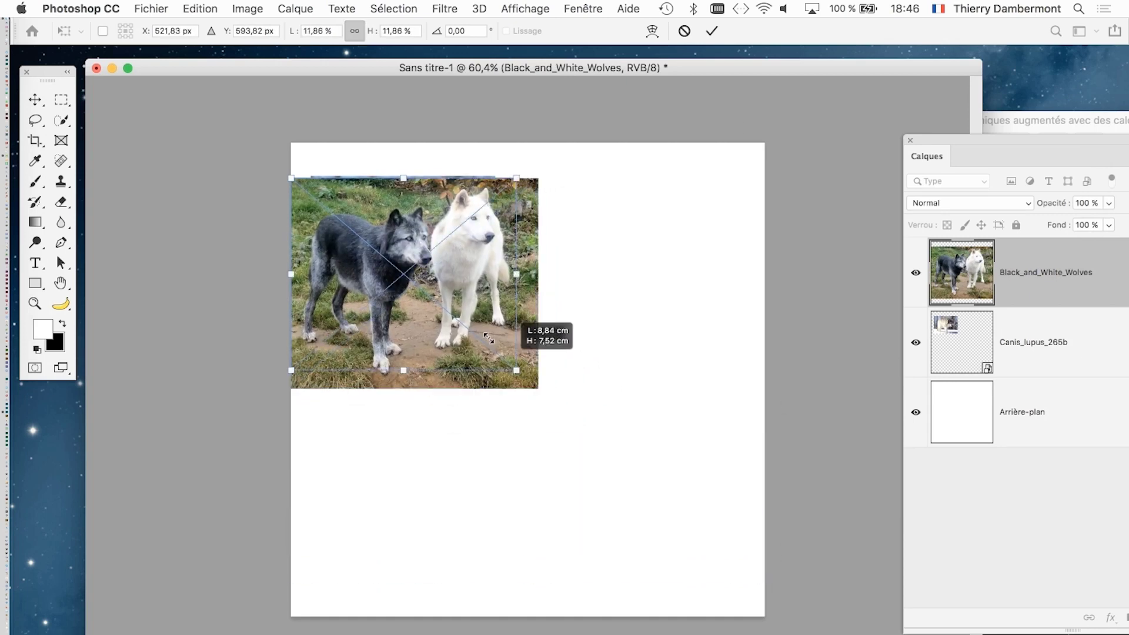
click(711, 31)
drag(442, 207, 650, 317)
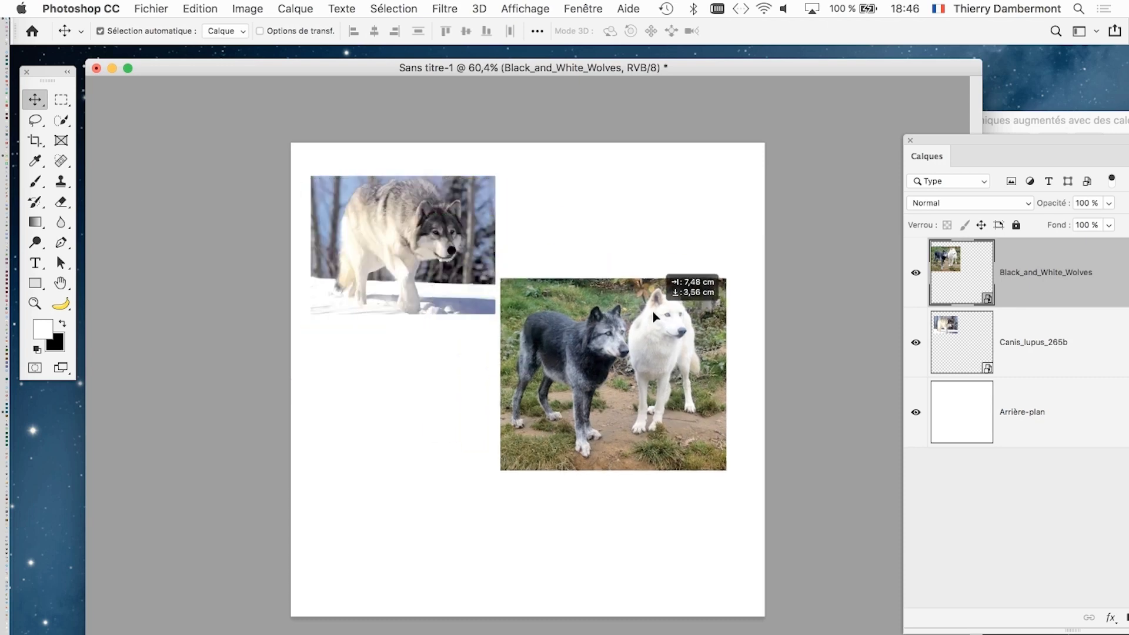
Bring the image folder window forward, move it right, and deselect the files
click(1023, 121)
drag(1035, 120, 1095, 117)
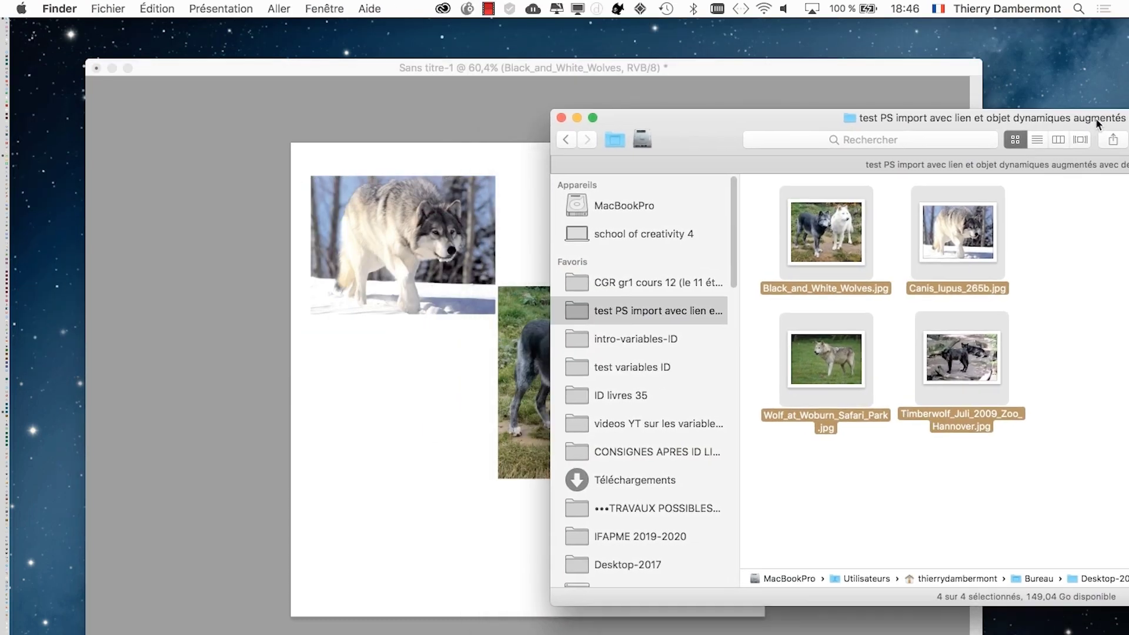
click(1039, 472)
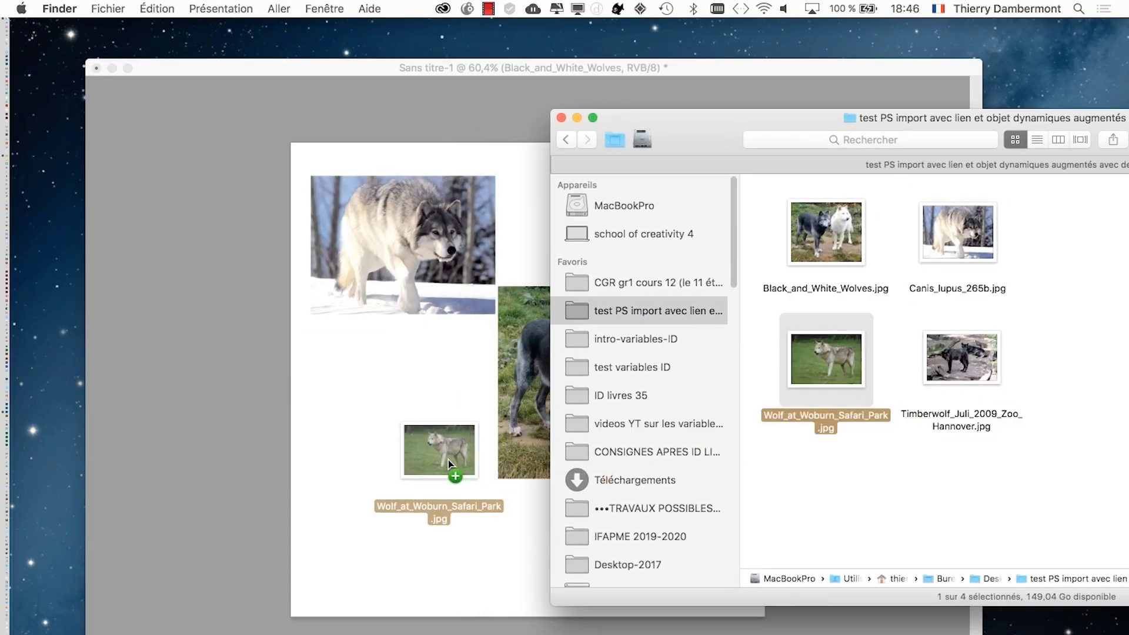
Drop Wolf_at_Woburn_Safari_Park.jpg onto the page and scale it down
drag(831, 377, 407, 467)
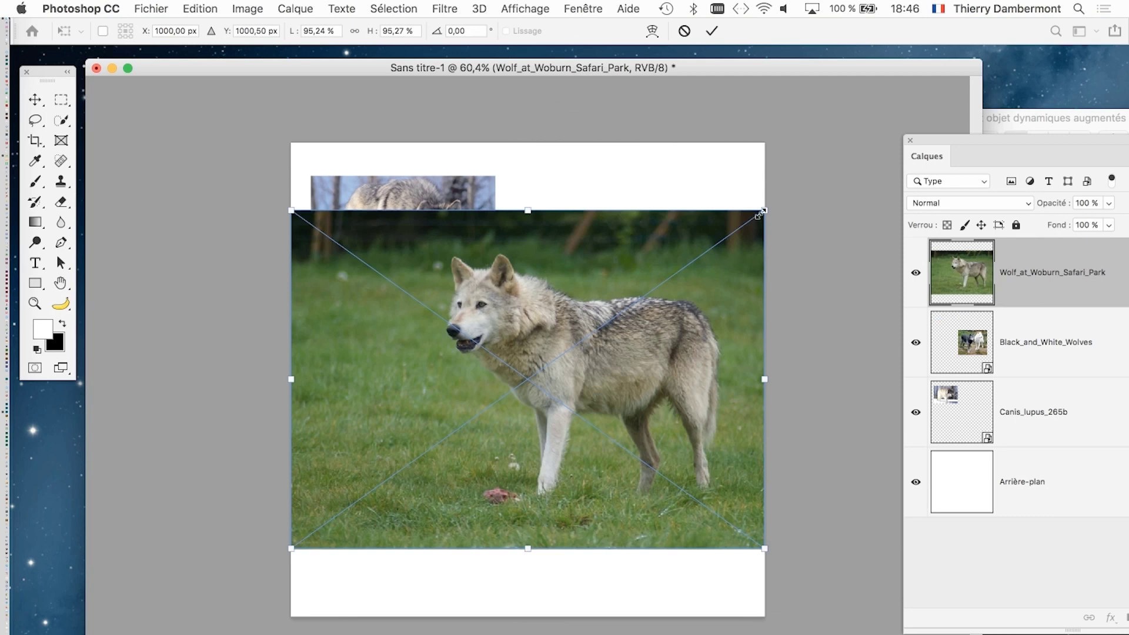
drag(764, 210, 581, 380)
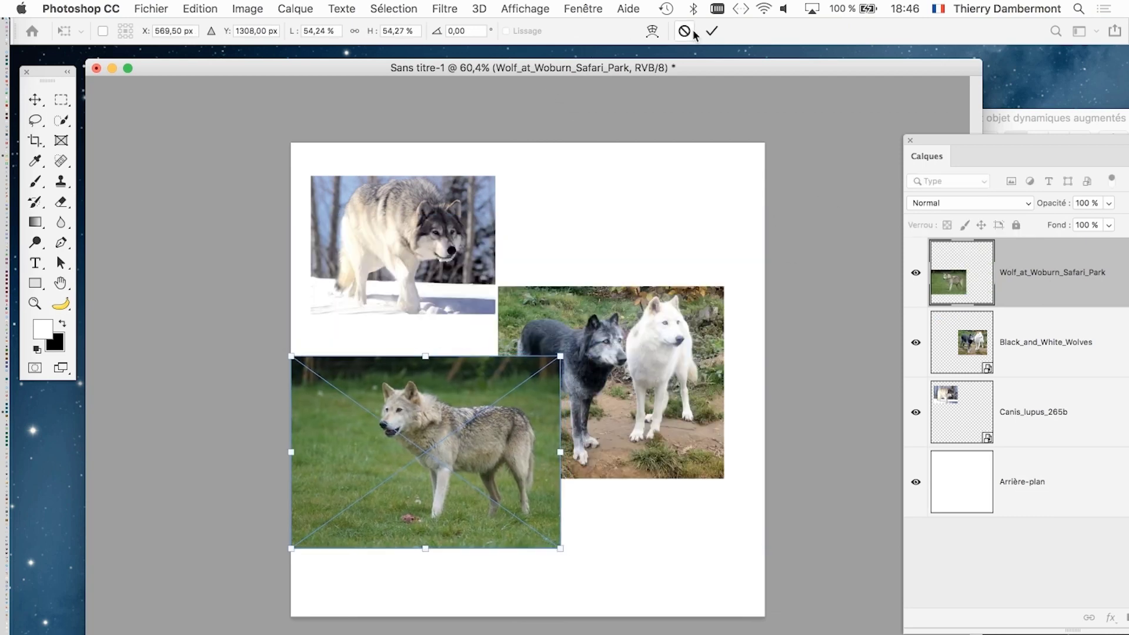
click(712, 30)
drag(961, 142, 717, 84)
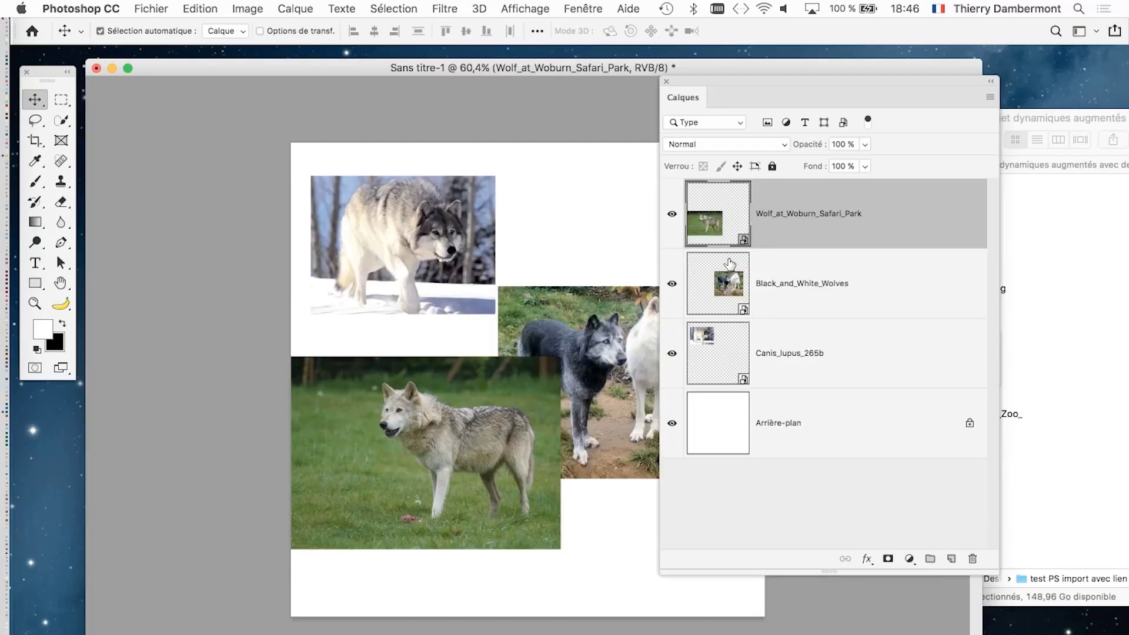
Shrink the grass wolf photo to about 30 % and move it to the lower left
key(super+t)
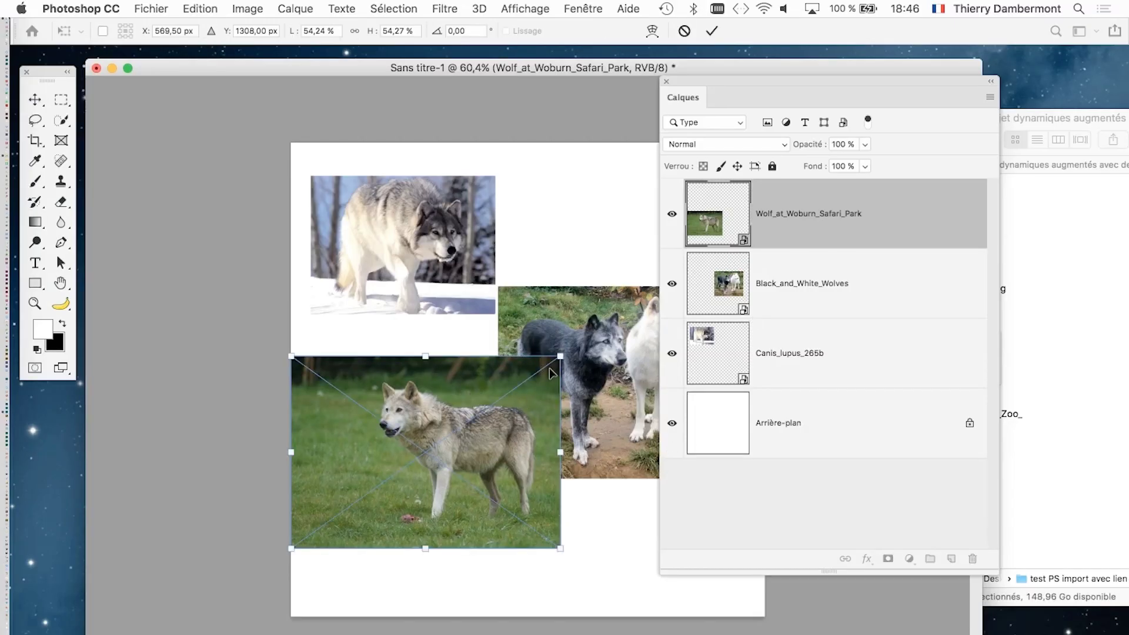
mouse_move(561, 357)
mouse_down()
mouse_move(457, 447)
mouse_move(441, 445)
mouse_up()
drag(435, 500, 465, 482)
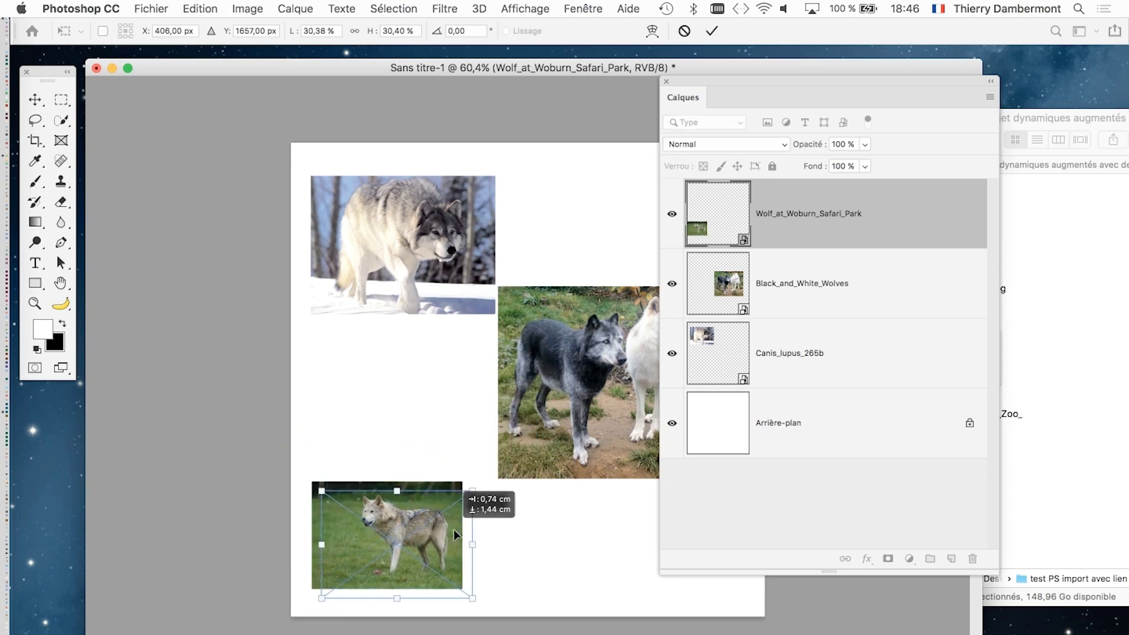
click(711, 31)
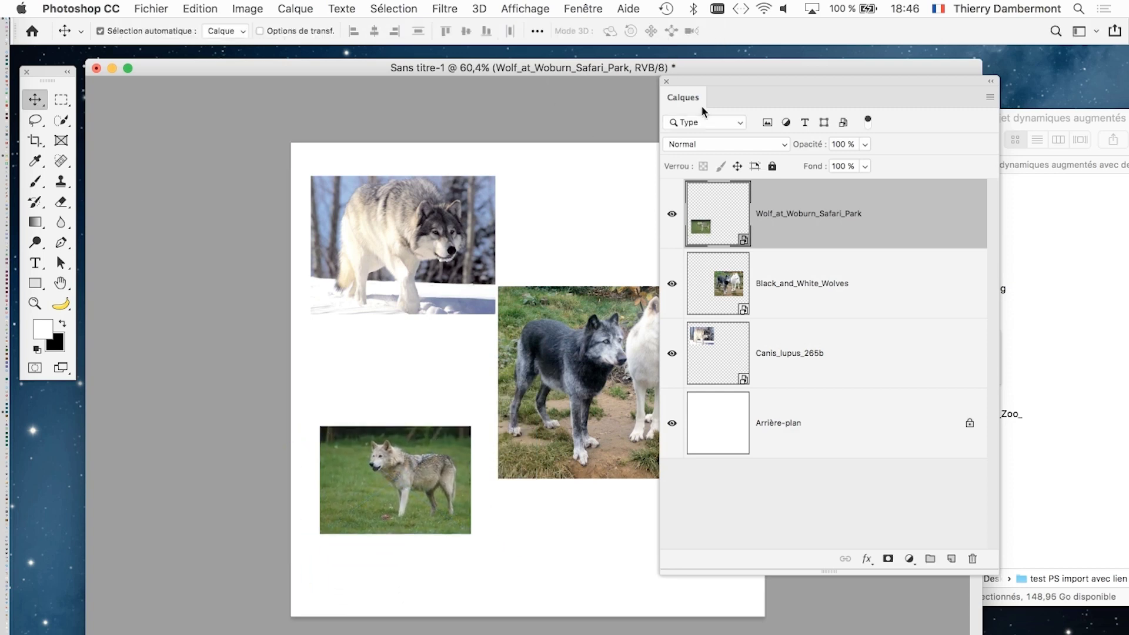
drag(714, 76, 880, 60)
click(893, 287)
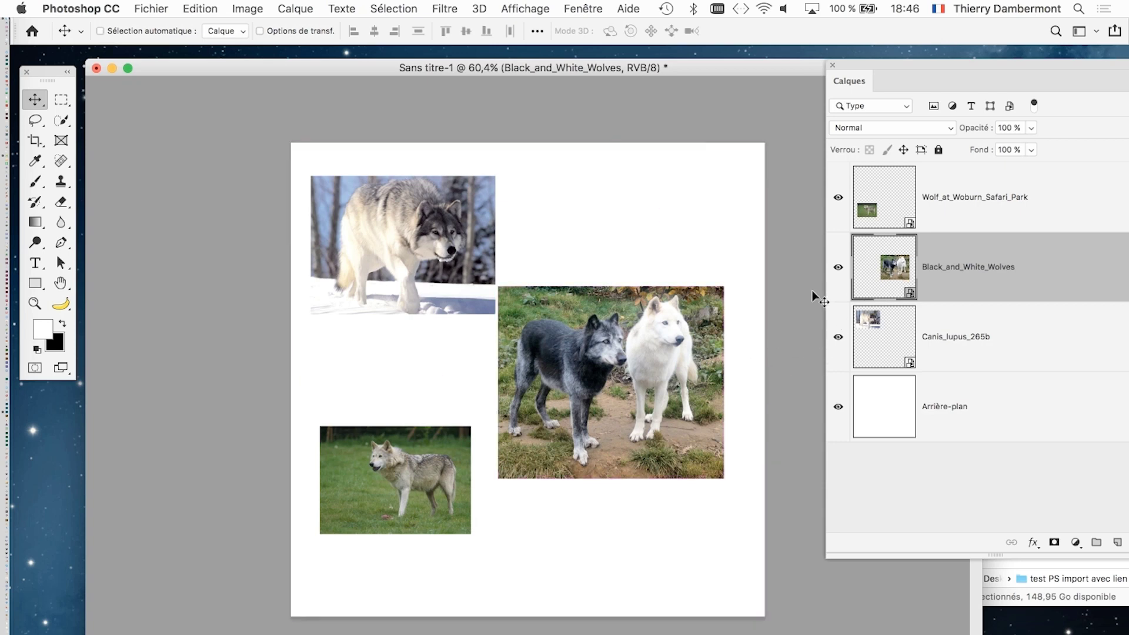
Shrink the Black_and_White_Wolves image and move it up and right
key(ctrl+t)
drag(724, 289, 635, 369)
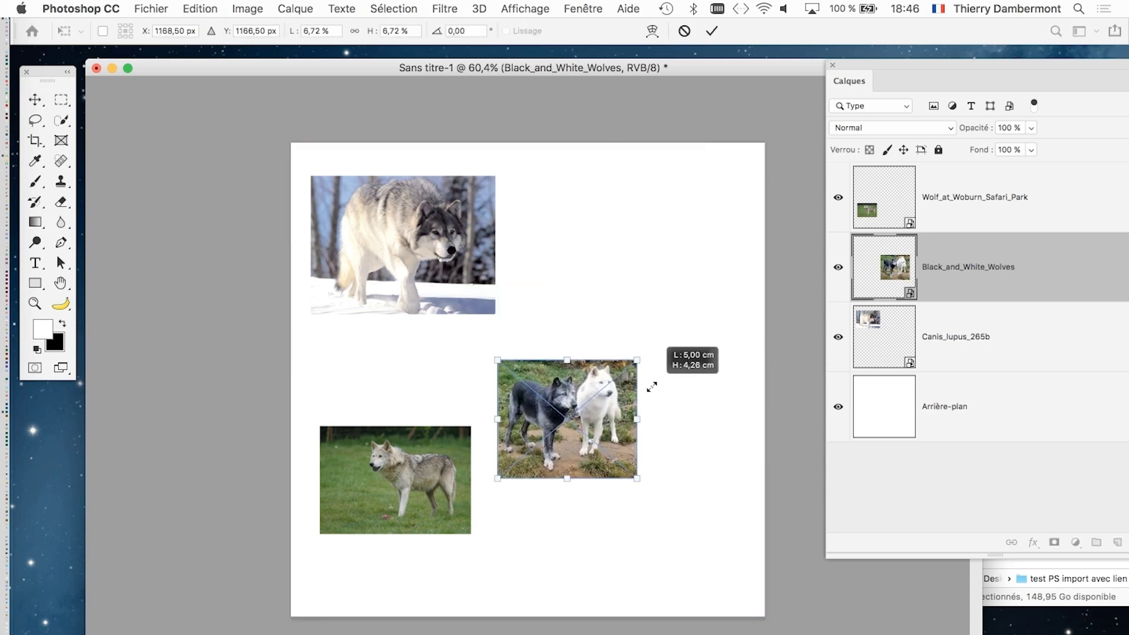
click(712, 31)
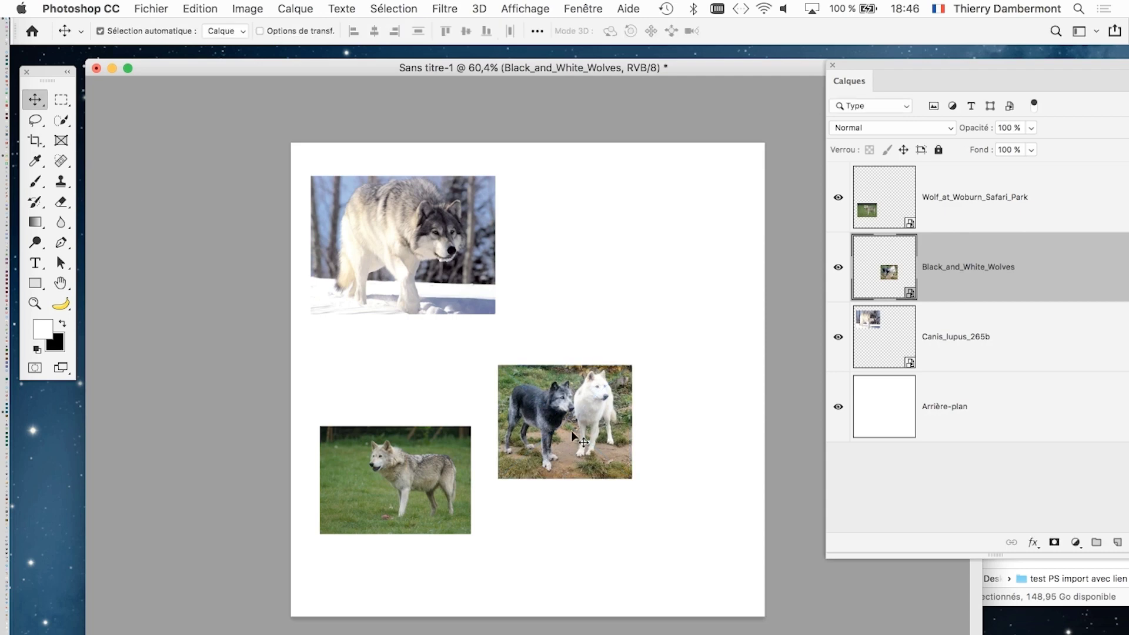
drag(571, 434, 629, 318)
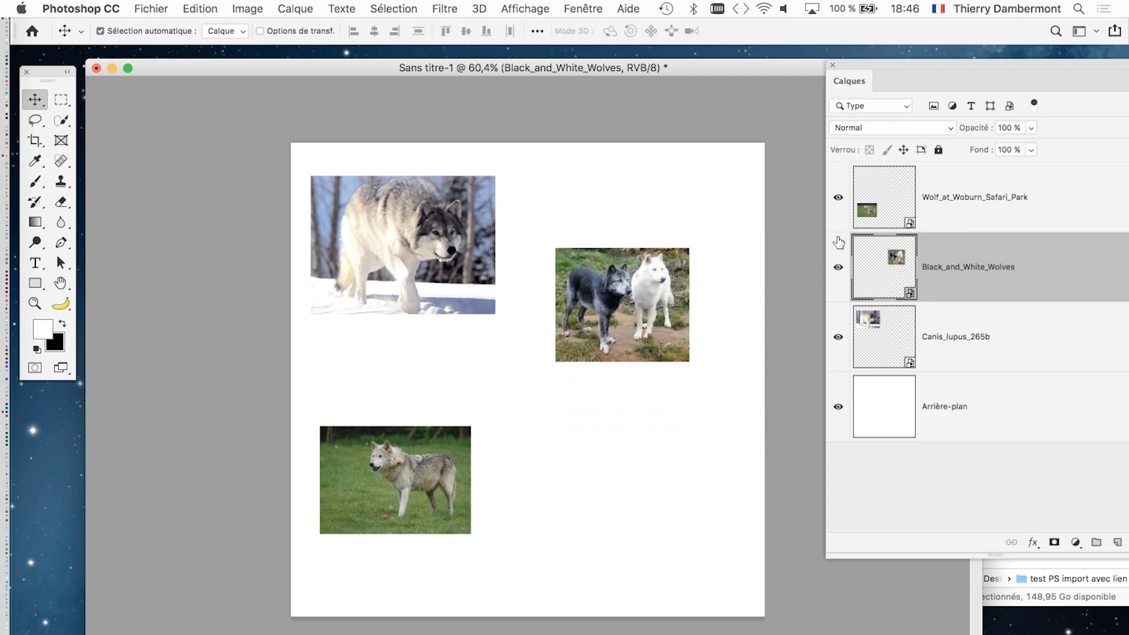
Nudge the snowy wolf right and down, shift the grass wolf toward centre, and select Canis_lupus_265b
click(889, 338)
mouse_move(410, 255)
mouse_down()
mouse_move(436, 285)
mouse_move(445, 266)
mouse_up()
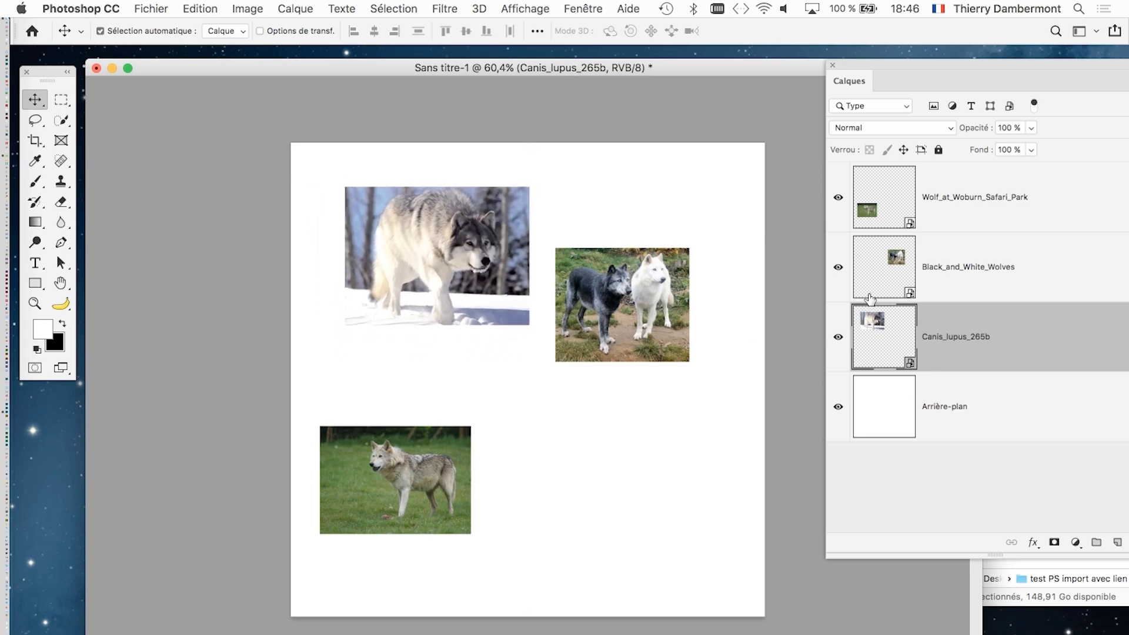
click(894, 209)
mouse_move(439, 448)
mouse_down()
mouse_move(461, 401)
mouse_move(450, 401)
mouse_move(498, 421)
mouse_up()
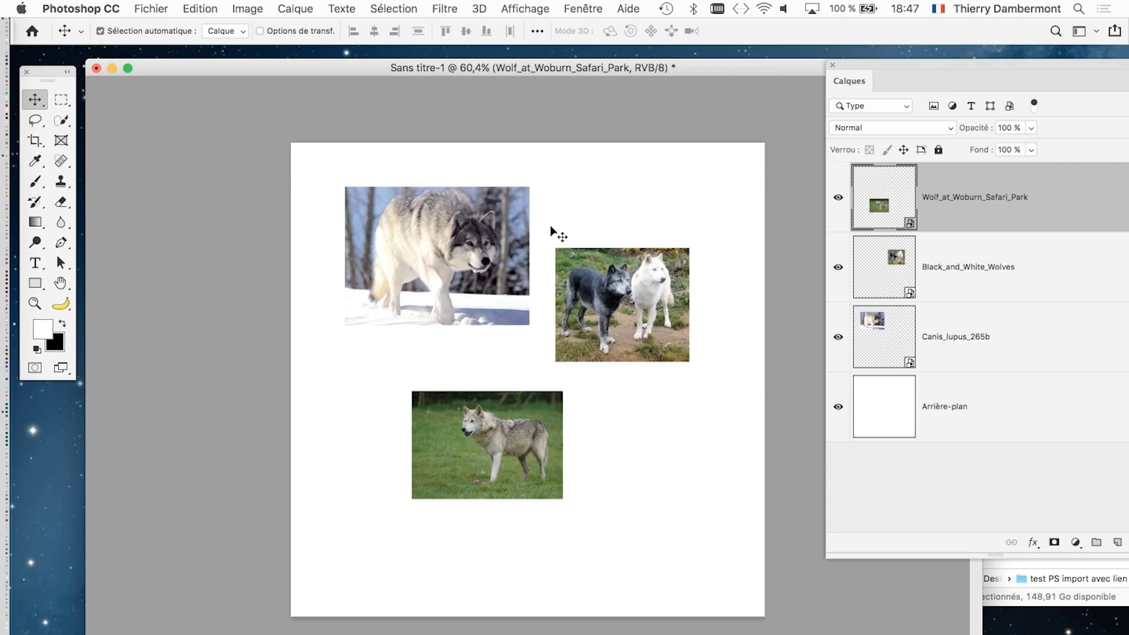
drag(893, 69, 743, 61)
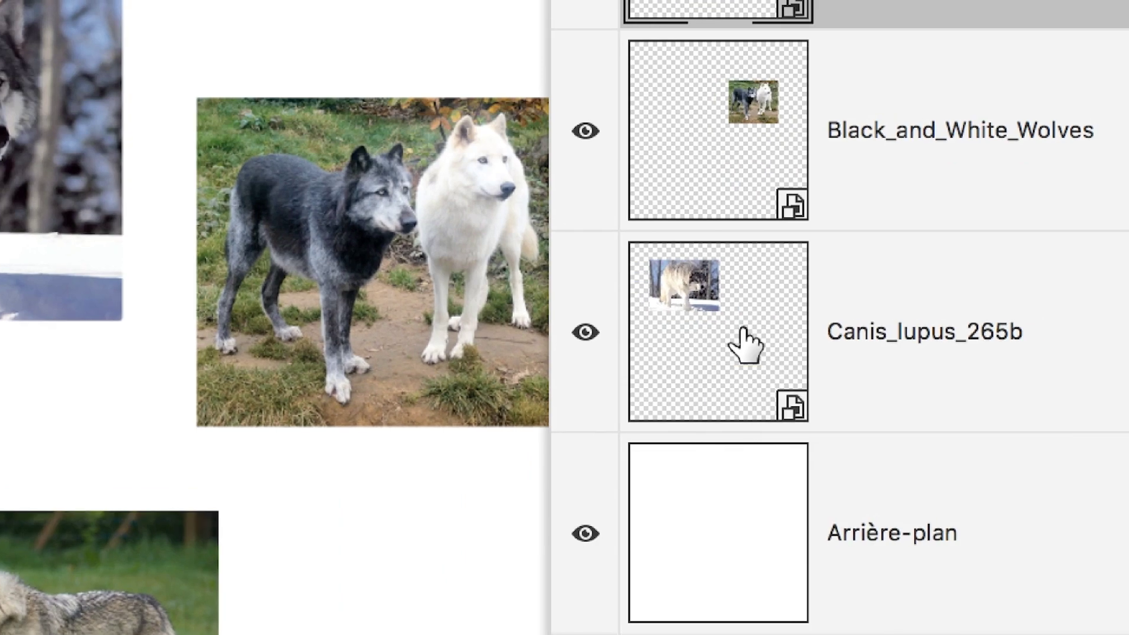
click(736, 334)
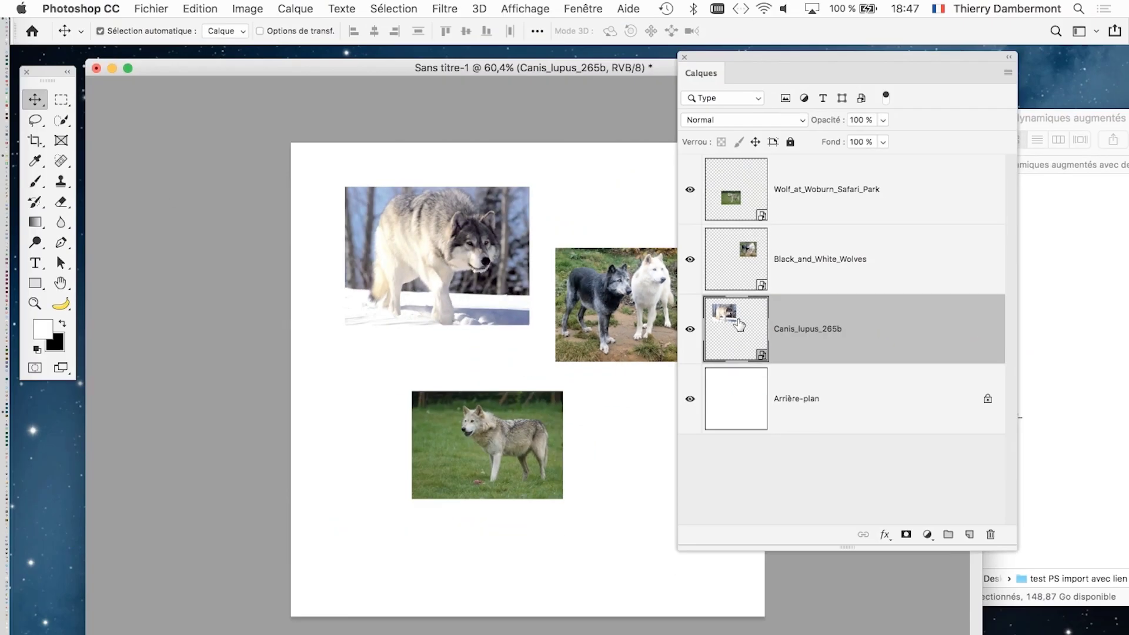
Open Canis_lupus_265b.jpg's source in its own enlarged document window
double_click(739, 326)
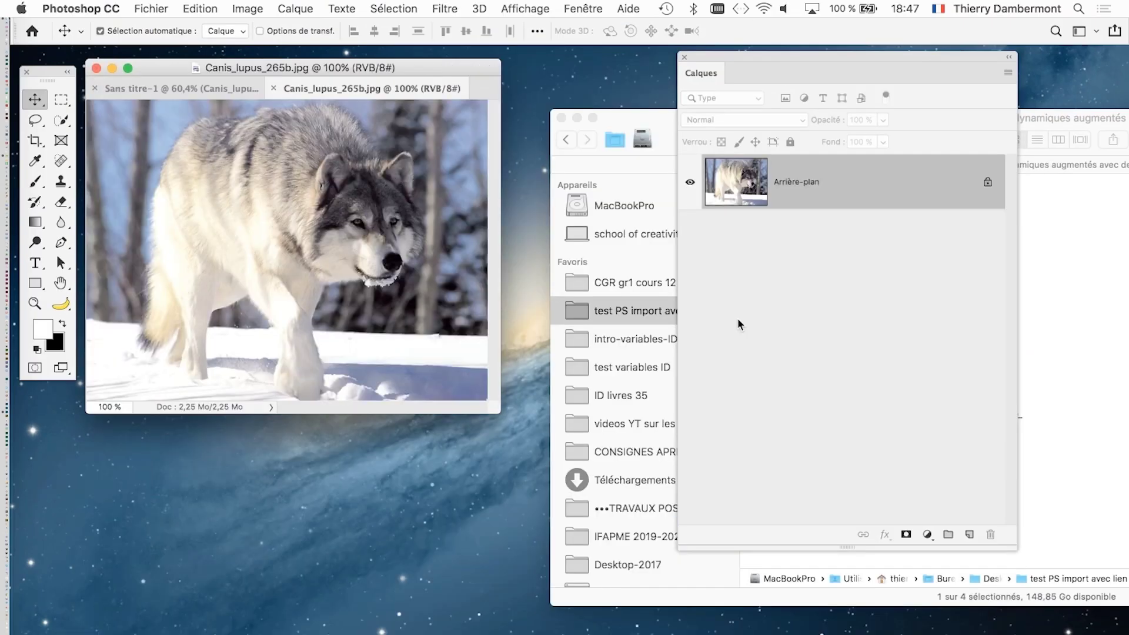
double_click(499, 413)
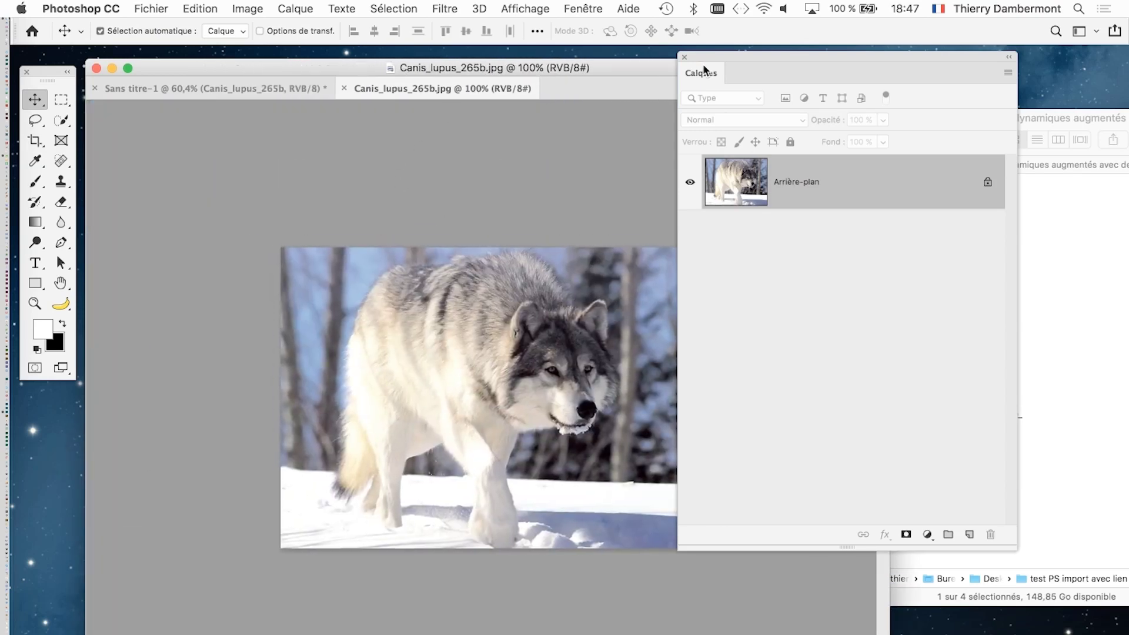
mouse_move(701, 70)
mouse_down()
mouse_move(801, 103)
mouse_move(736, 157)
mouse_up()
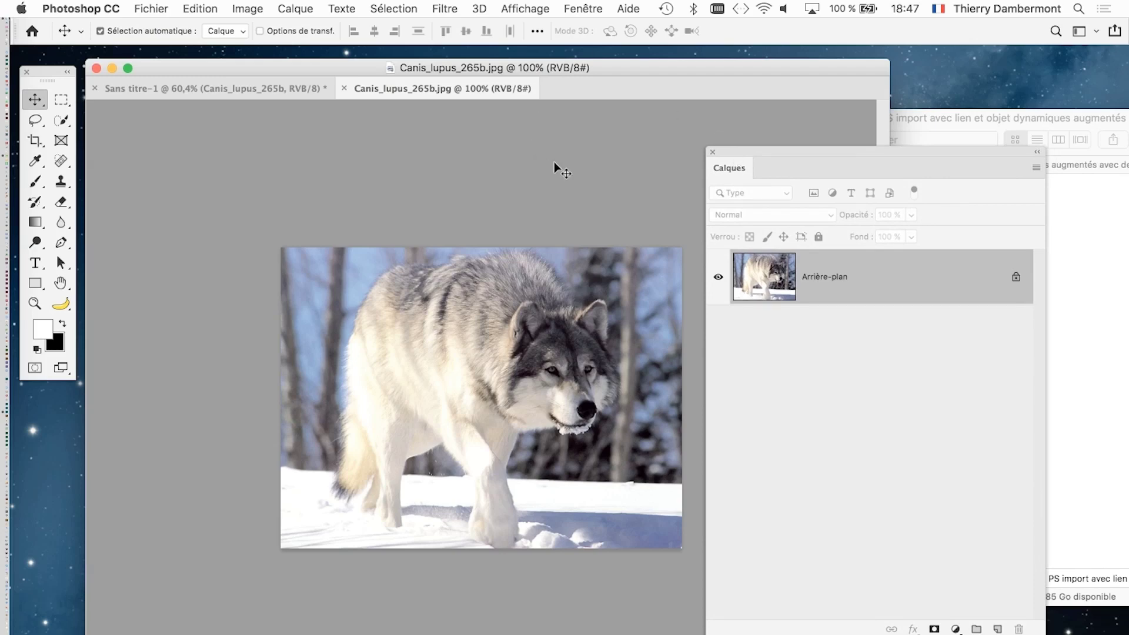
click(579, 8)
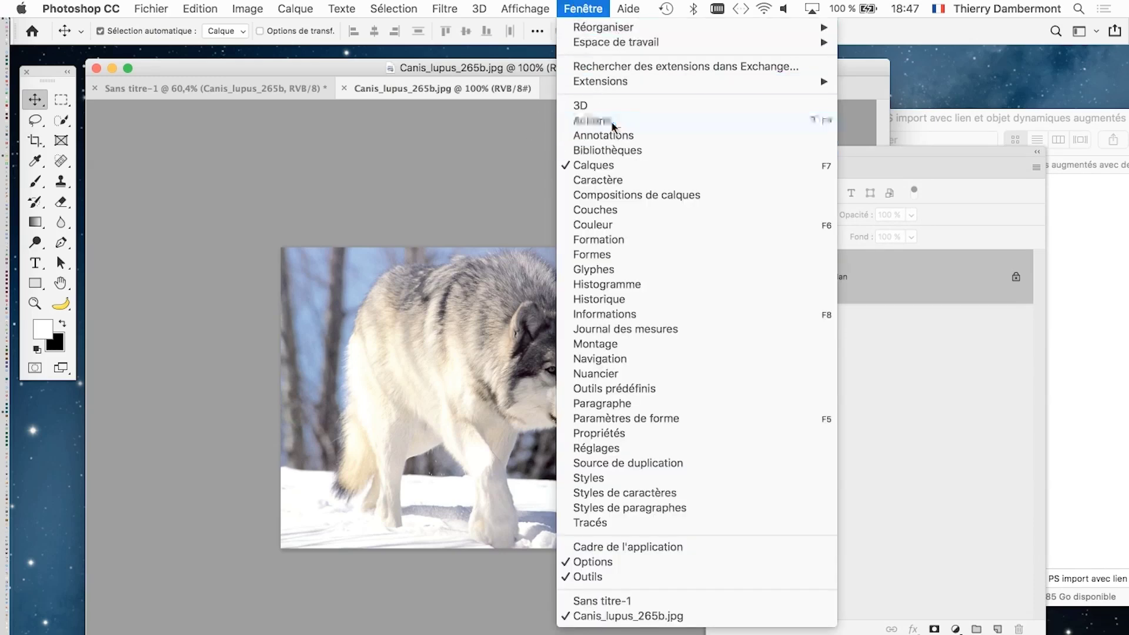
Run the 'transfo en dessin VS1' action from the Actions panel on the wolf photo
click(592, 120)
mouse_move(589, 39)
mouse_down()
mouse_move(456, 94)
mouse_move(203, 118)
mouse_move(217, 111)
mouse_up()
drag(606, 477, 437, 398)
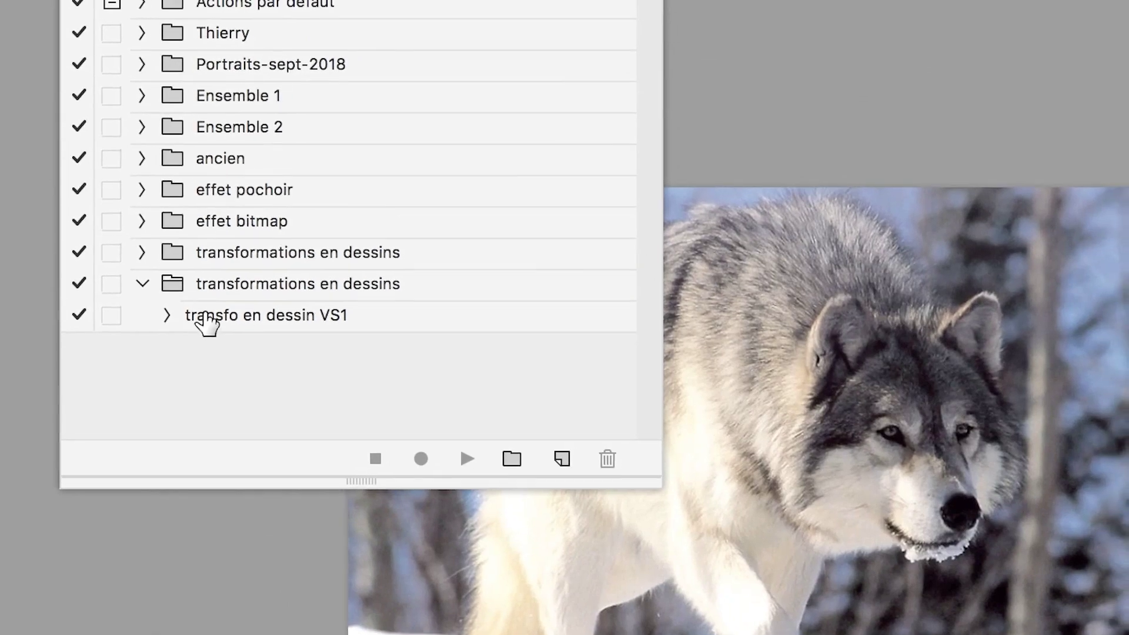
click(204, 314)
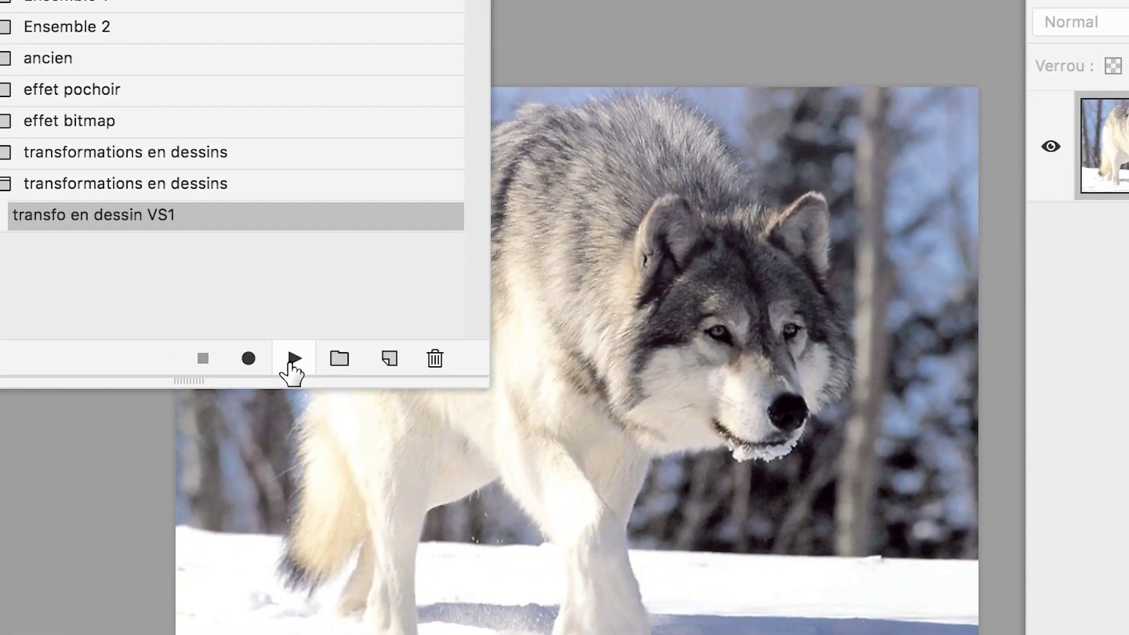
click(291, 369)
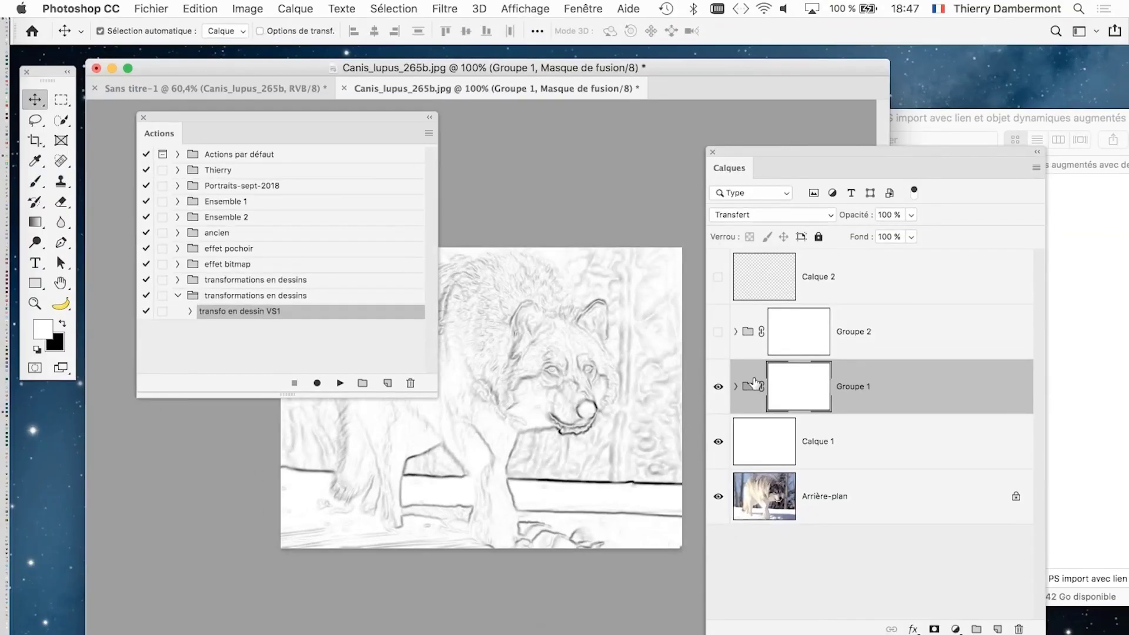
Rearrange the Calques and Actions panels around the canvas
drag(758, 149, 811, 142)
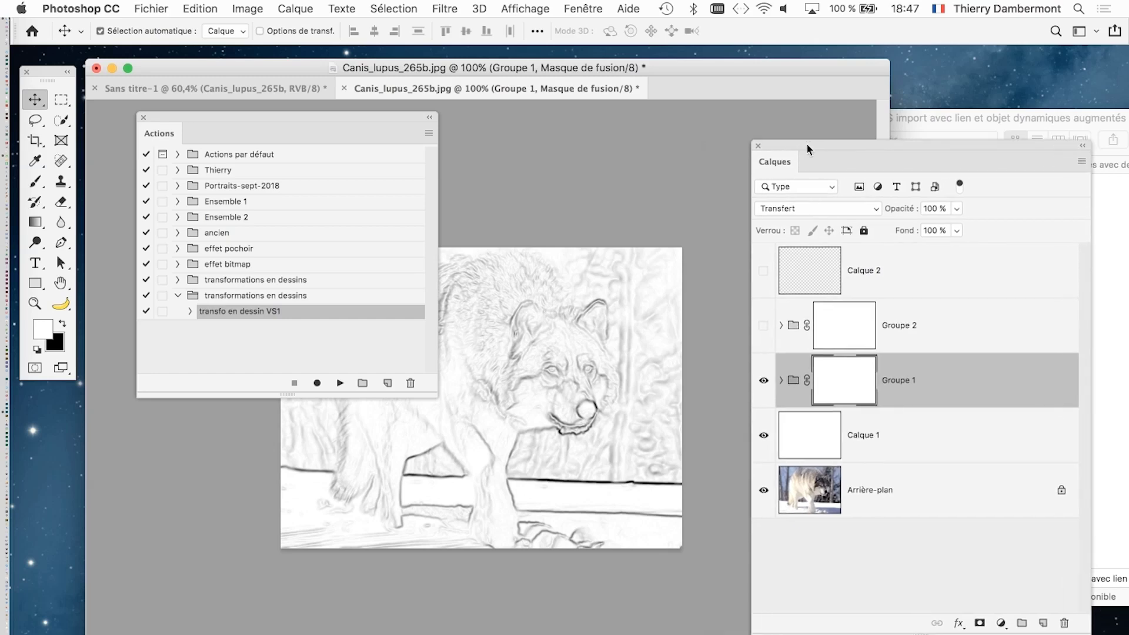
mouse_move(373, 128)
mouse_down()
mouse_move(349, 139)
mouse_move(273, 400)
mouse_up()
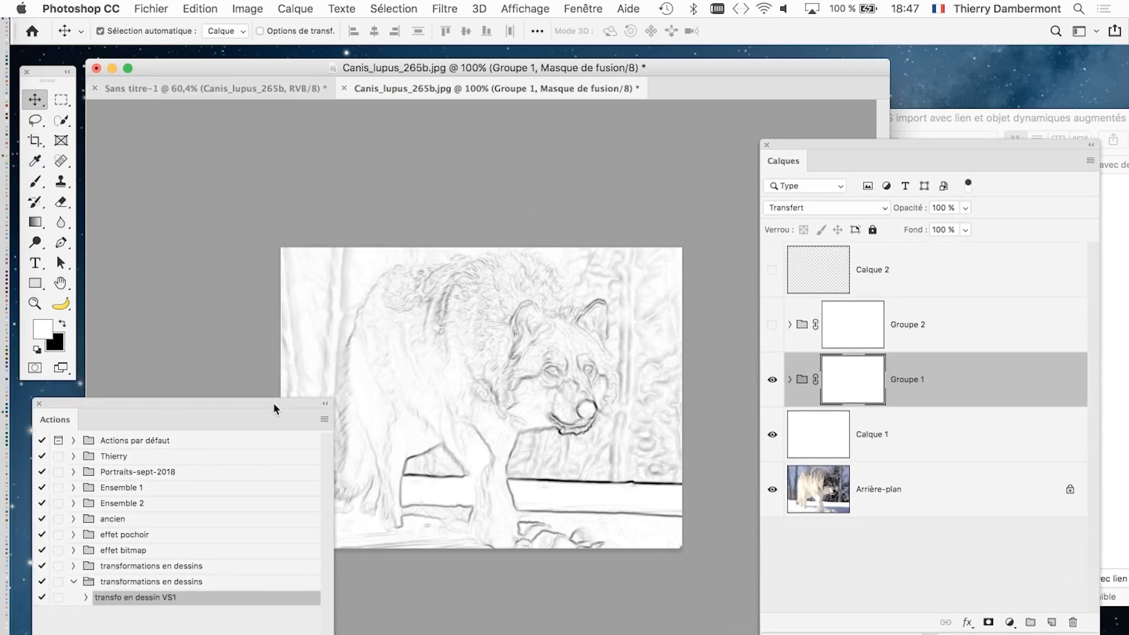
mouse_move(273, 401)
mouse_down()
mouse_move(340, 134)
mouse_move(396, 134)
mouse_up()
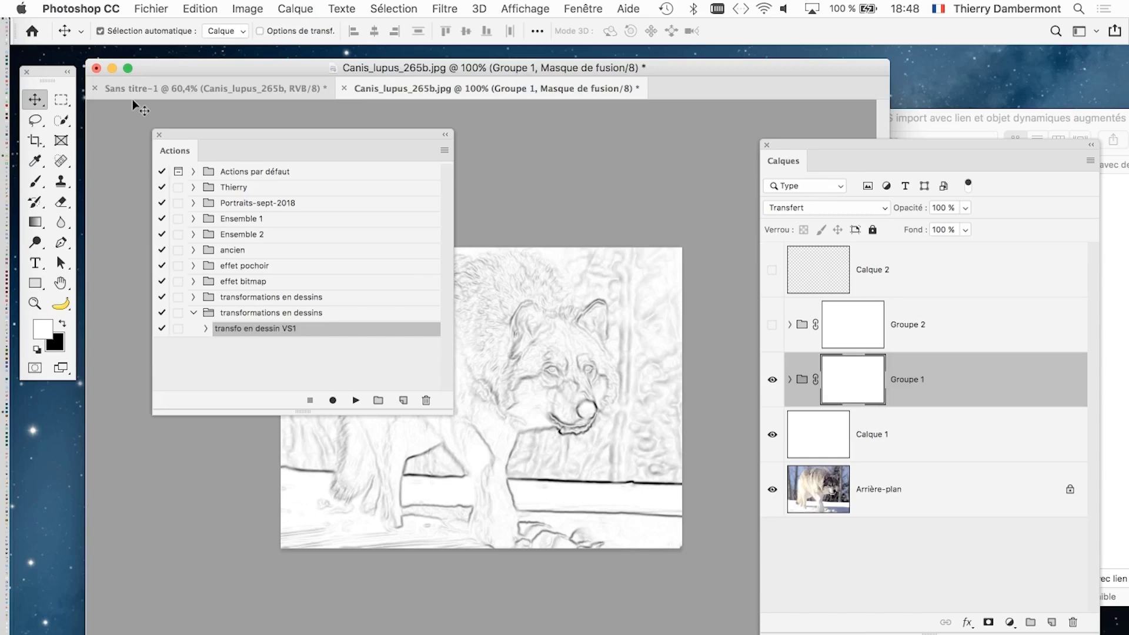
click(152, 8)
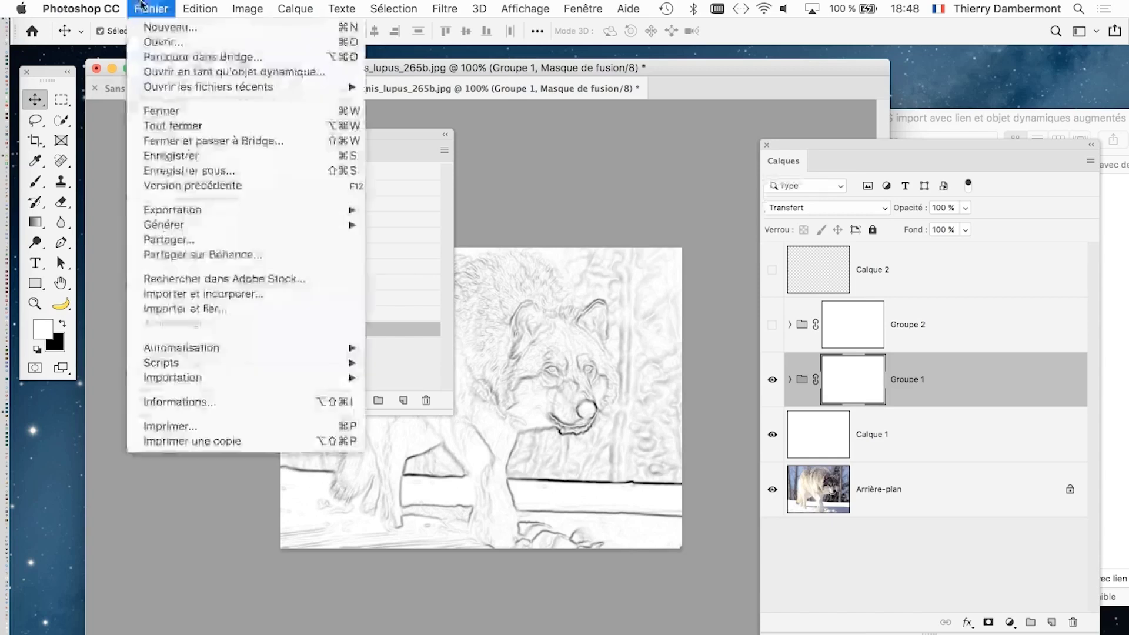
click(184, 156)
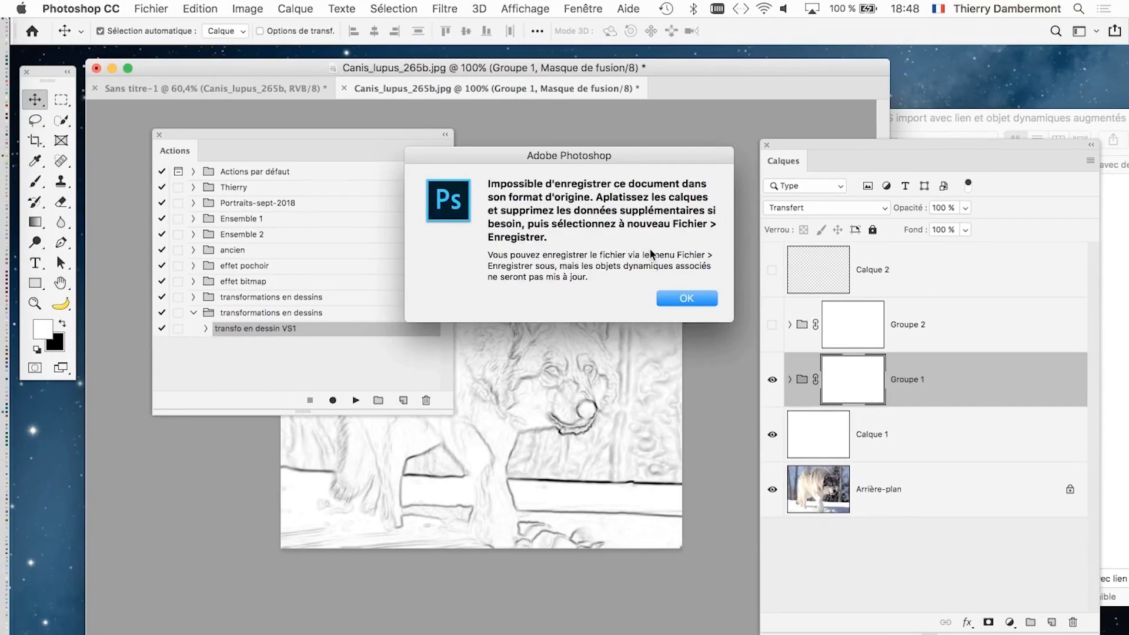
click(685, 298)
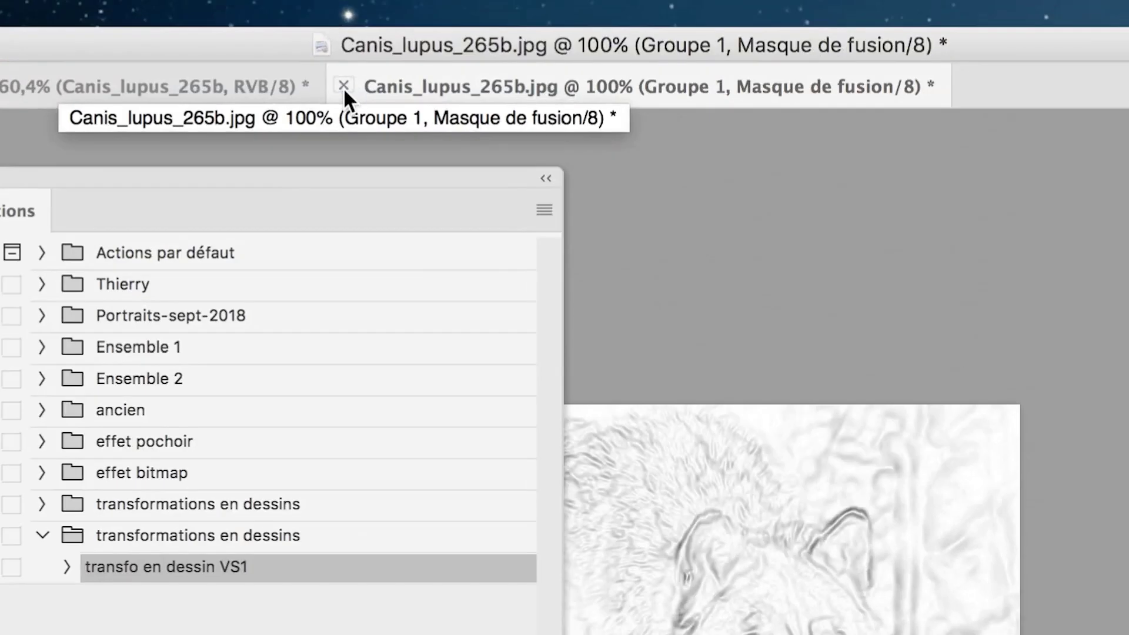
Close Canis_lupus_265b unsaved, shrink the collage window, close Actions and switch to Finder
click(344, 88)
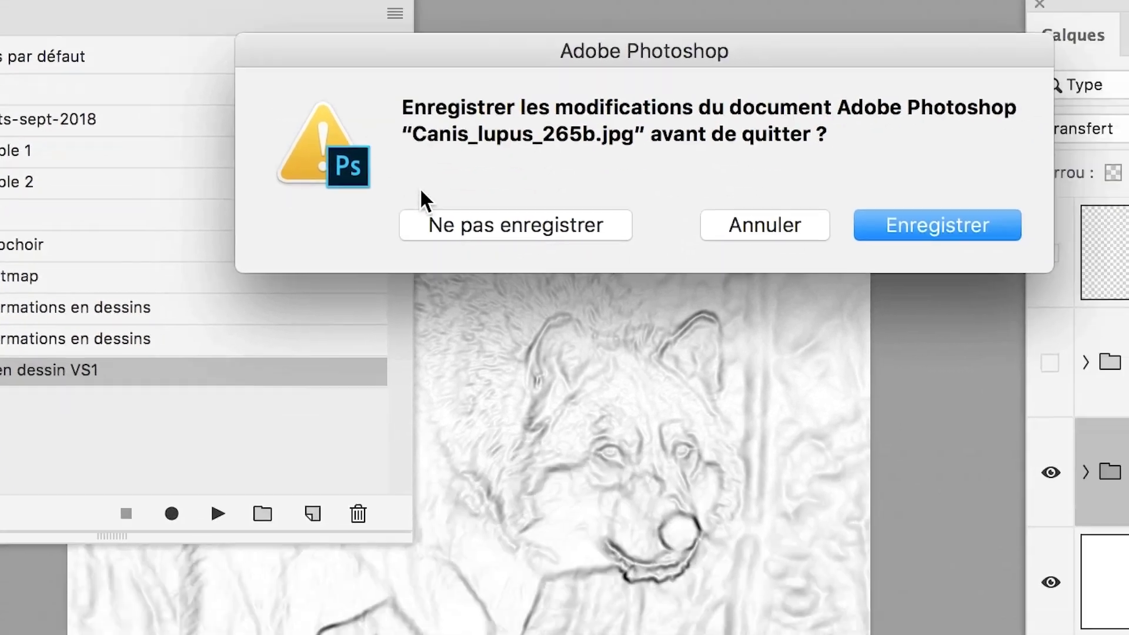
click(591, 426)
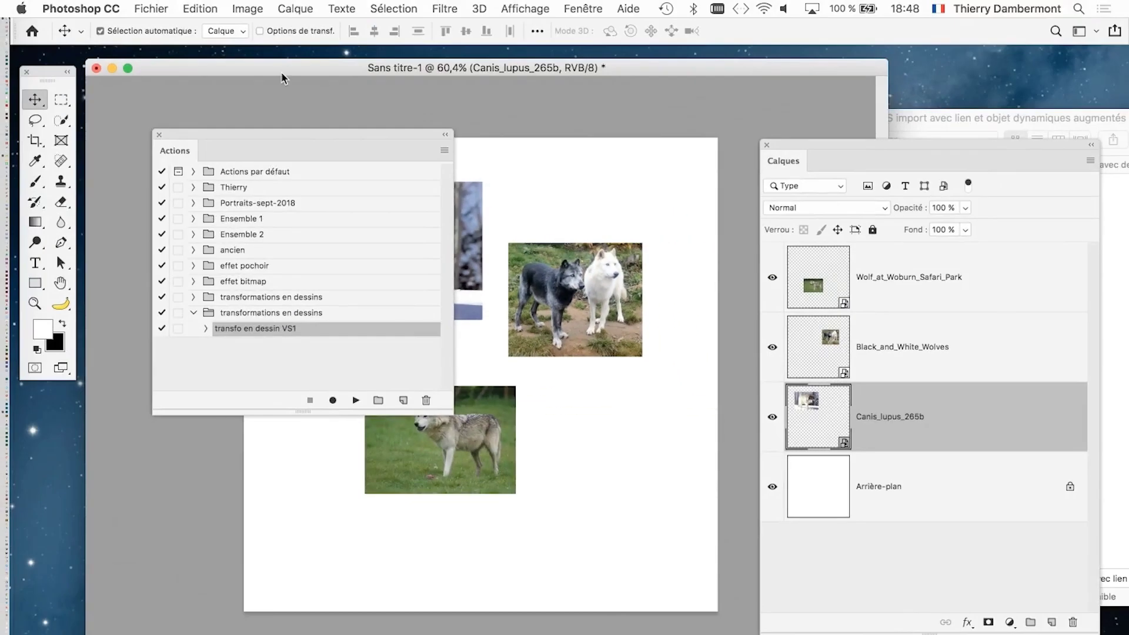
click(129, 68)
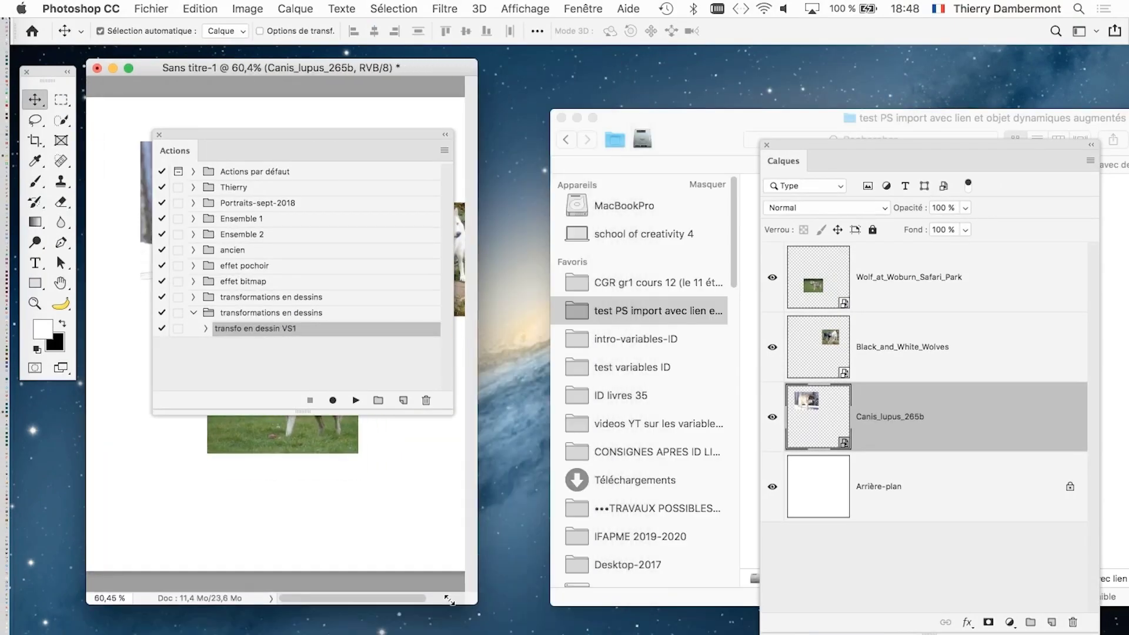
click(159, 135)
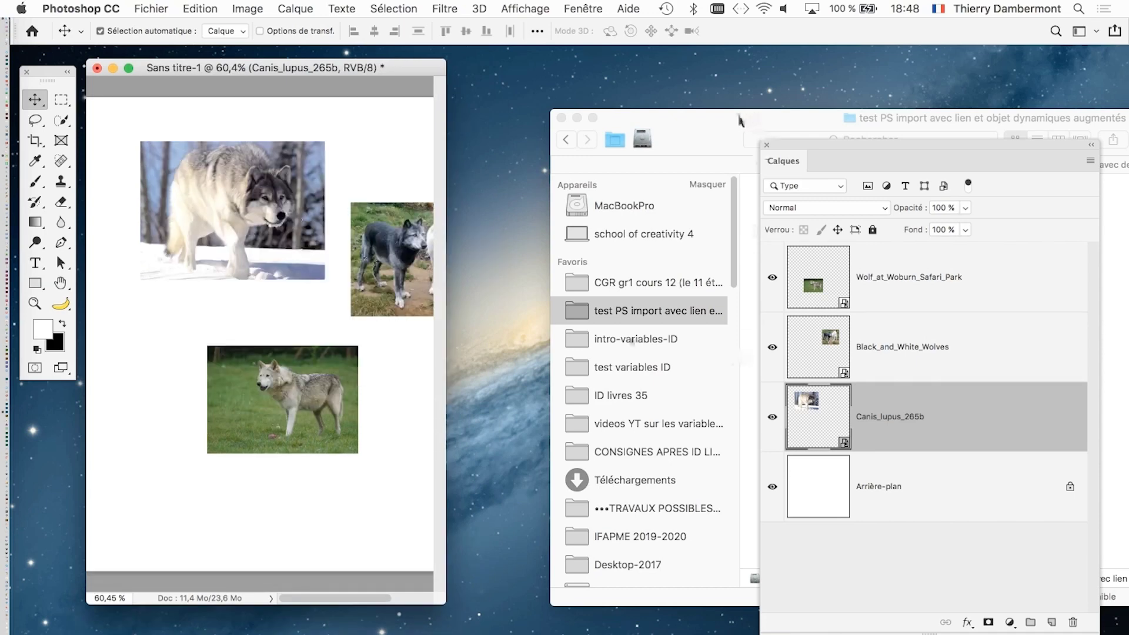
click(738, 119)
Move Finder and switch the wolf photos folder to list view with nothing selected
drag(708, 132, 531, 85)
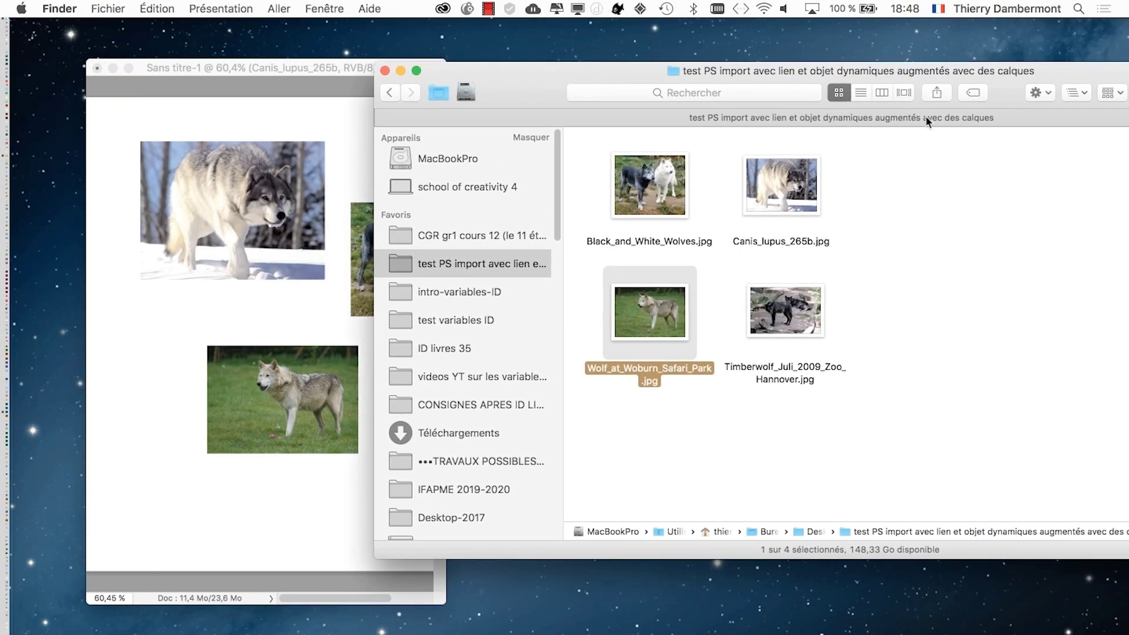
click(854, 94)
click(834, 318)
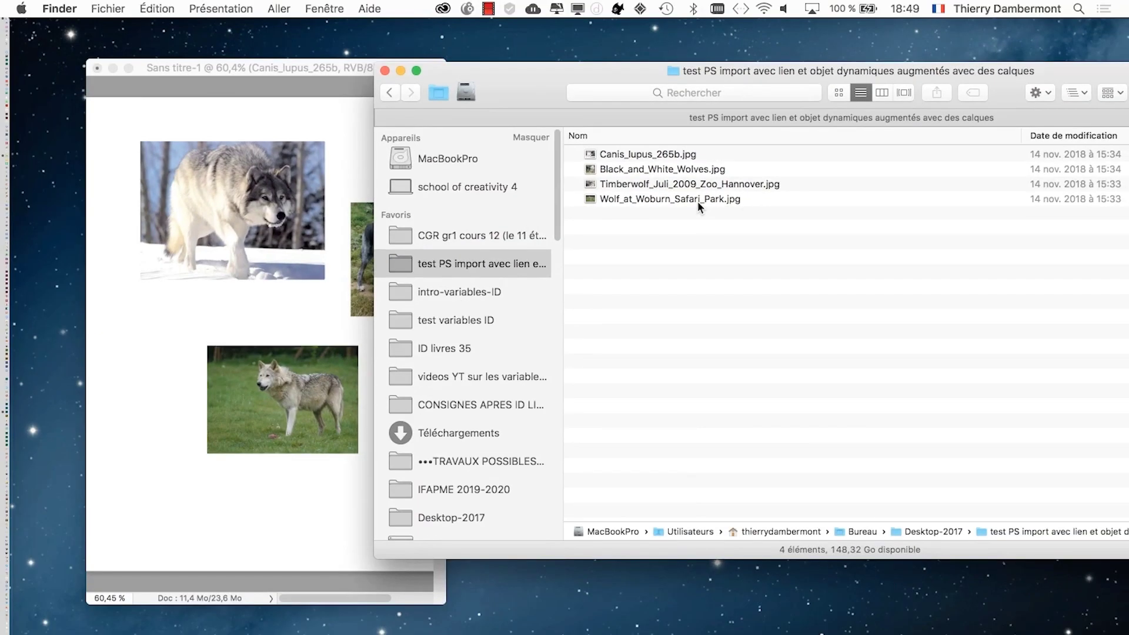
Run Processeur d'images on the project folder, saving the wolf JPEGs as PSD files
click(176, 325)
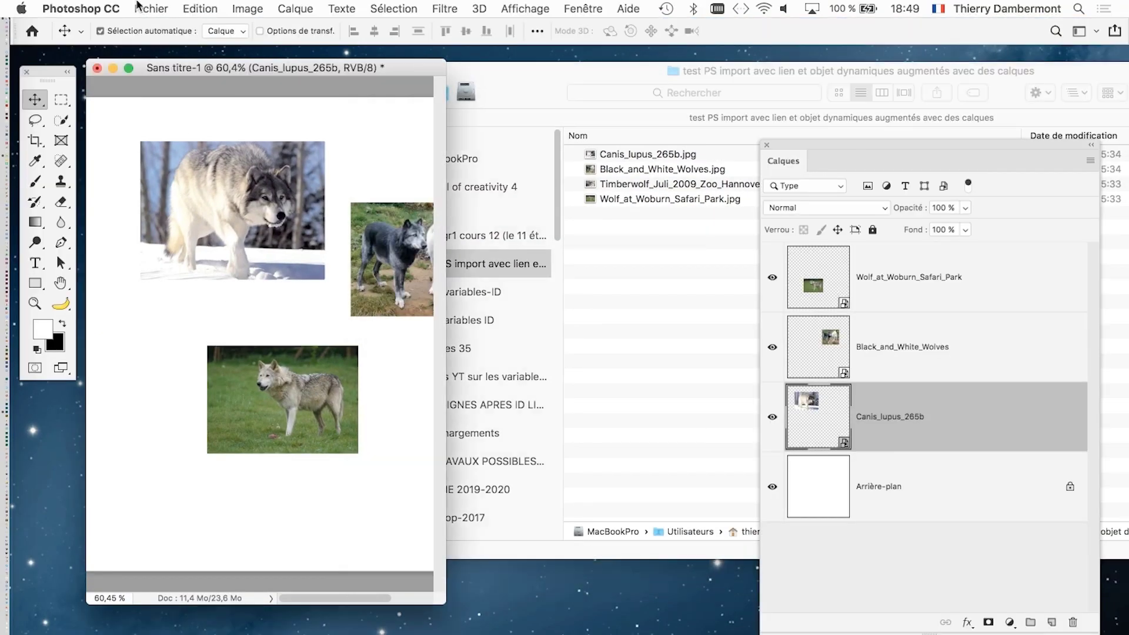
click(151, 8)
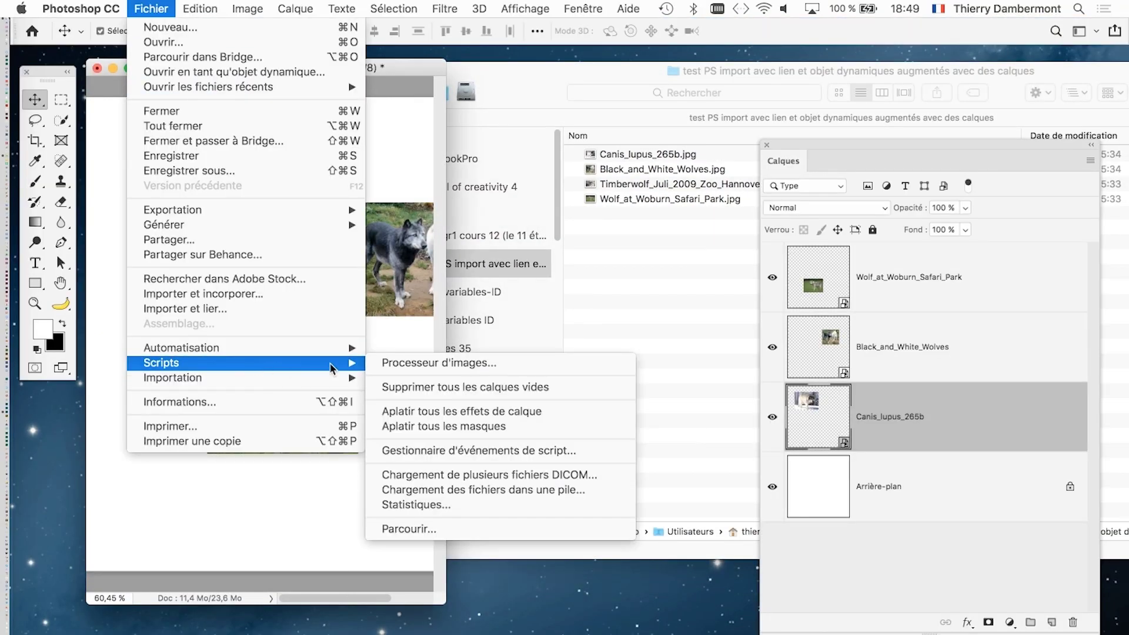
click(524, 368)
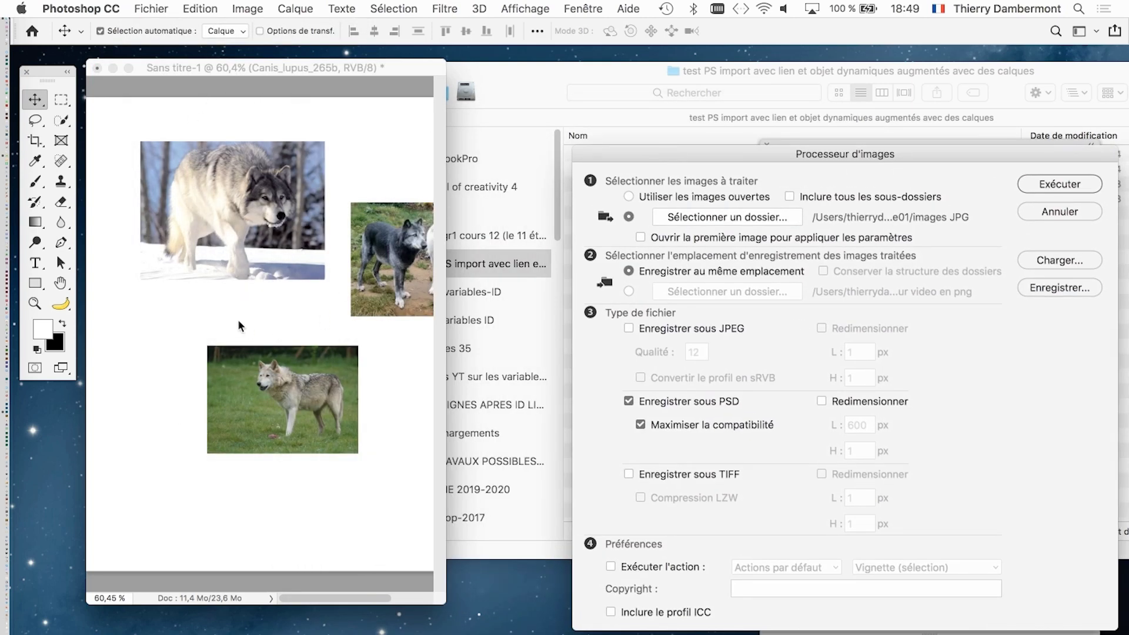
drag(702, 150, 293, 133)
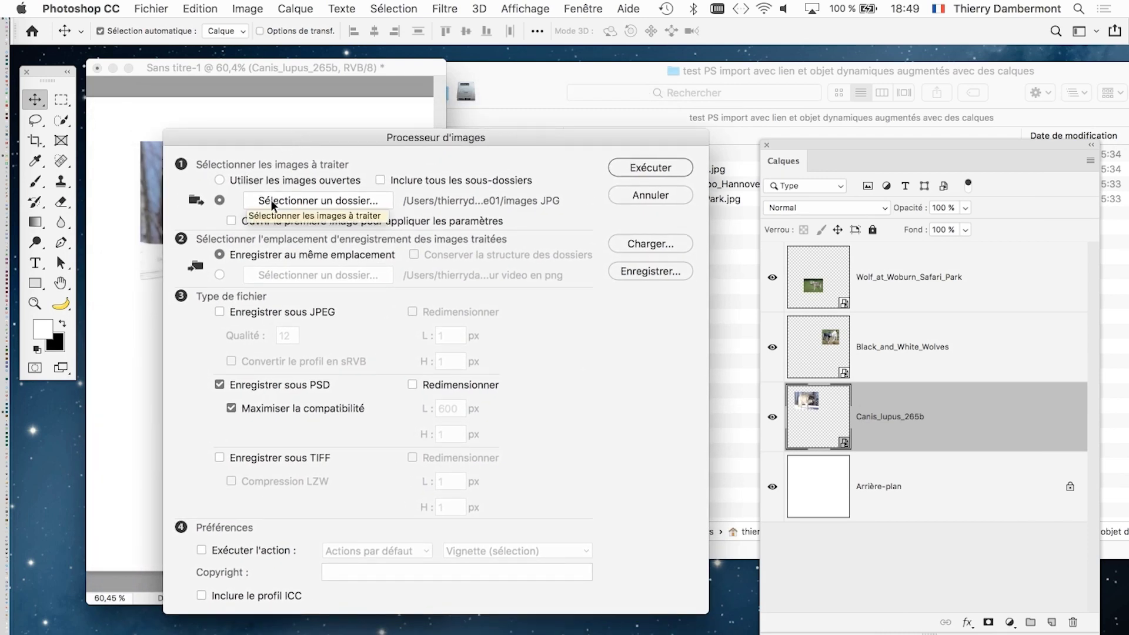
click(271, 200)
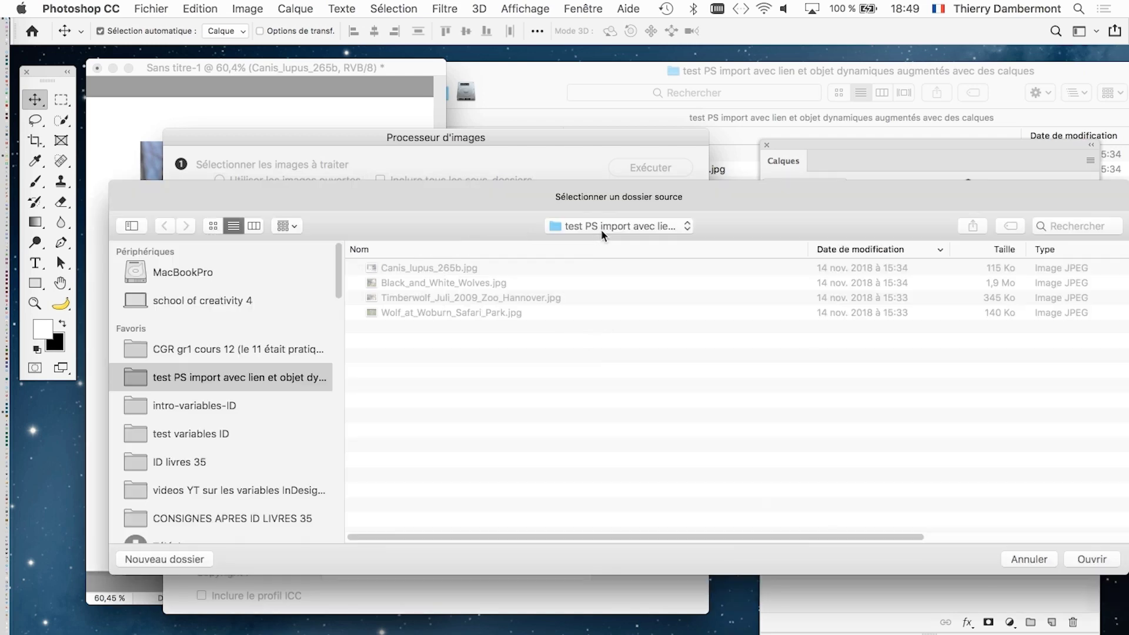
click(1100, 560)
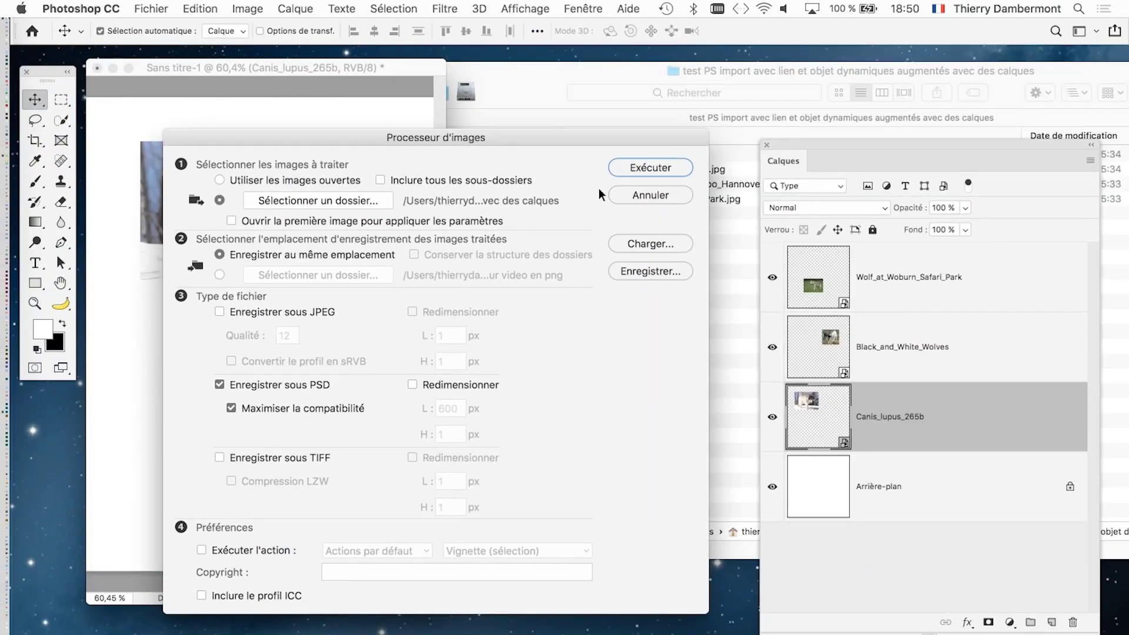
click(663, 168)
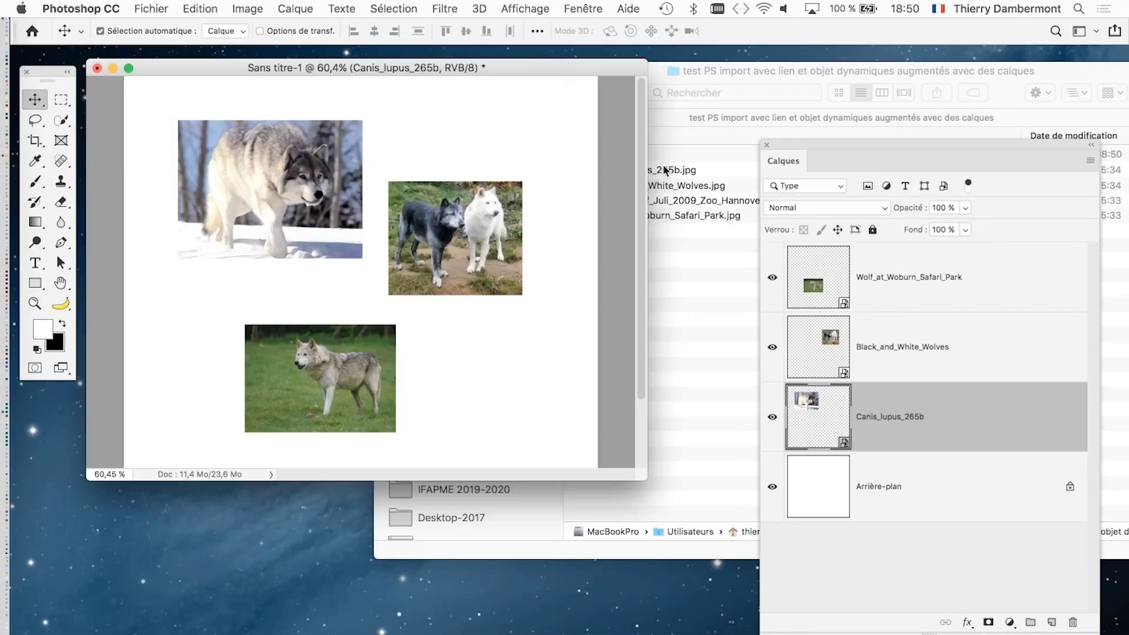
Expand the new PSD folder in Finder and browse through its wolf PSD files
click(698, 285)
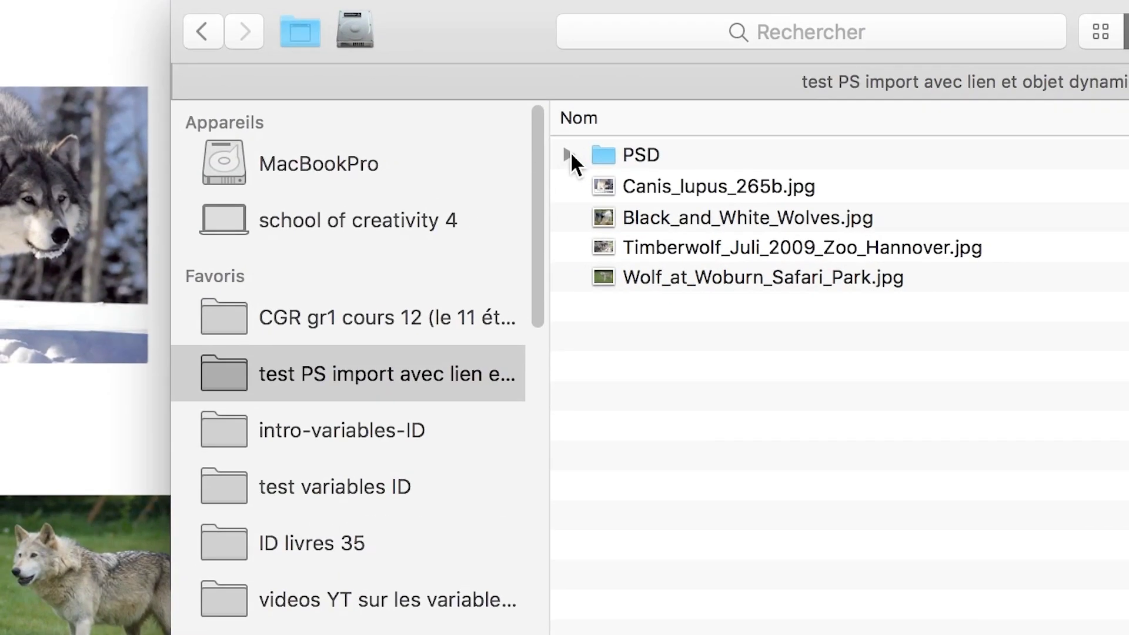
click(579, 154)
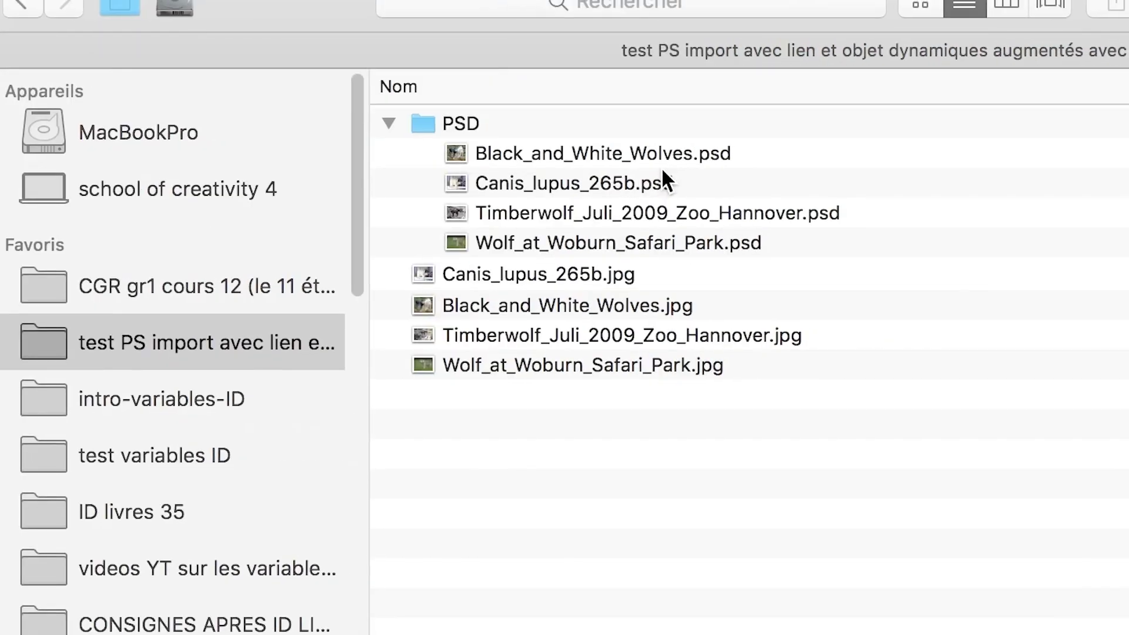
click(806, 171)
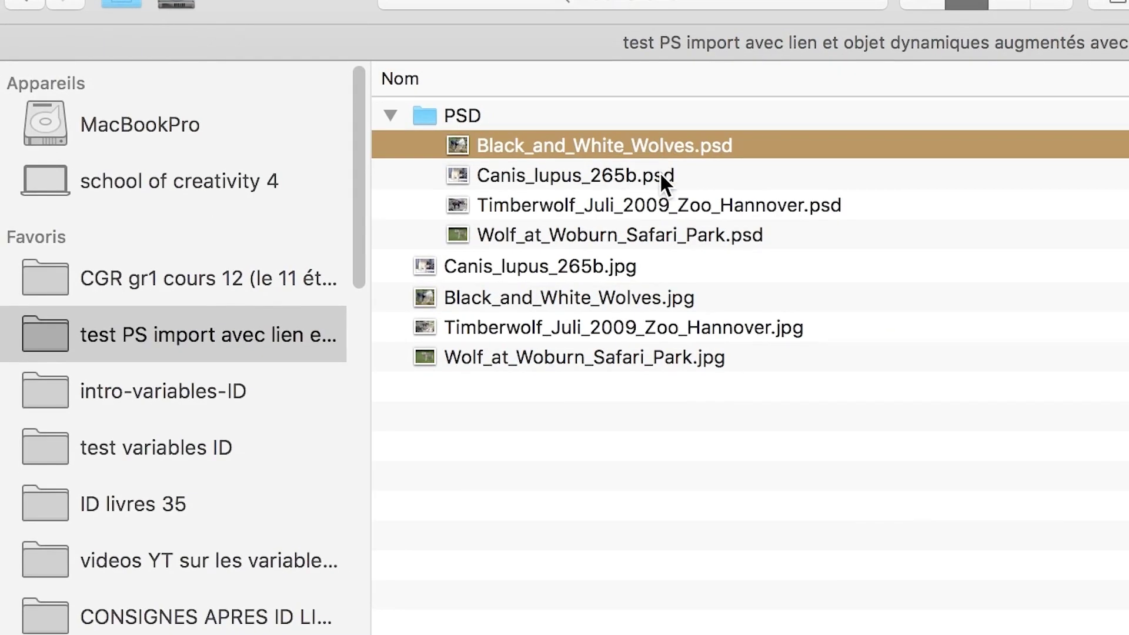
click(805, 201)
click(658, 182)
click(662, 213)
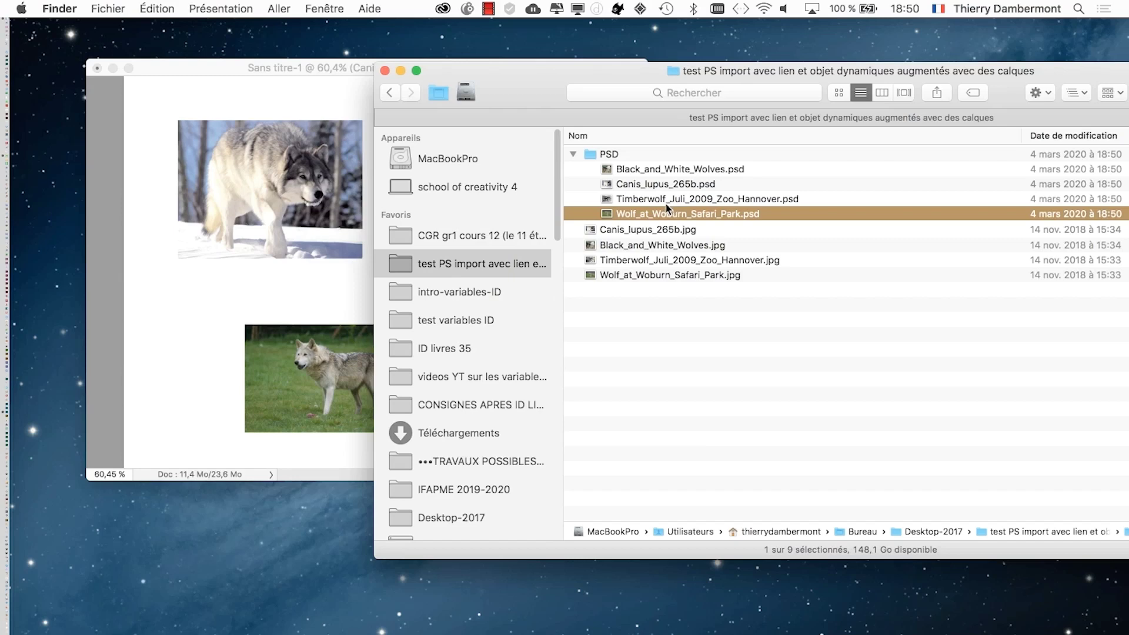
drag(507, 85, 557, 84)
Open the PSD folder in icon view with enlarged thumbnails, selecting the Timberwolf file
double_click(643, 156)
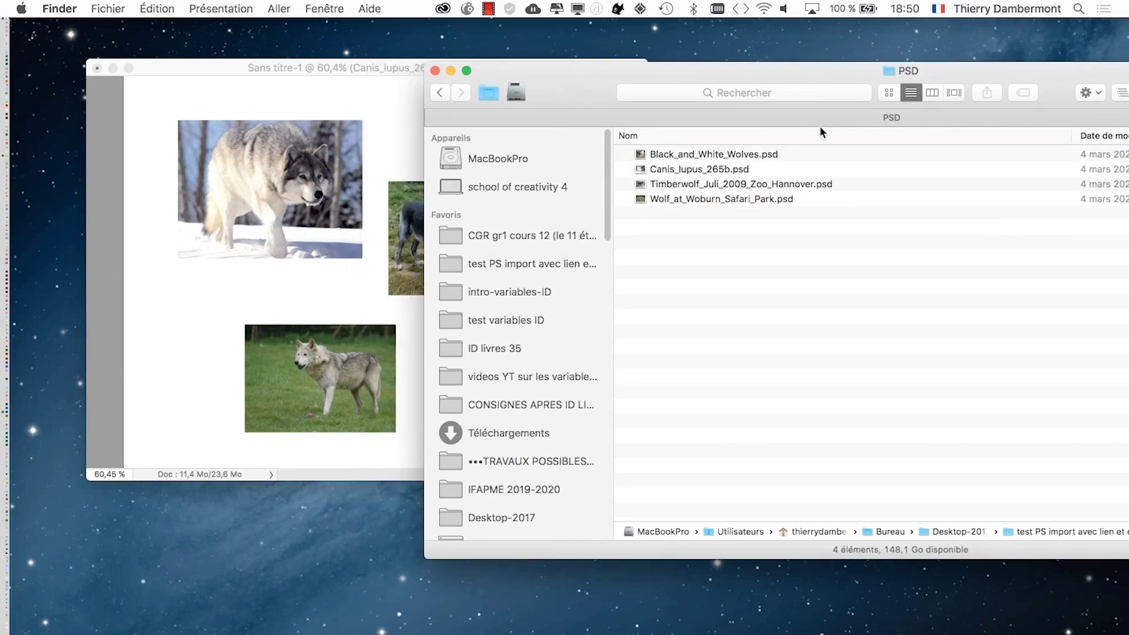
click(890, 93)
mouse_move(713, 86)
mouse_down()
mouse_move(499, 97)
mouse_move(416, 52)
mouse_up()
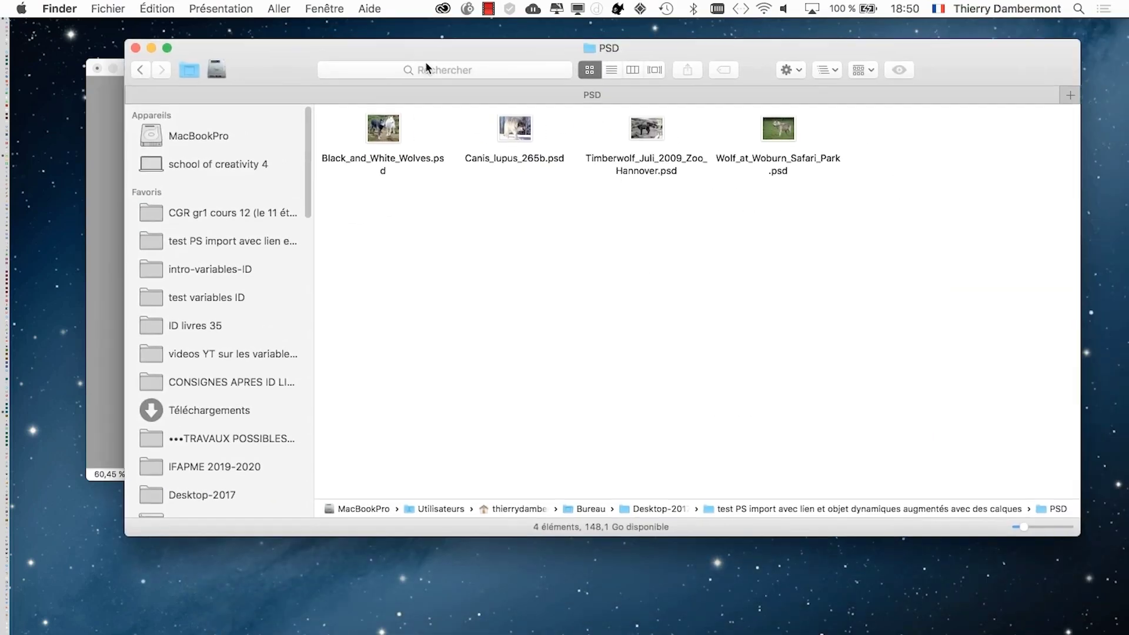
drag(1025, 527, 1048, 527)
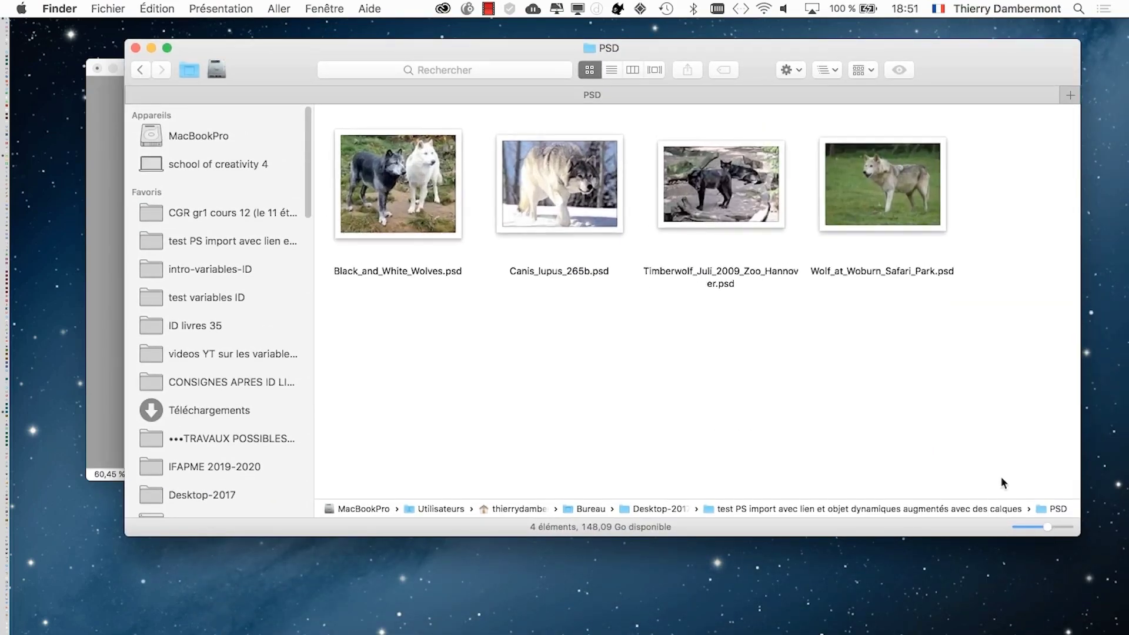
click(721, 194)
drag(510, 54, 568, 399)
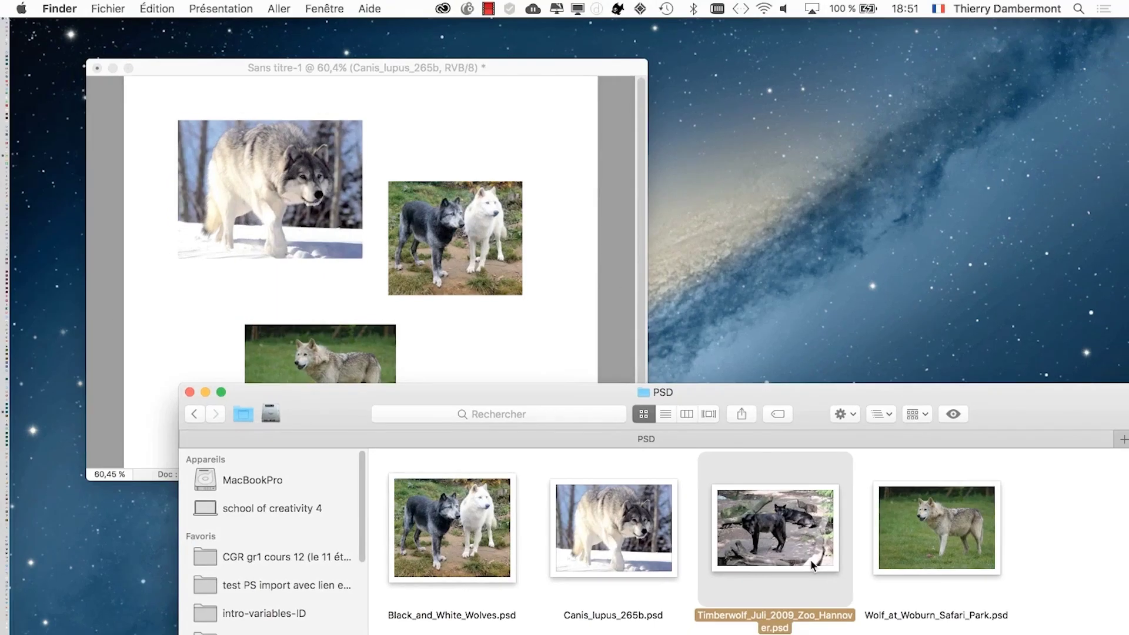
Place Timberwolf_Juli_2009_Zoo_Hannover.psd into the collage at about 27%, in the lower right
drag(813, 562, 498, 340)
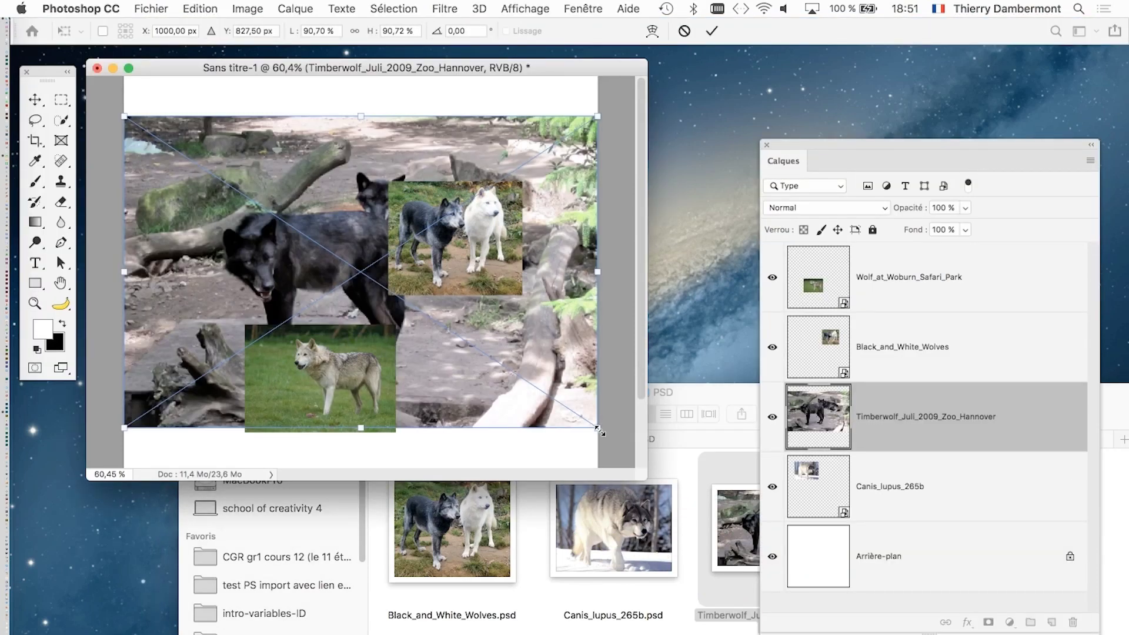
drag(598, 429, 267, 210)
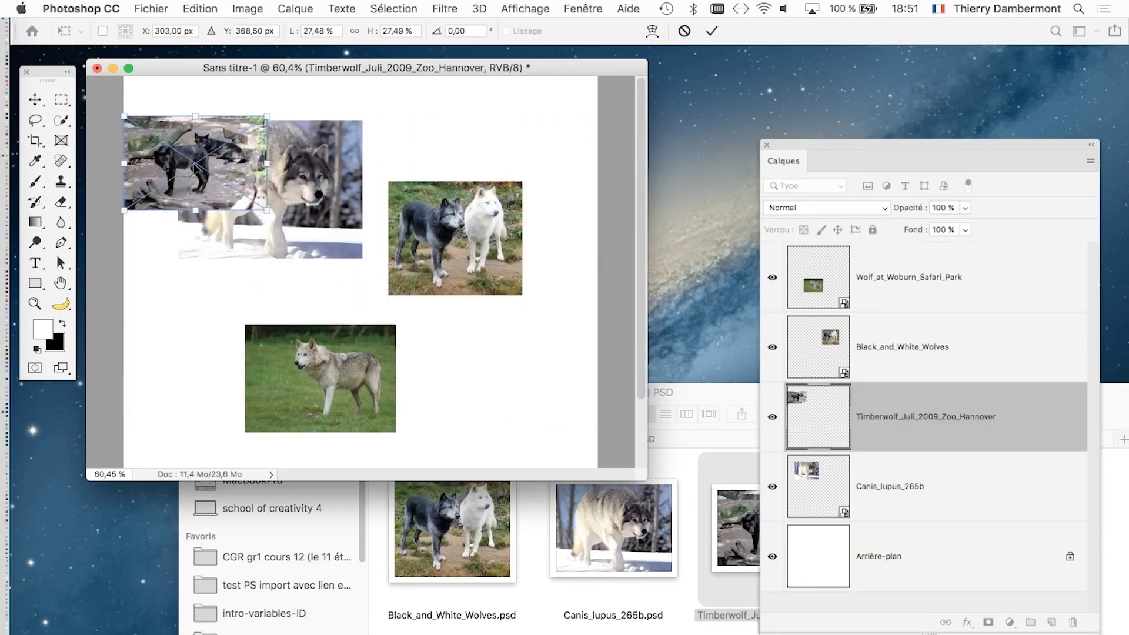
drag(195, 167, 479, 378)
click(711, 31)
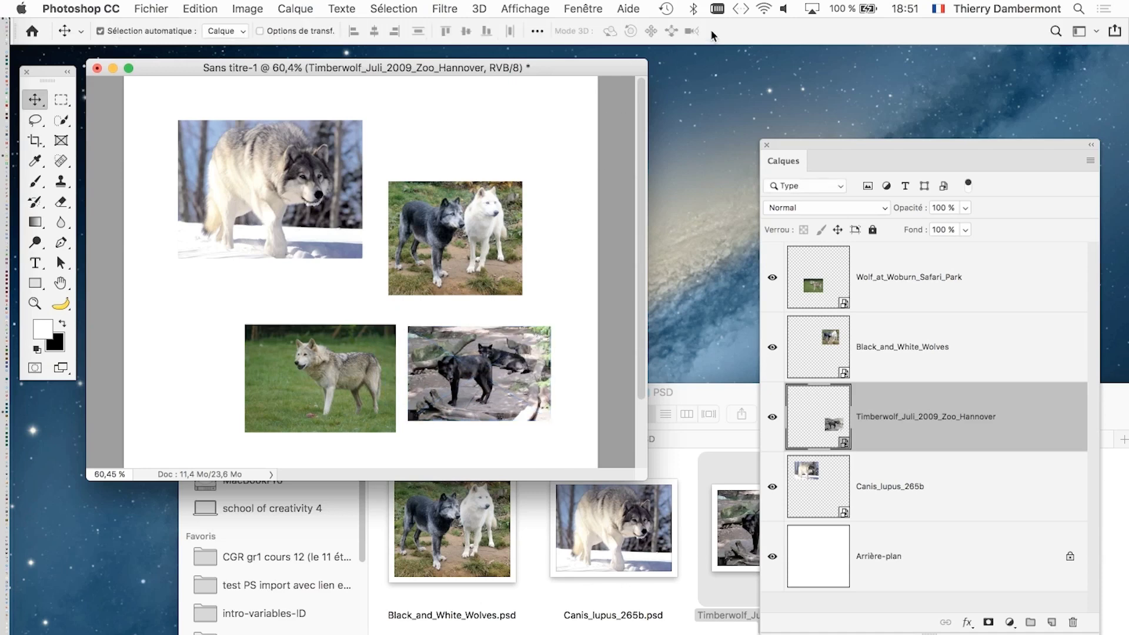
Shift the green-field and Timberwolf images left, hide Finder and move the Layers panel
click(325, 376)
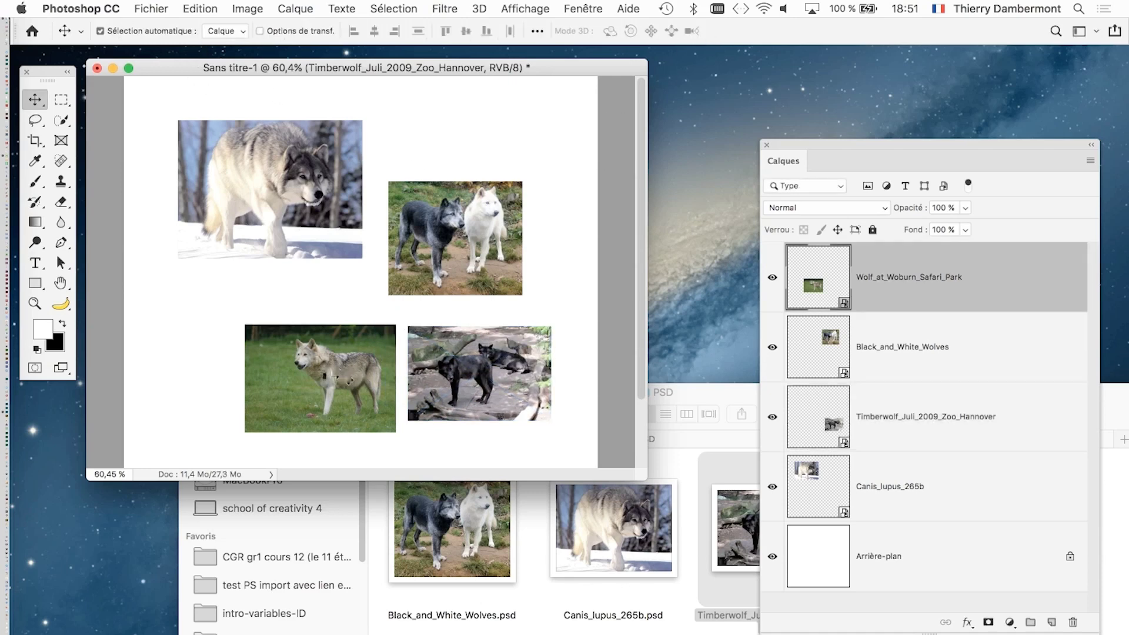
drag(325, 376, 244, 362)
drag(432, 344, 376, 348)
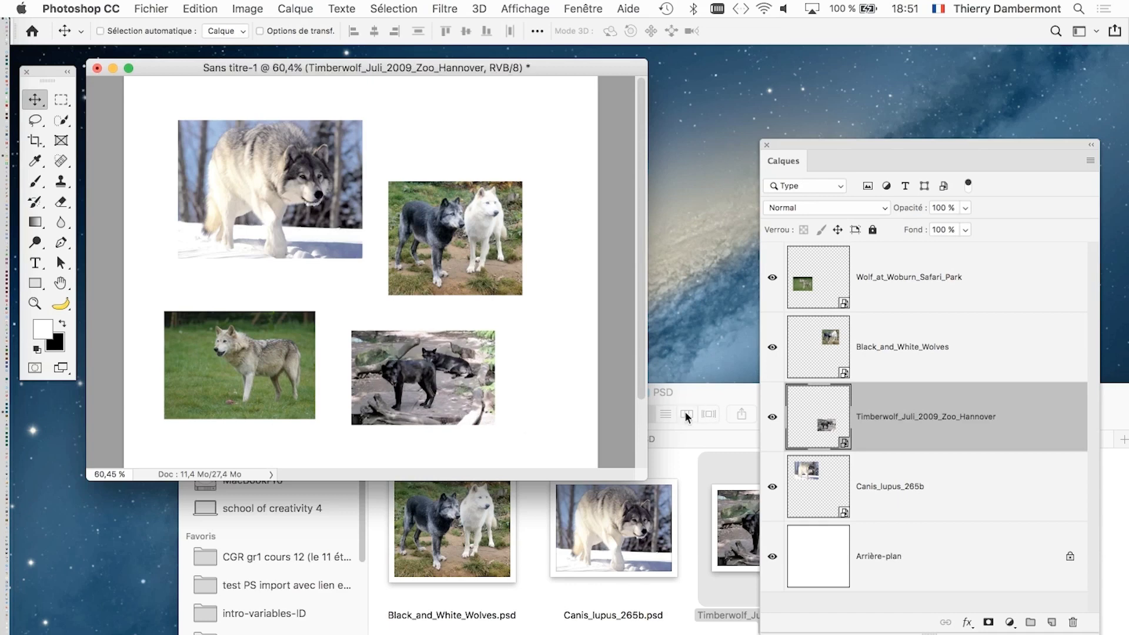
key(super+alt+h)
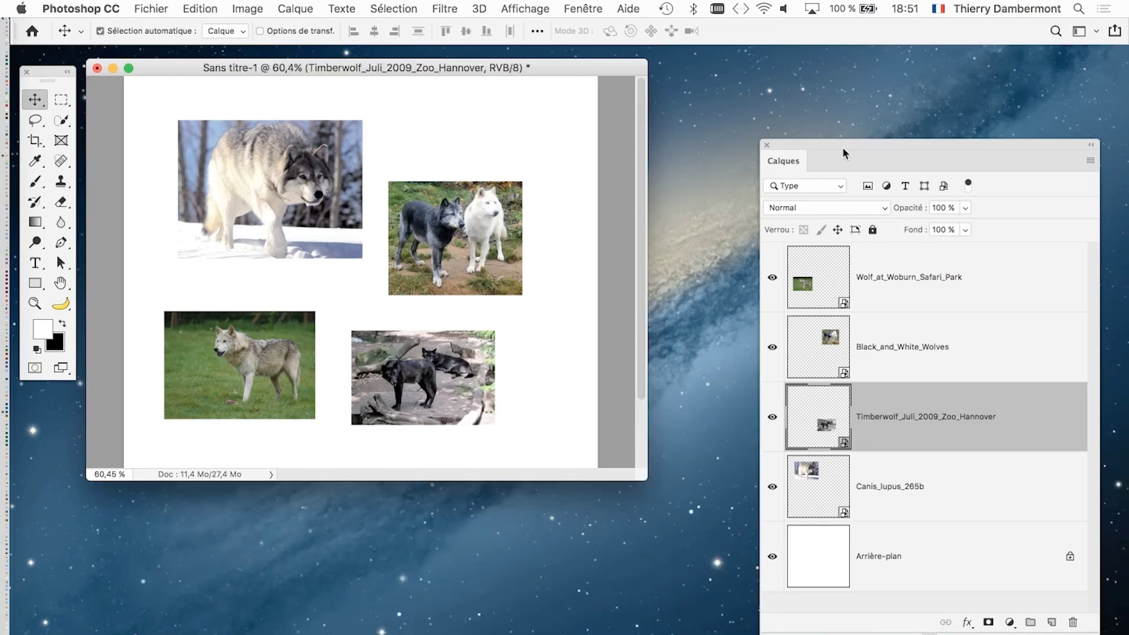
drag(815, 147, 692, 93)
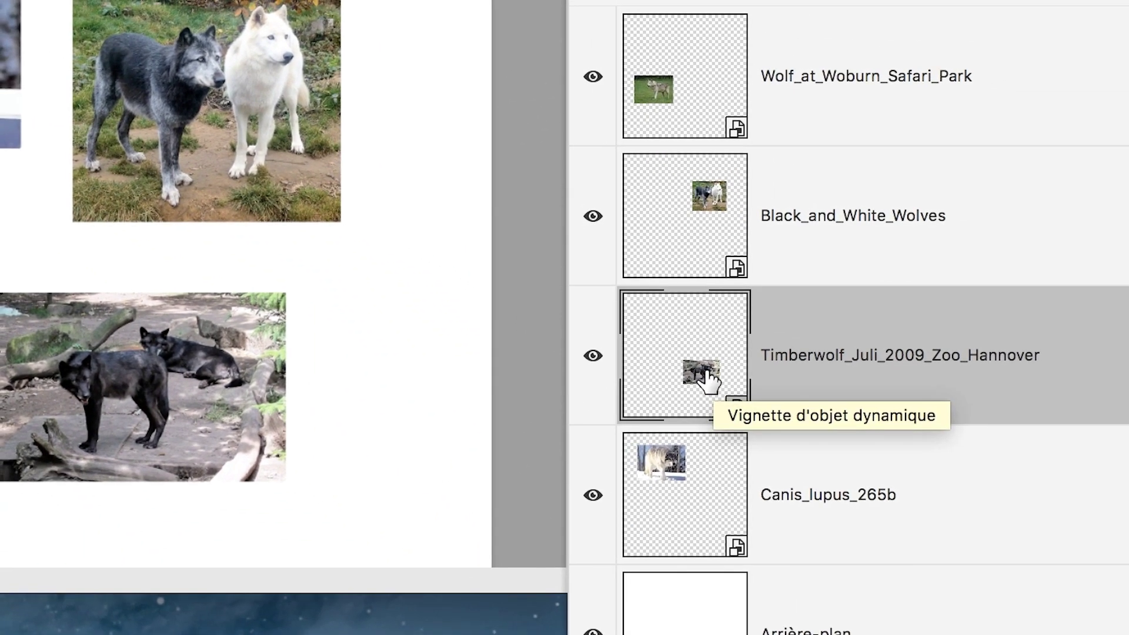
Open the Timberwolf smart object's source and run the 'transfo en dessin VS1' action on it
double_click(705, 376)
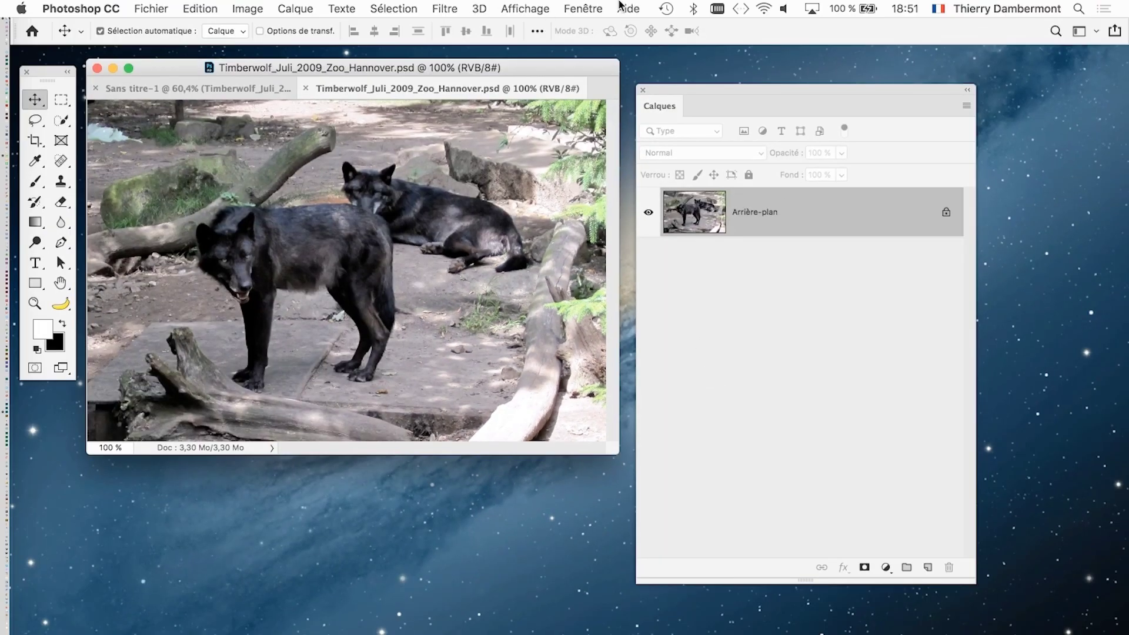
click(579, 8)
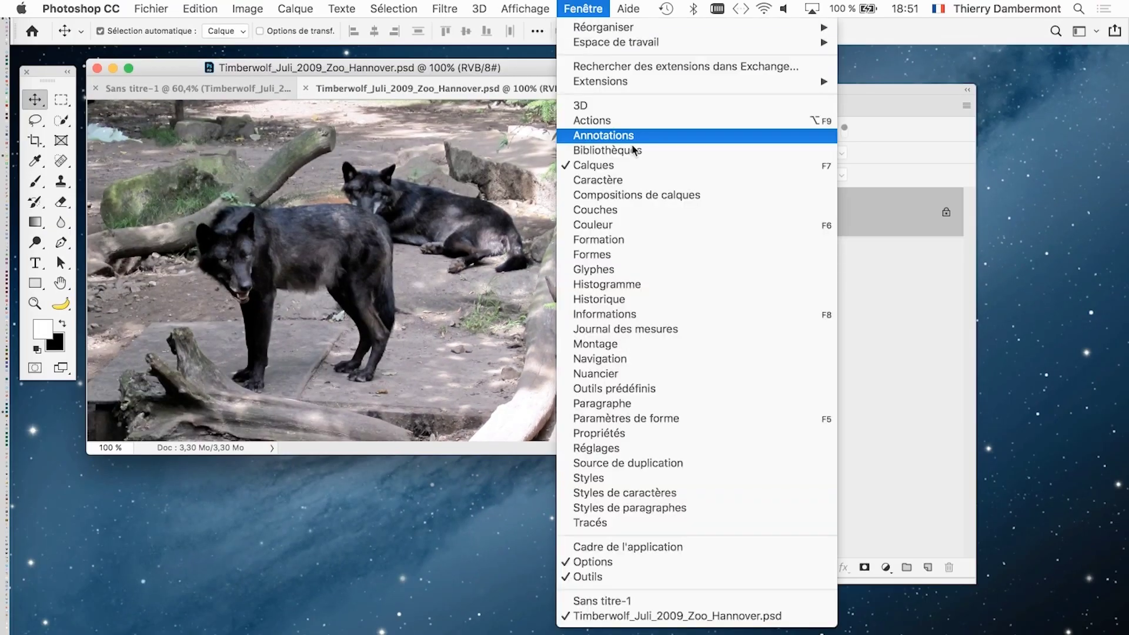
click(624, 120)
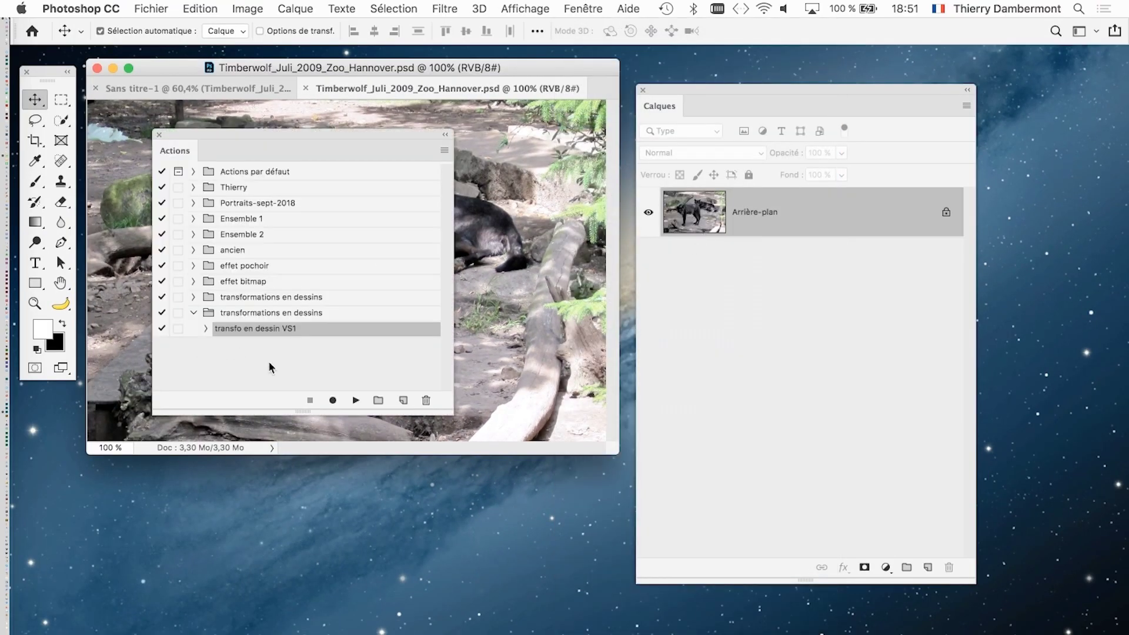
click(354, 402)
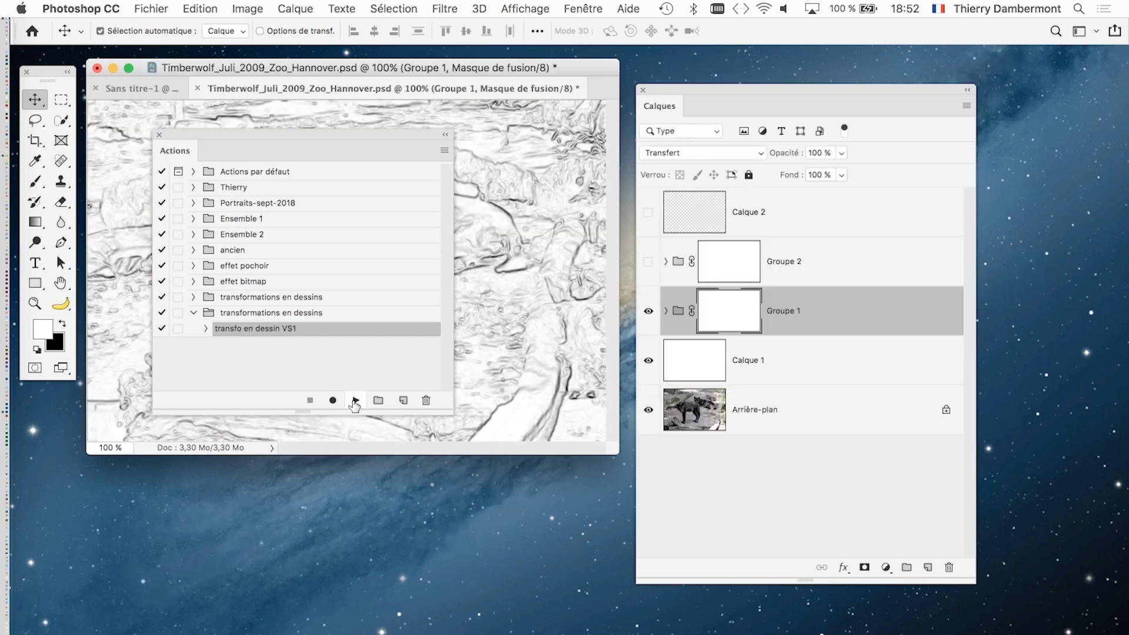
click(159, 135)
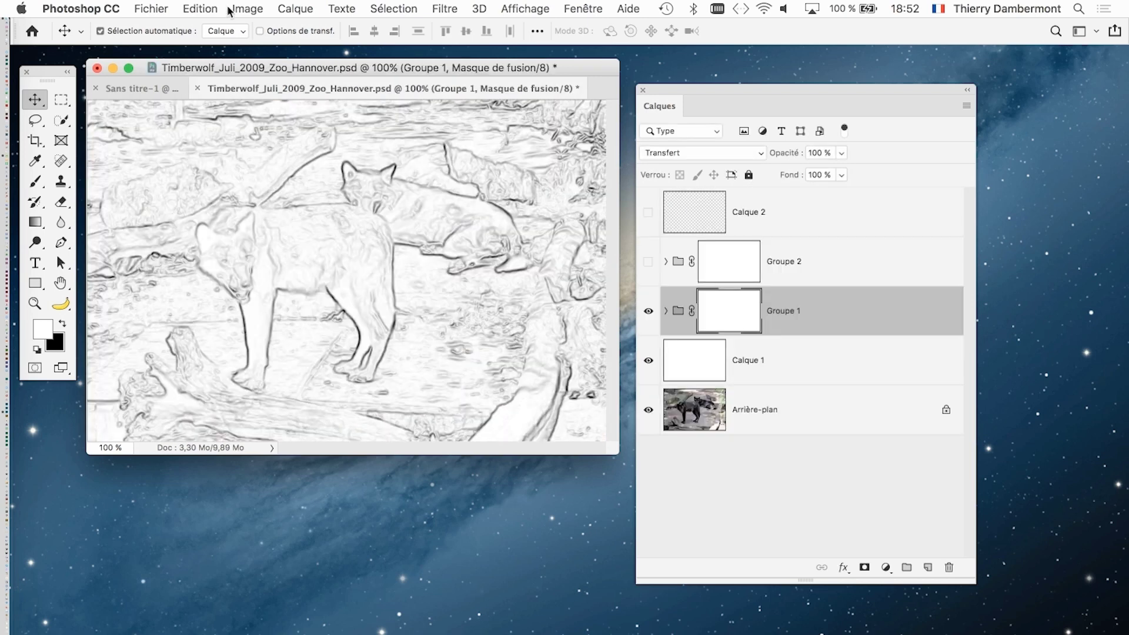
Save the sketched Timberwolf source in Photoshop format and enlarge its document window
click(151, 9)
click(194, 154)
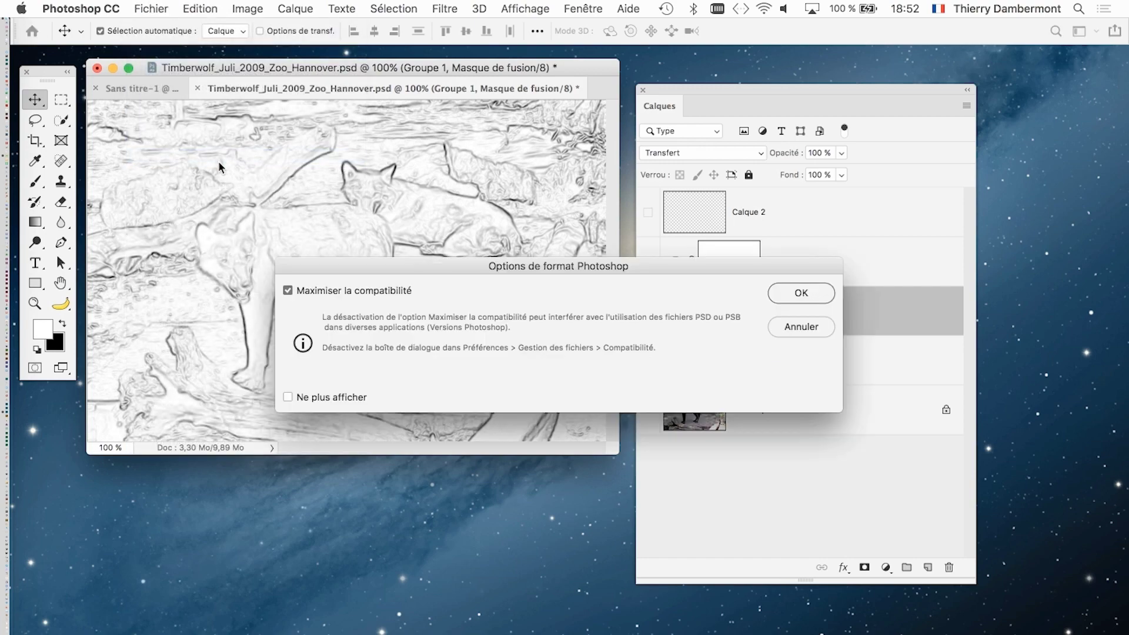
click(804, 294)
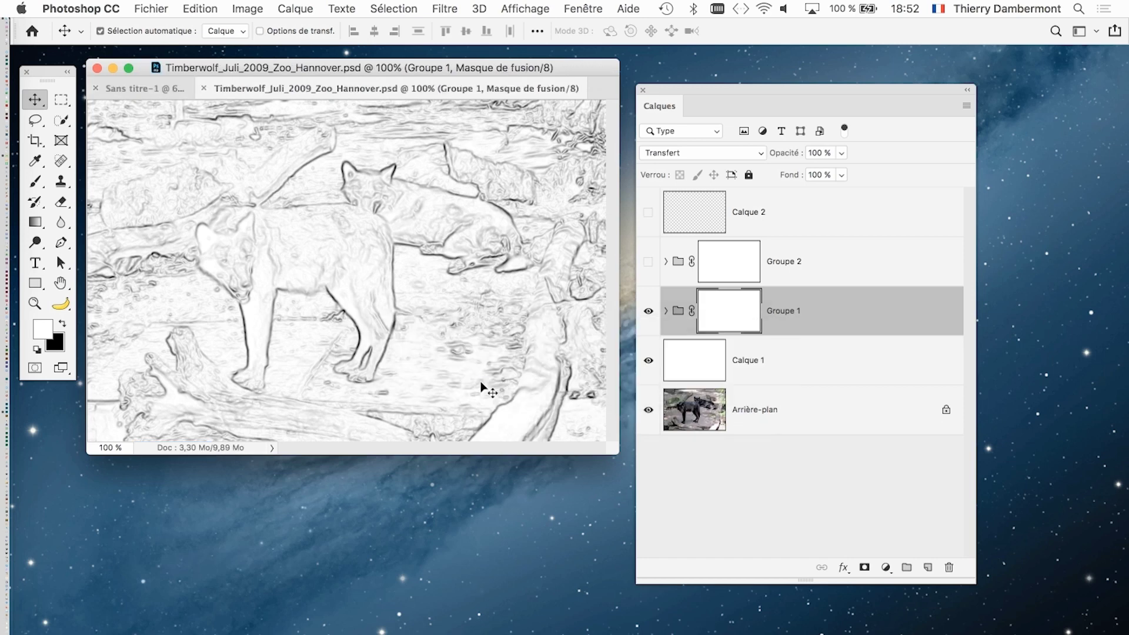
drag(618, 454, 856, 606)
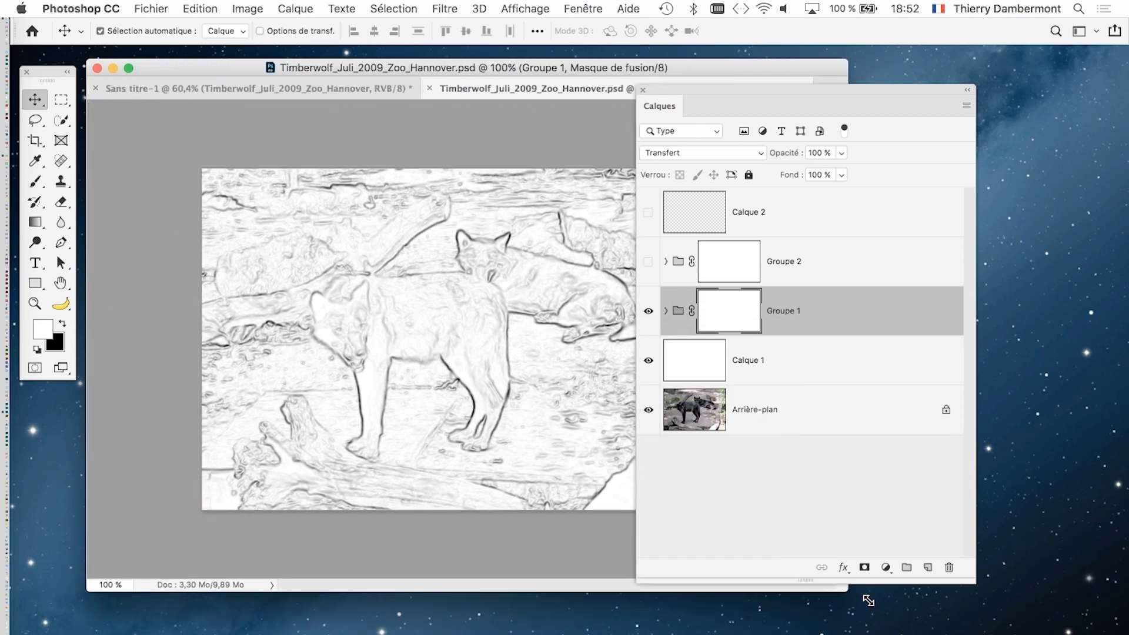
drag(680, 90, 916, 144)
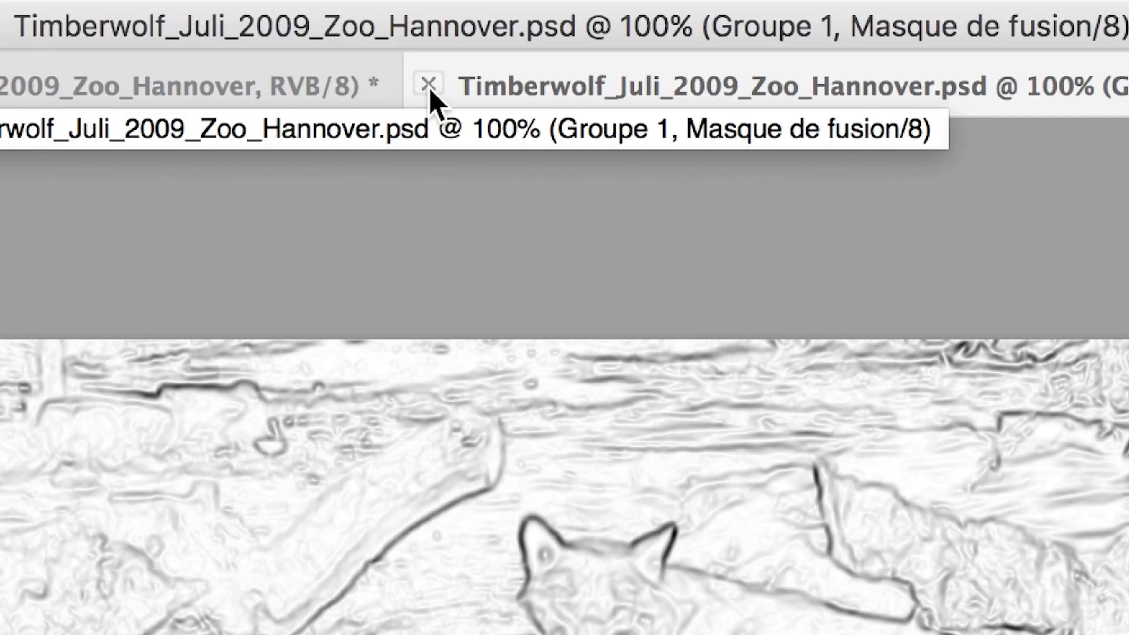
Close the Timberwolf source document, then resize the Sans titre-1 window and move the Calques panel
click(429, 89)
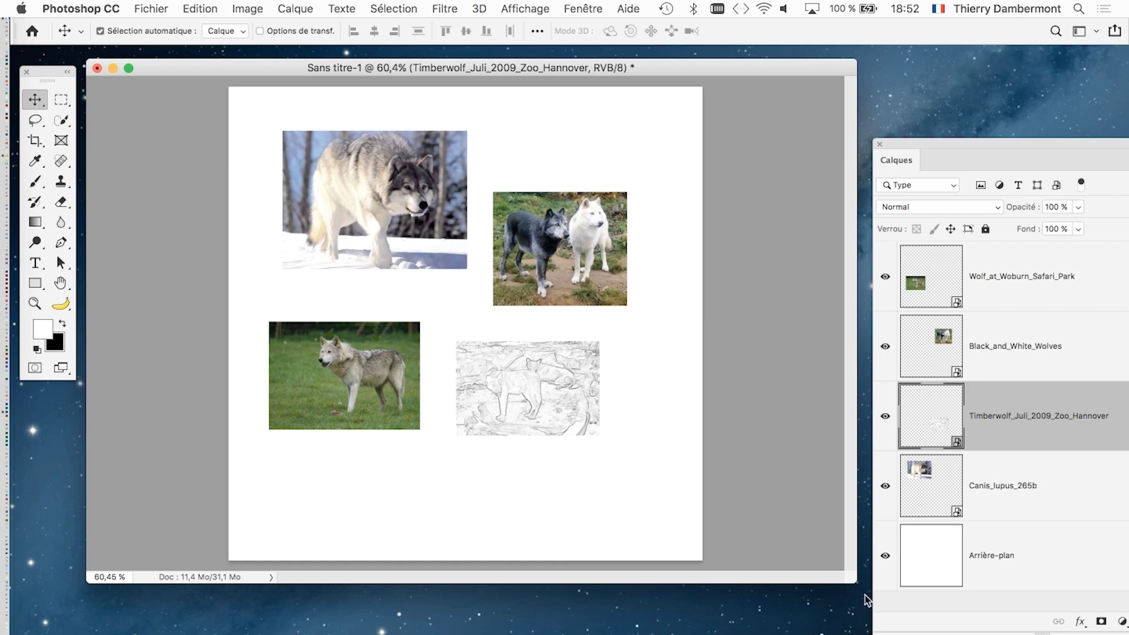
drag(854, 582, 702, 628)
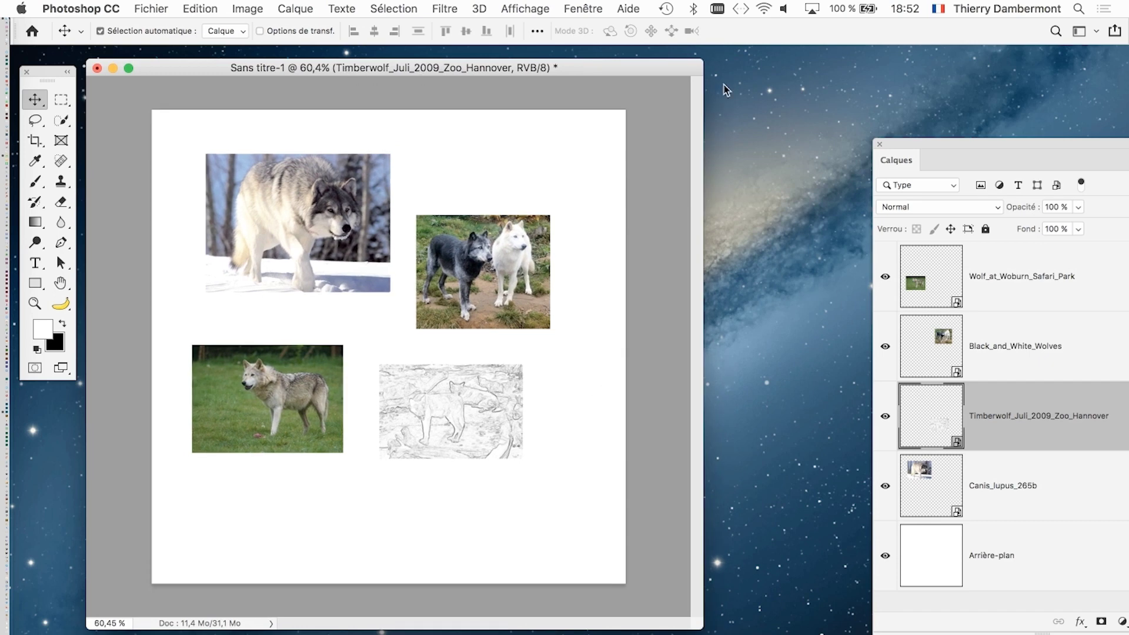
drag(921, 145, 653, 84)
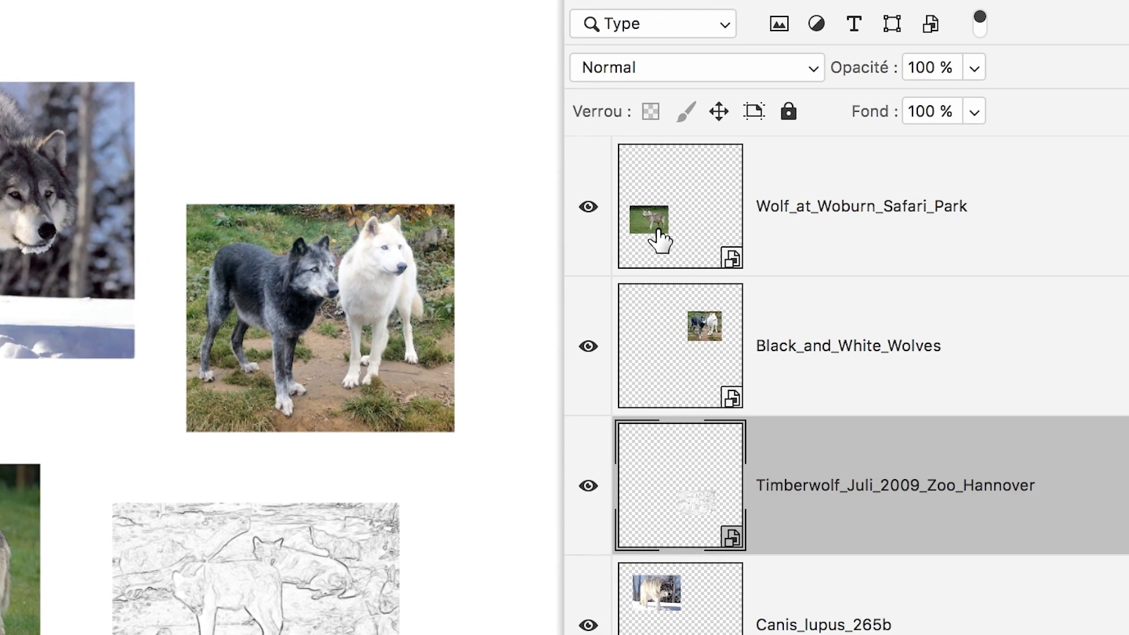
Open the Wolf_at_Woburn_Safari_Park smart object's source and run the 'transfo en dessin VS1' action
click(656, 236)
double_click(666, 232)
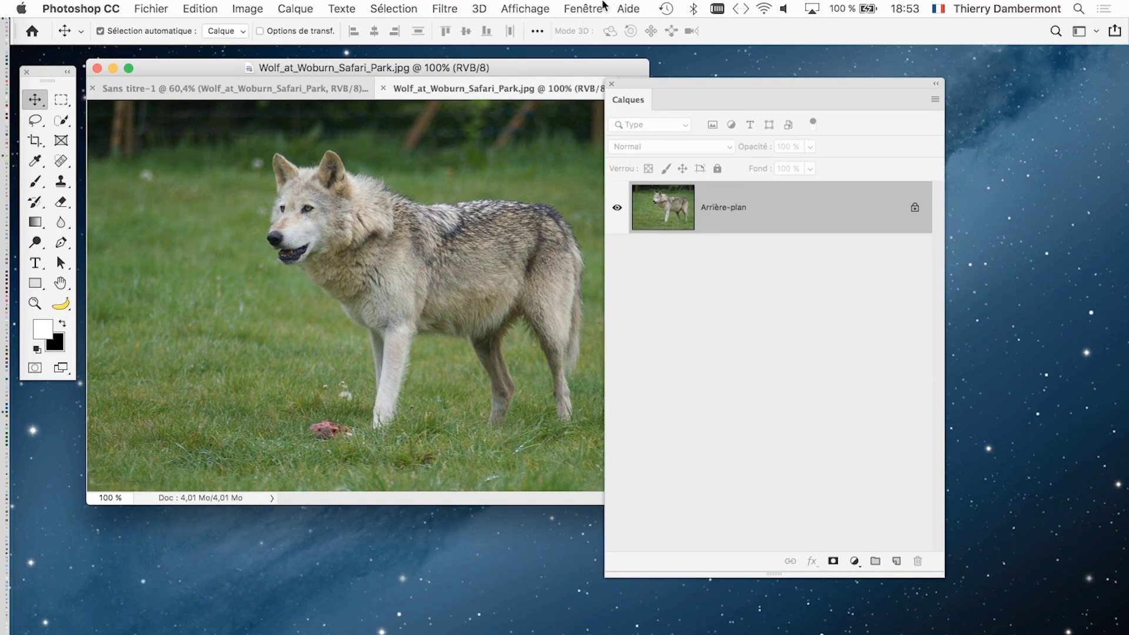
click(604, 7)
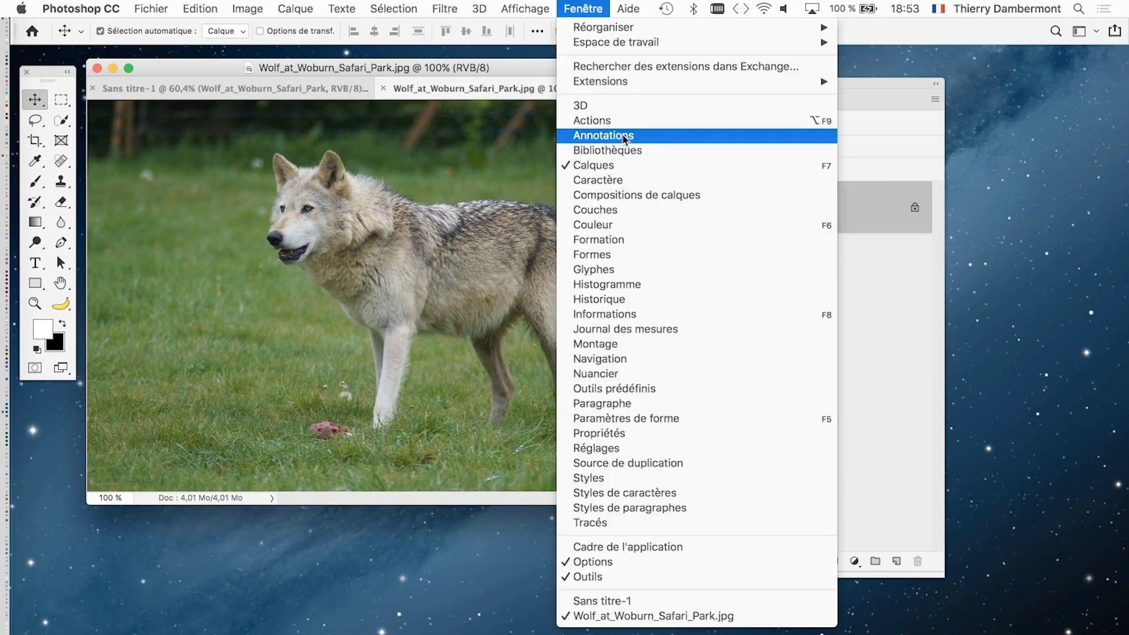
click(588, 119)
click(356, 400)
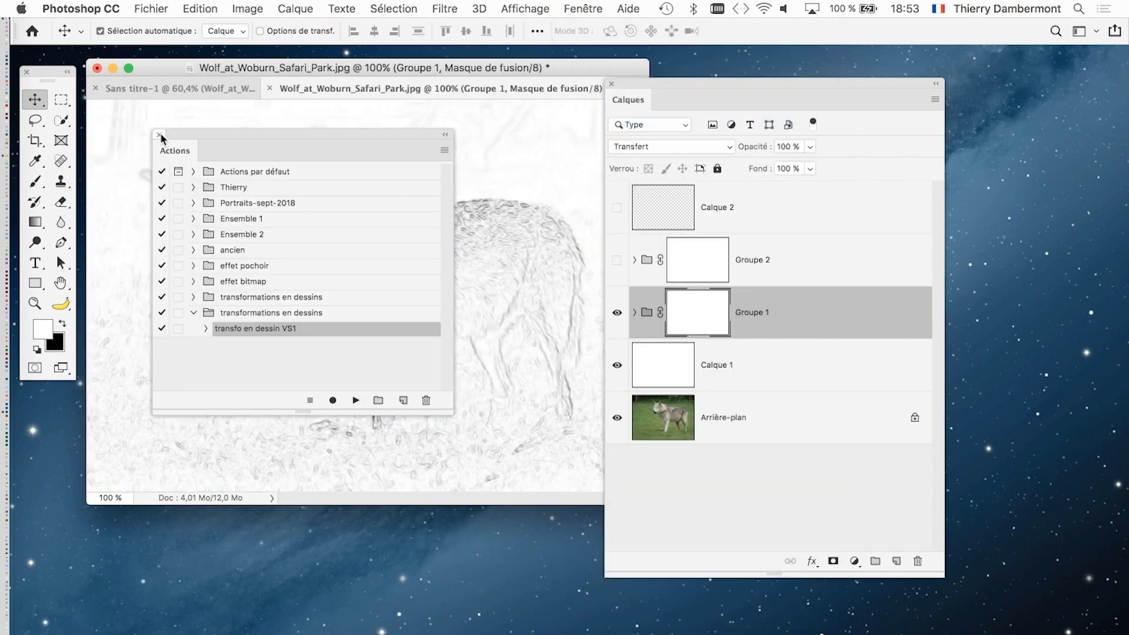
click(159, 135)
Attempt to save, dismiss the cannot-save alert, and close Wolf_at_Woburn_Safari_Park.jpg without saving
click(151, 8)
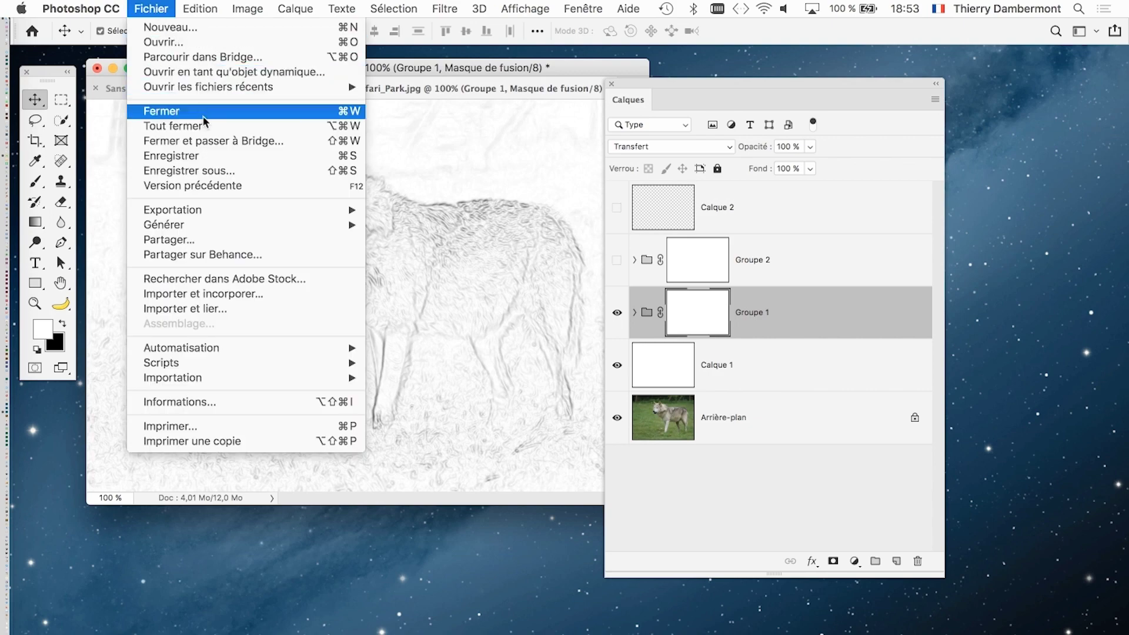
click(177, 155)
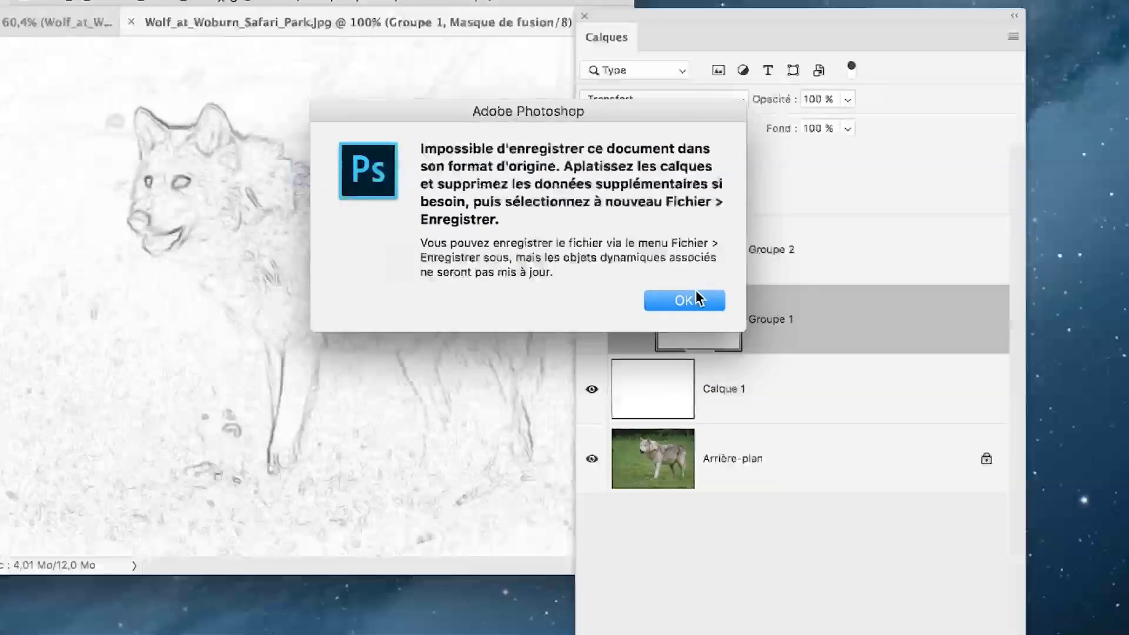
click(697, 294)
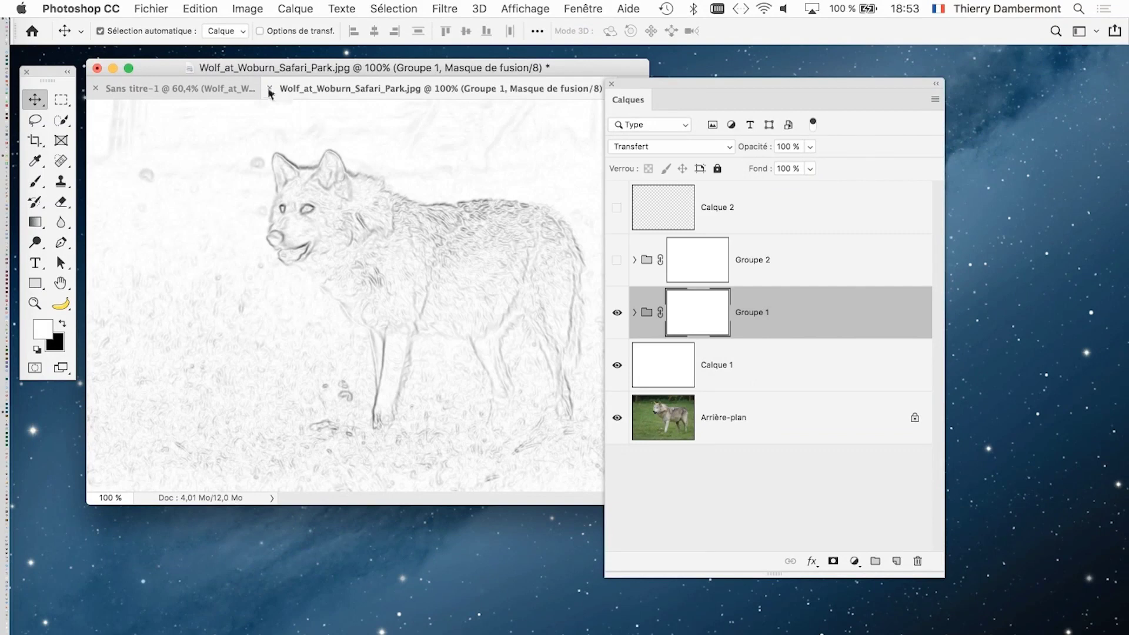
click(270, 90)
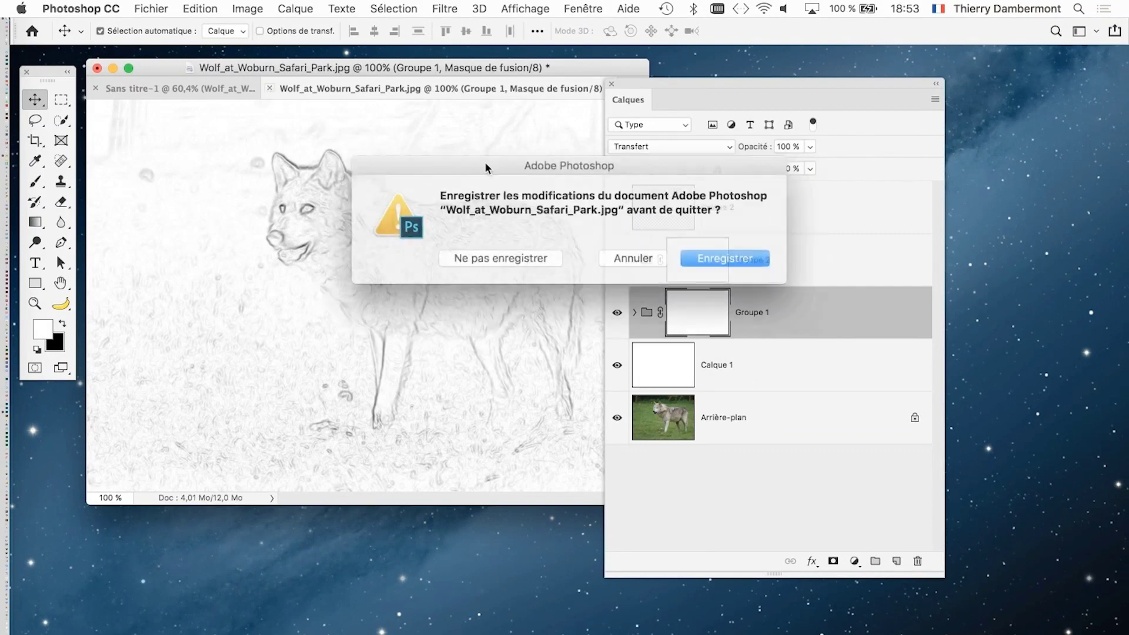
click(500, 259)
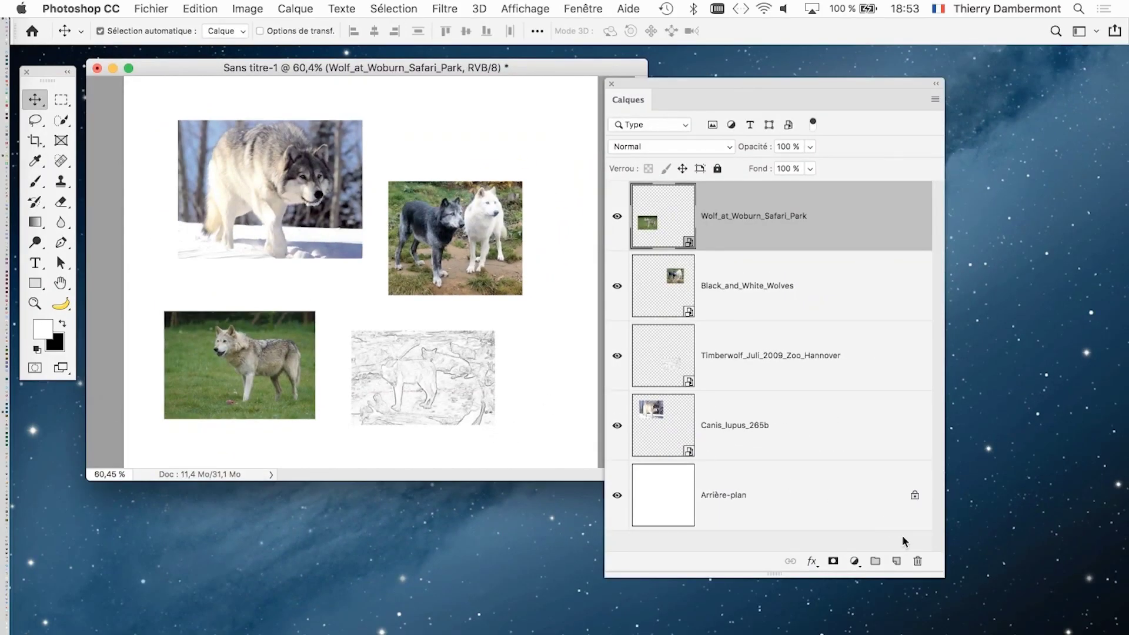
Enlarge the Calques panel to show all layers, then bring up Calque > Objets dynamiques
mouse_move(944, 577)
mouse_down()
mouse_move(984, 486)
mouse_move(937, 536)
mouse_up()
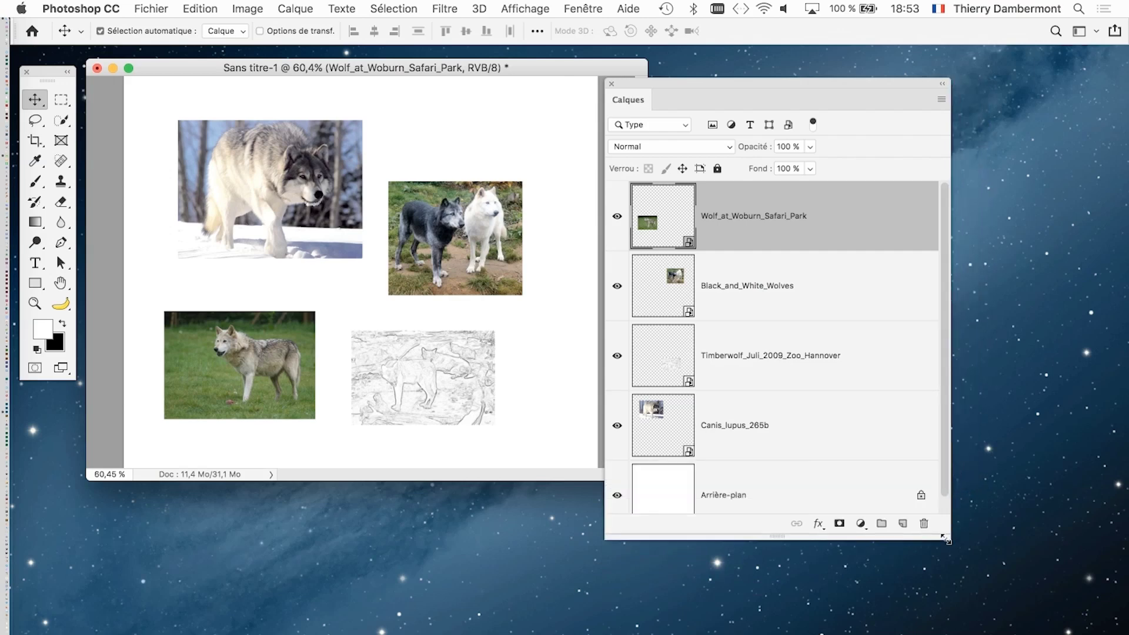
drag(738, 91, 798, 81)
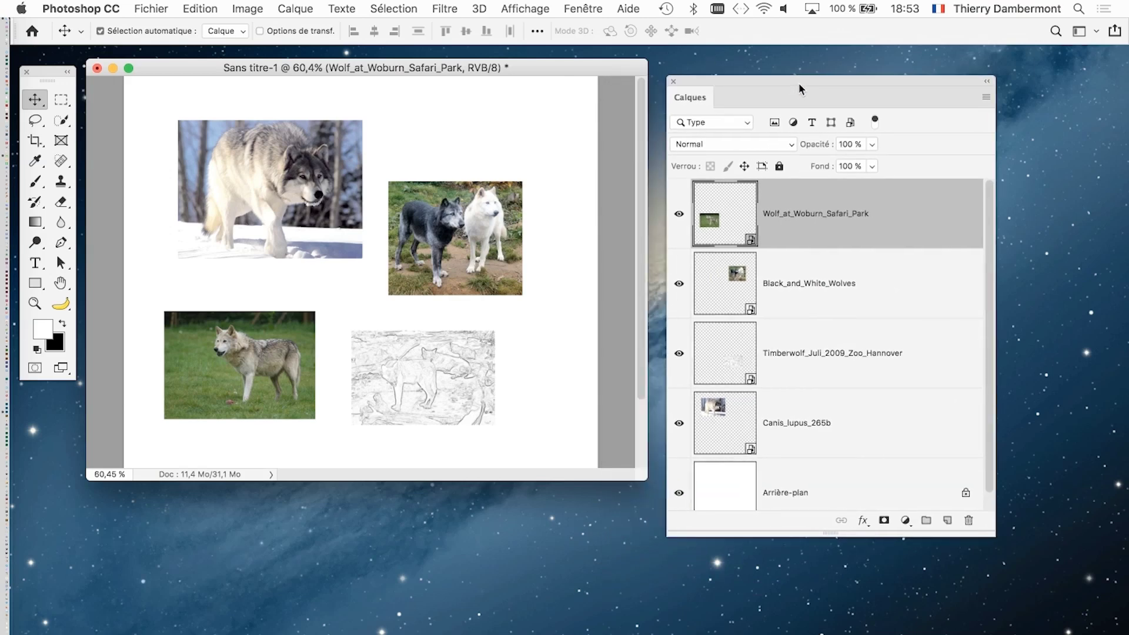
drag(994, 531, 953, 599)
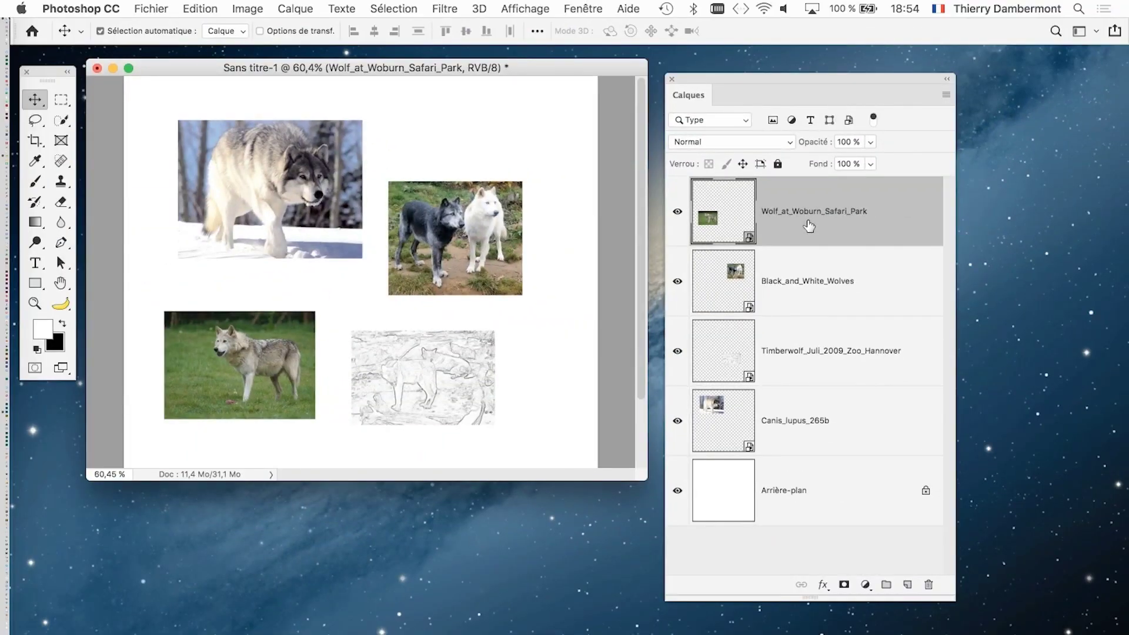
click(296, 8)
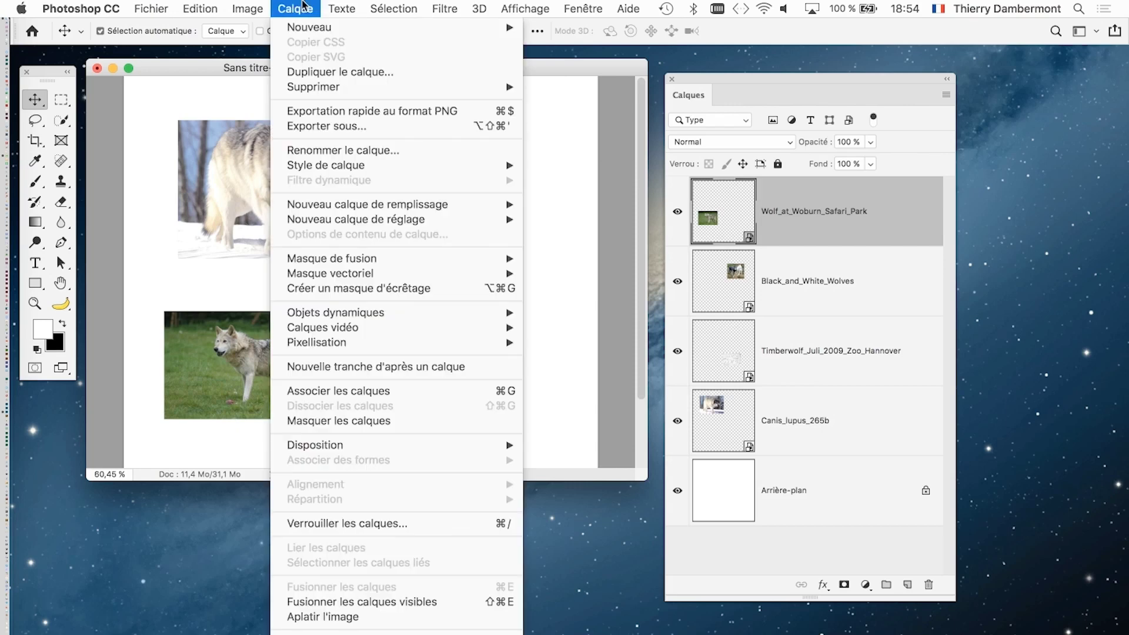
mouse_move(335, 312)
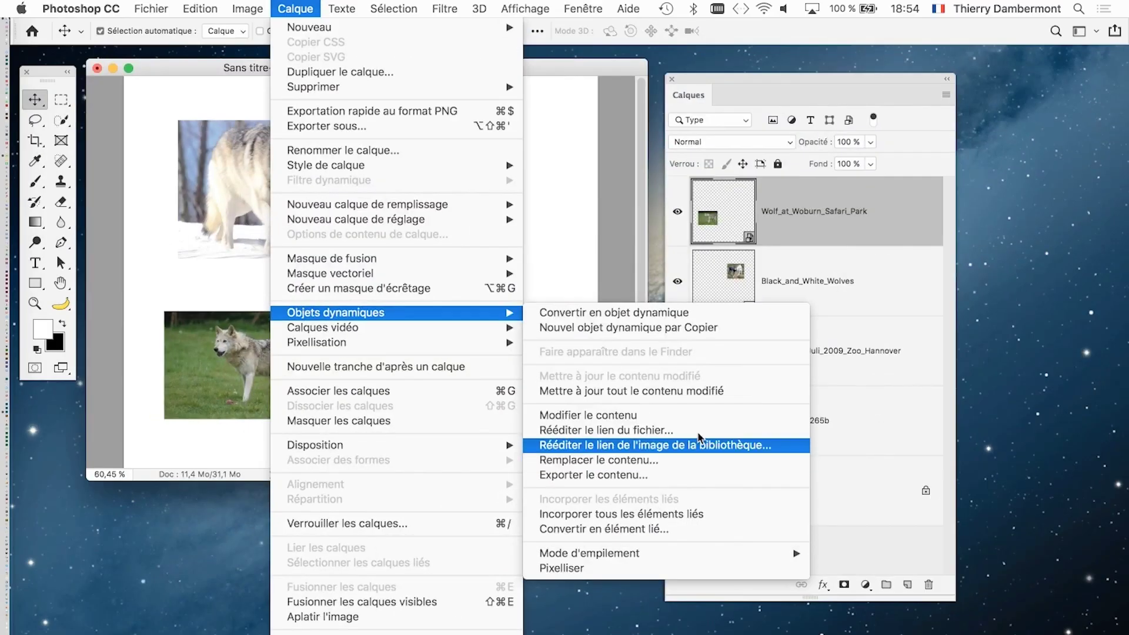
Replace the Wolf_at_Woburn_Safari_Park layer's contents with PSD/Wolf_at_Woburn_Safari_Park.psd
click(809, 228)
right_click(811, 228)
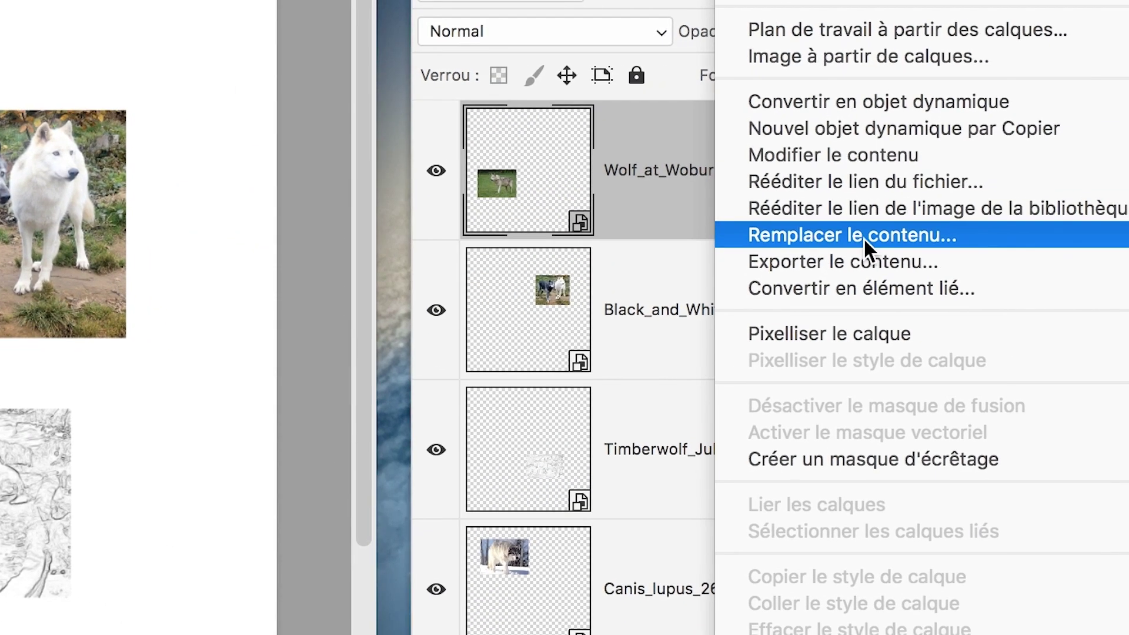
click(862, 235)
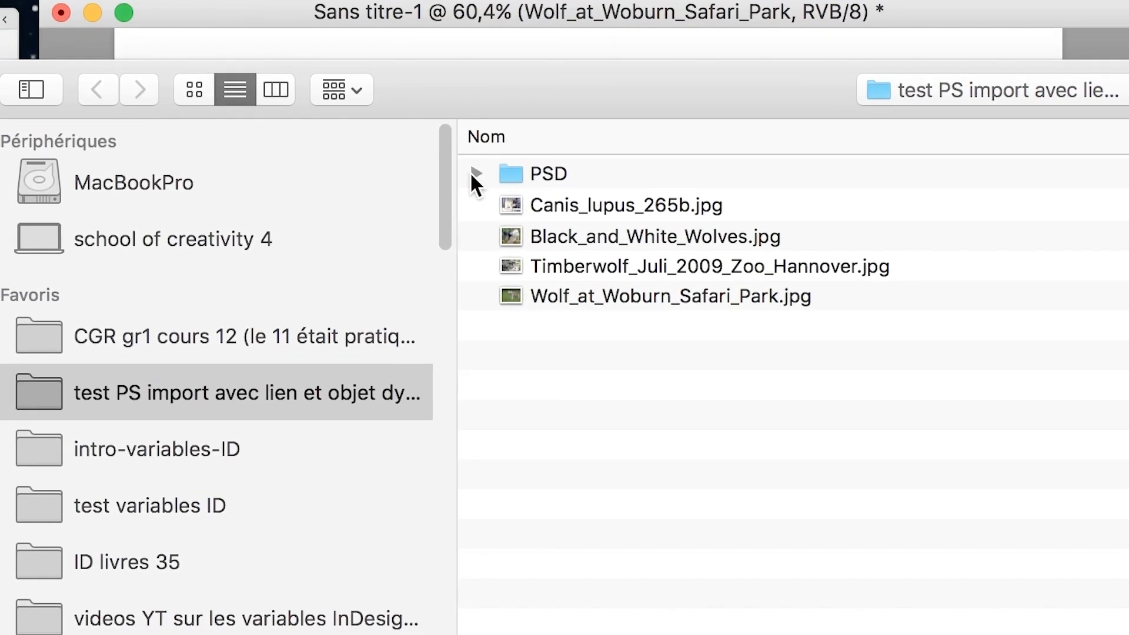
click(460, 163)
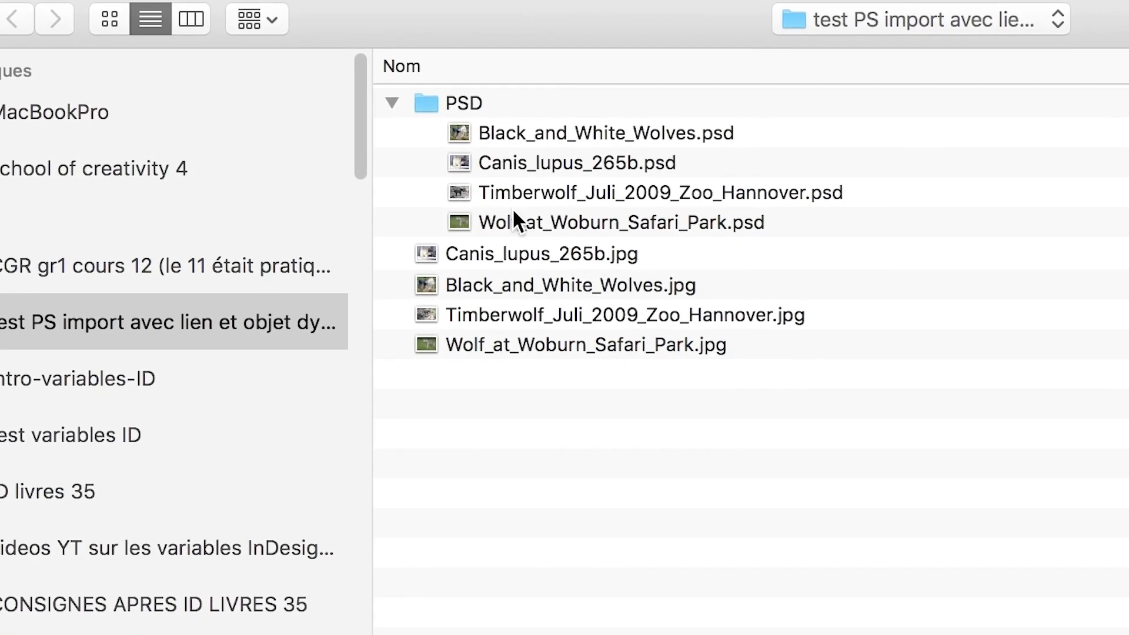
click(515, 213)
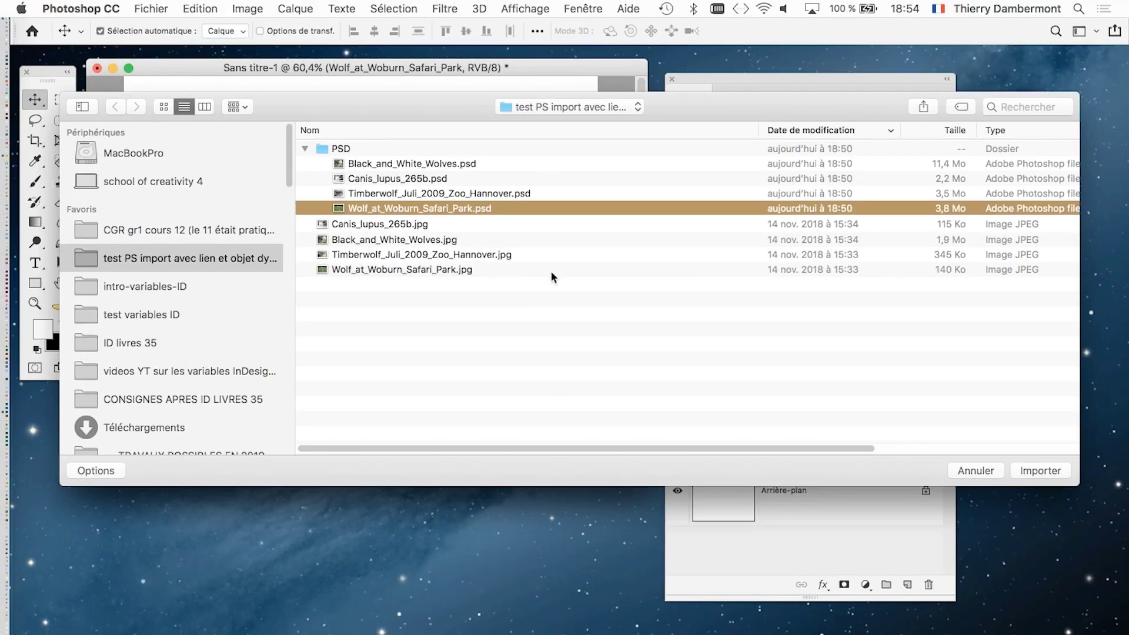
click(1030, 474)
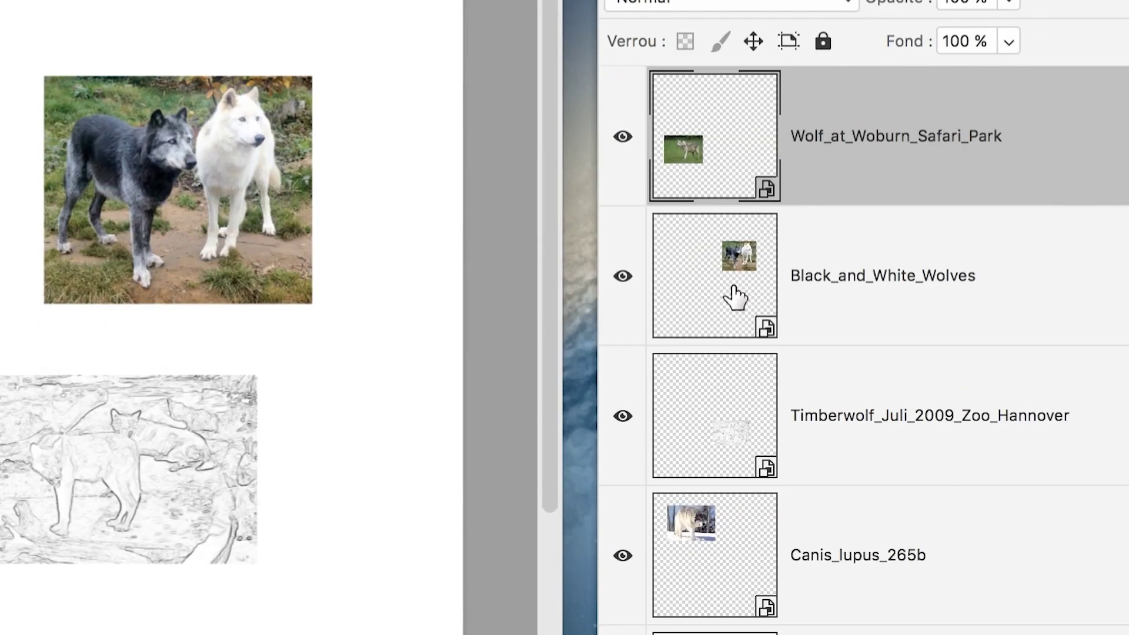
Replace the Black_and_White_Wolves layer's contents with Black_and_White_Wolves.psd
click(735, 297)
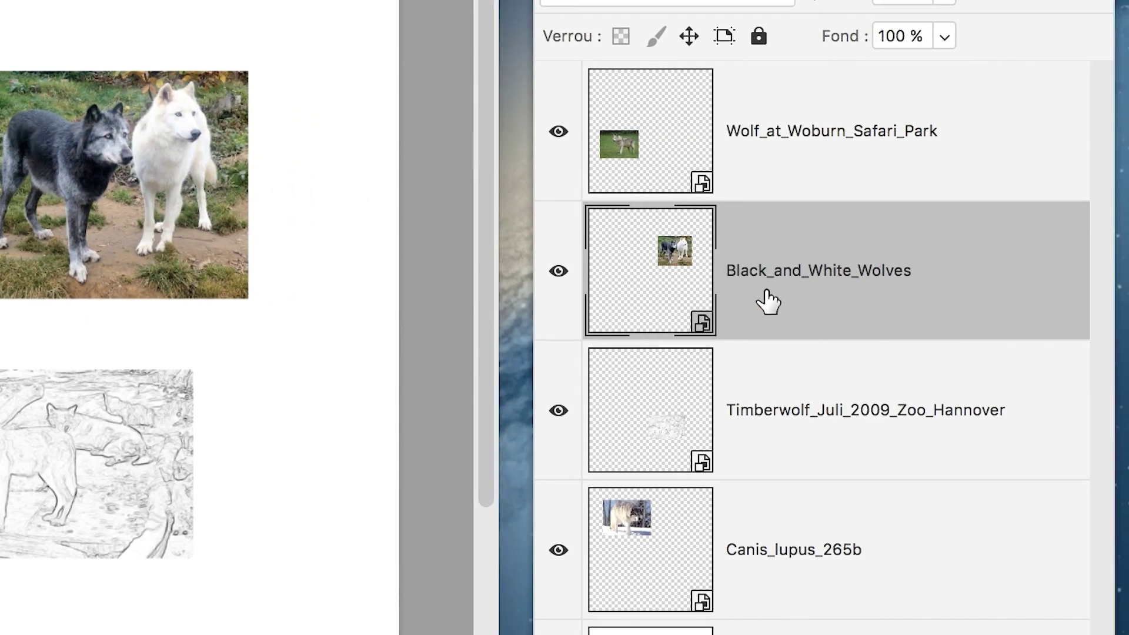
right_click(767, 294)
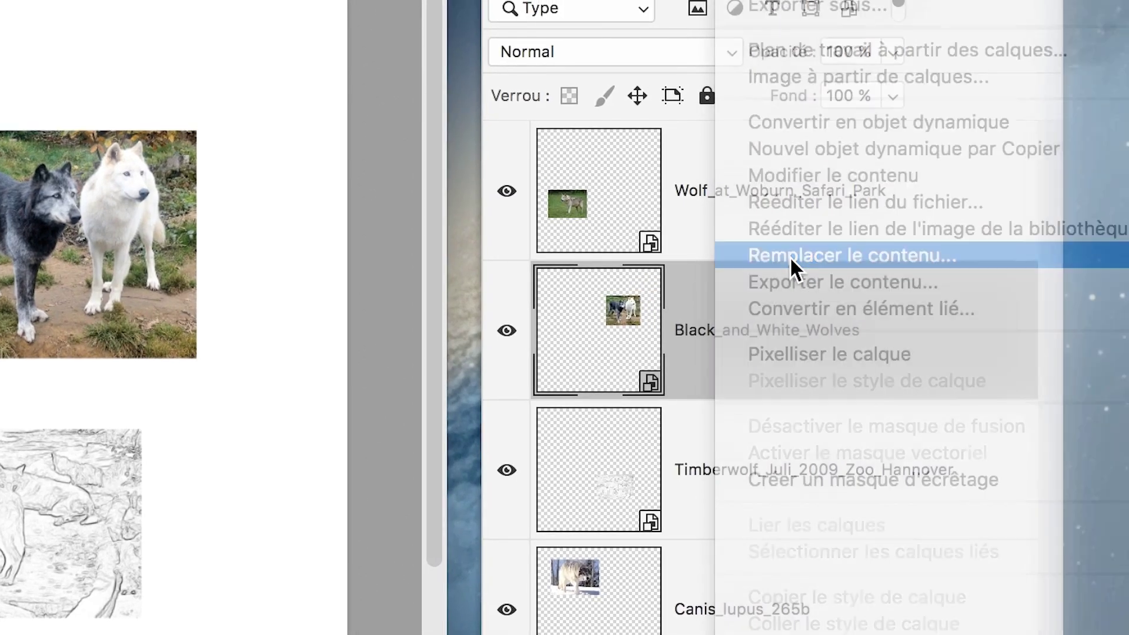
click(789, 256)
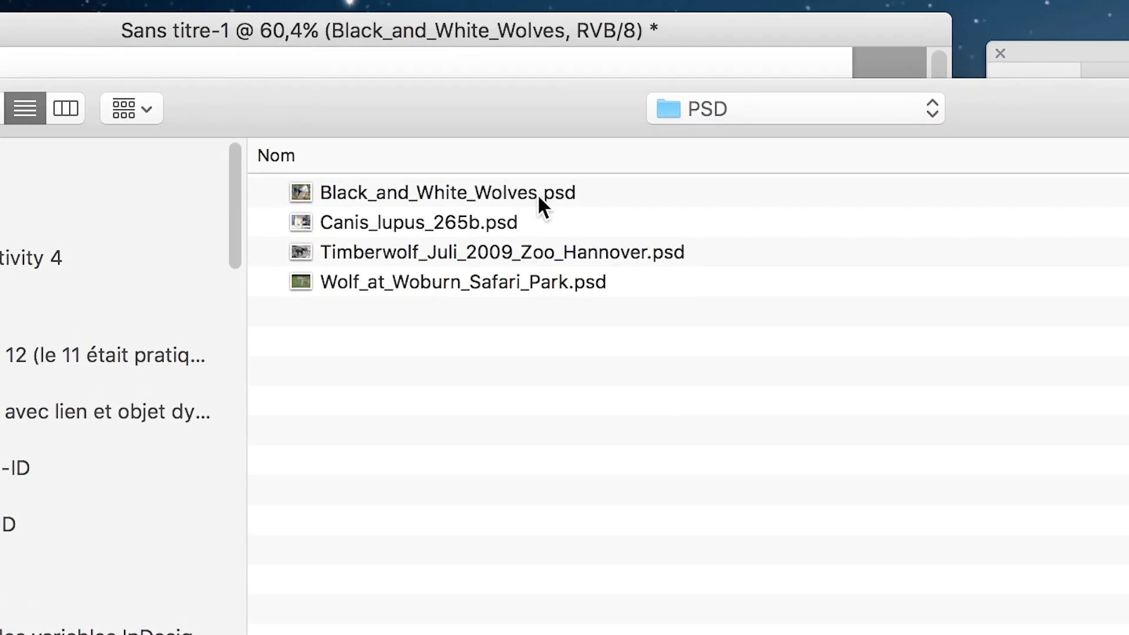
click(553, 159)
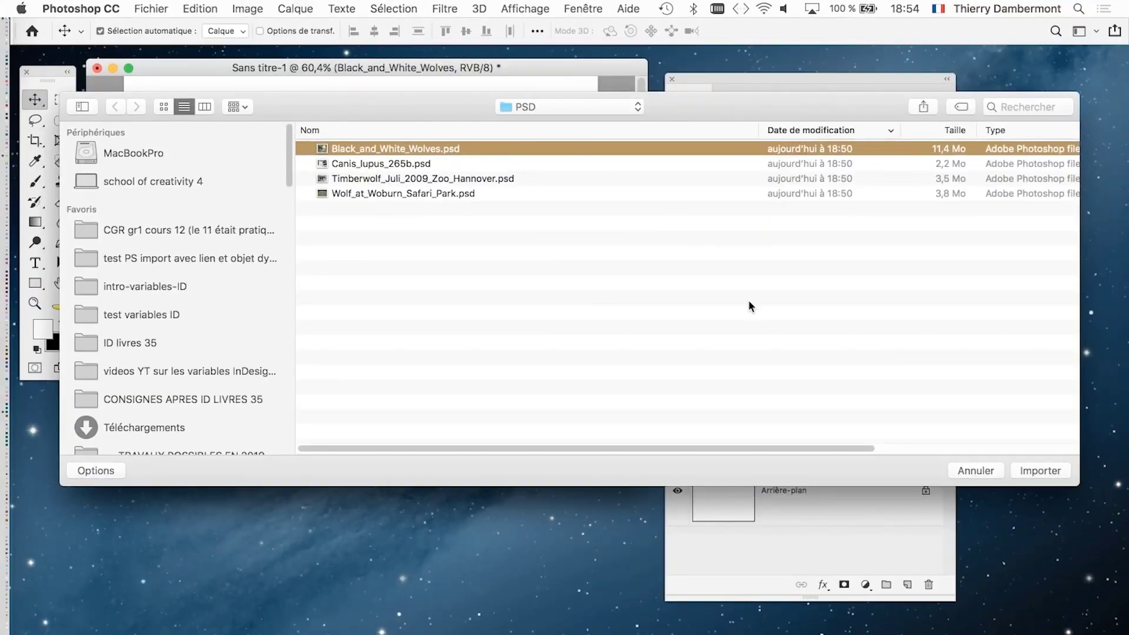
click(1026, 469)
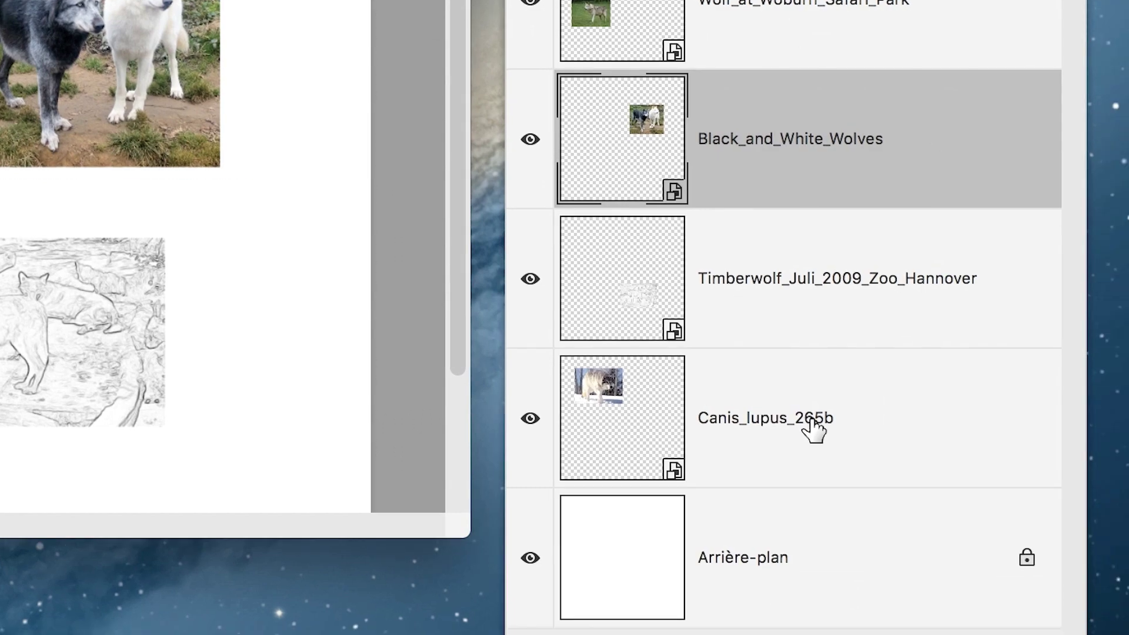
Replace the Canis_lupus_265b layer's contents with Canis_lupus_265b.psd and enlarge the Calques panel
click(813, 428)
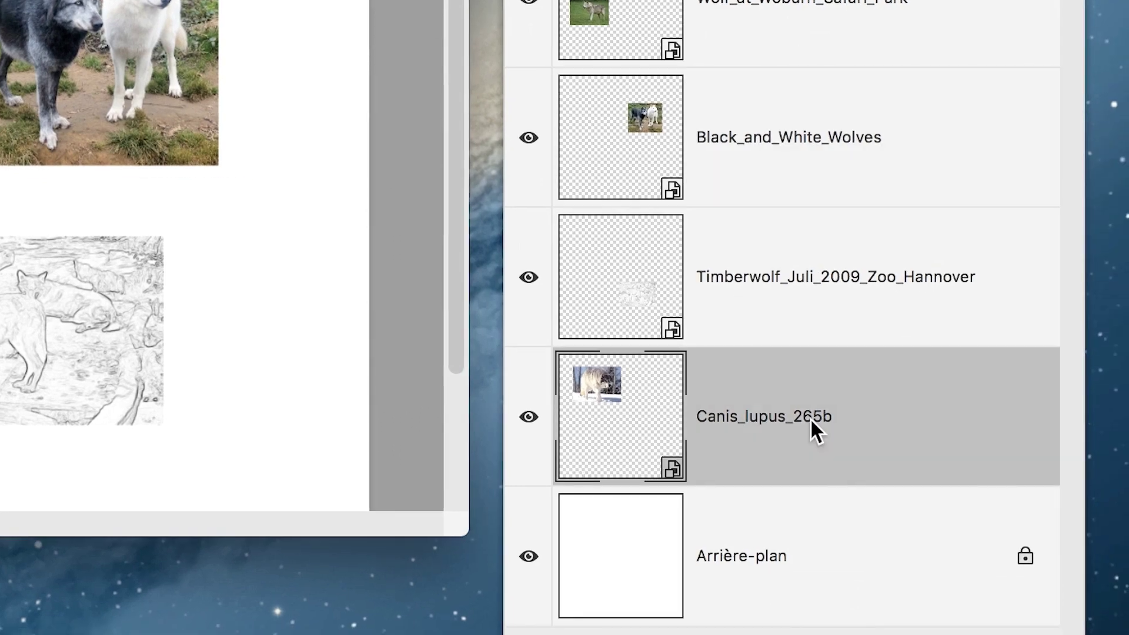
right_click(810, 418)
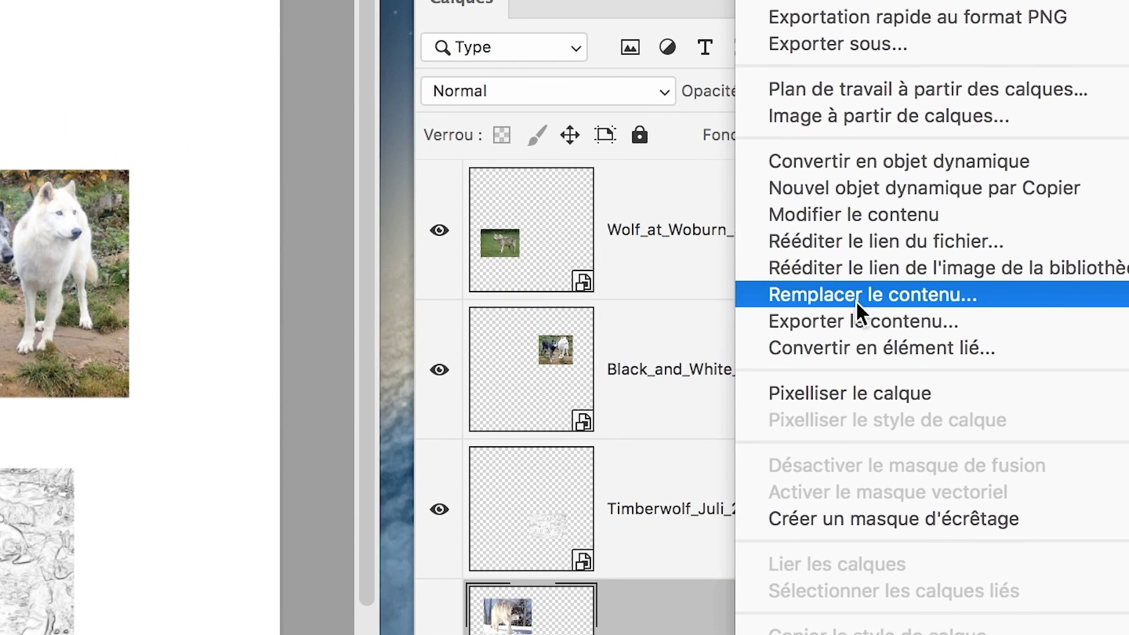
click(855, 301)
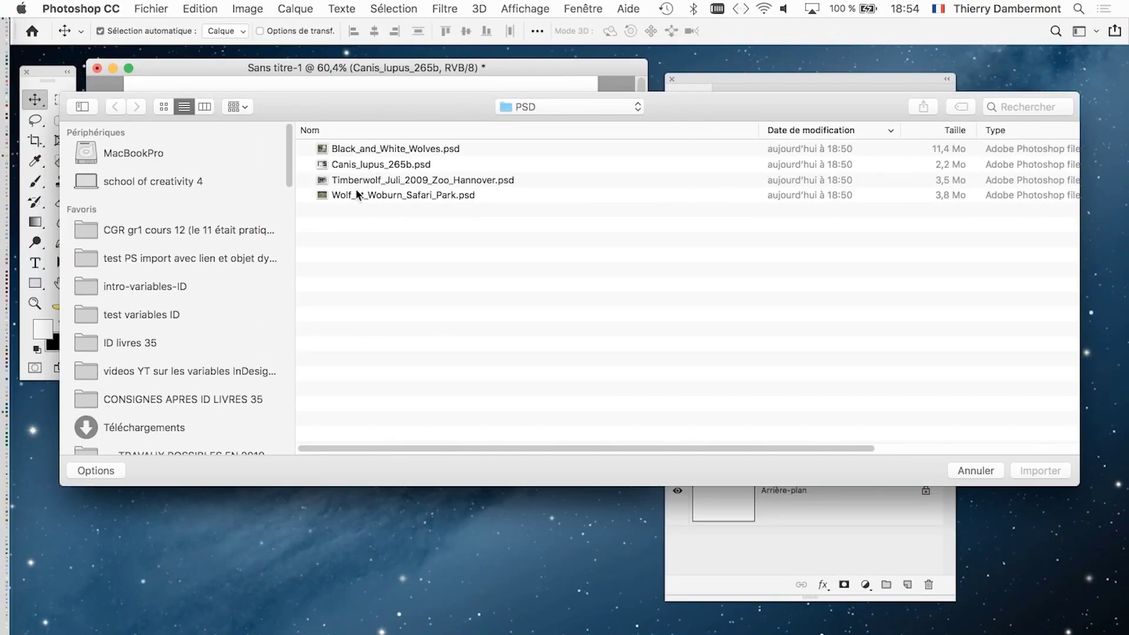
click(348, 165)
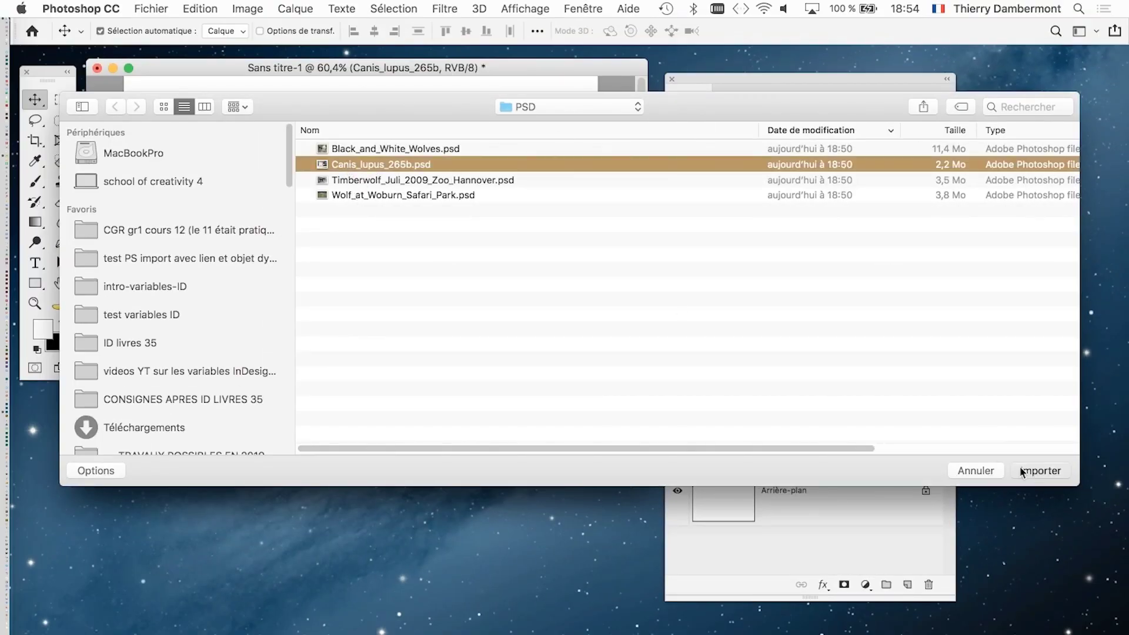
click(1039, 470)
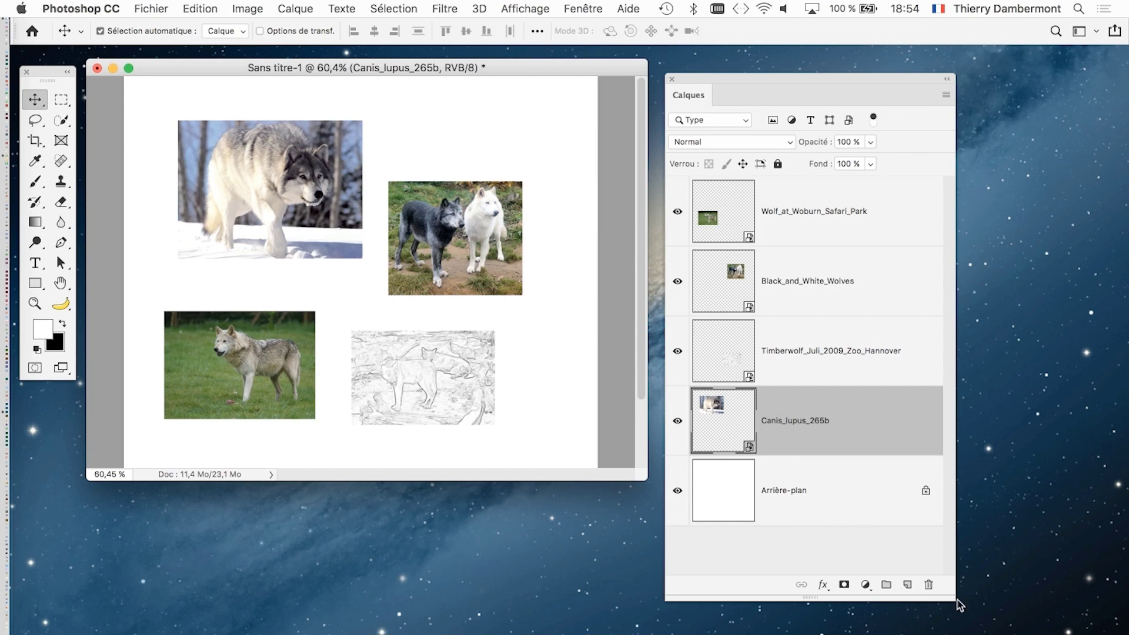
drag(951, 599, 964, 634)
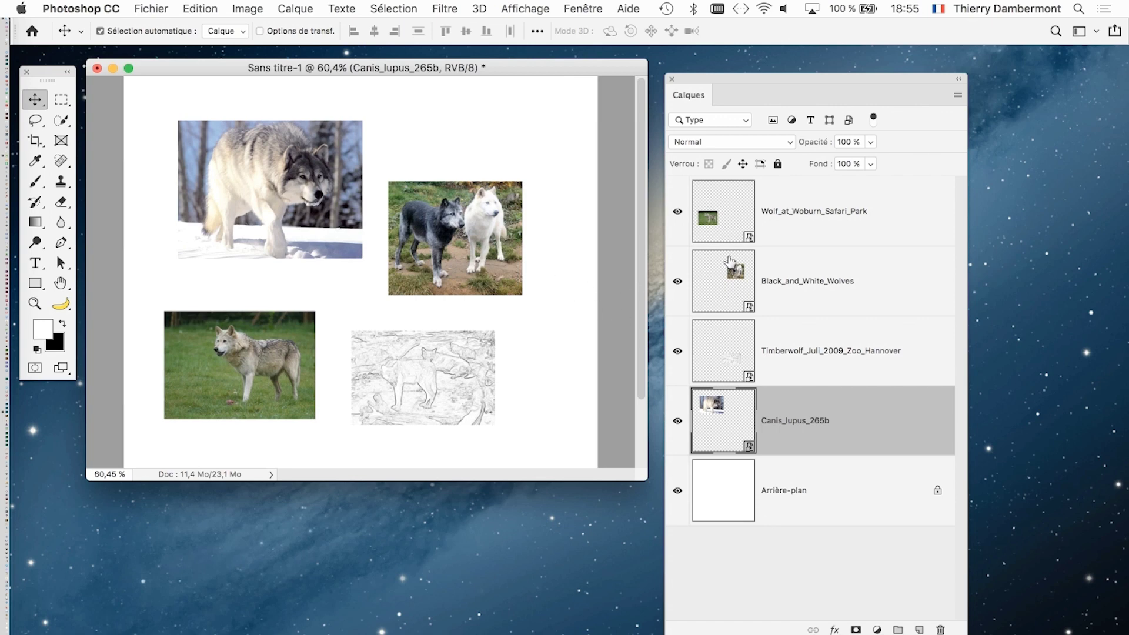
Open the Wolf_at_Woburn_Safari_Park source document and apply the pencil-sketch action
click(727, 223)
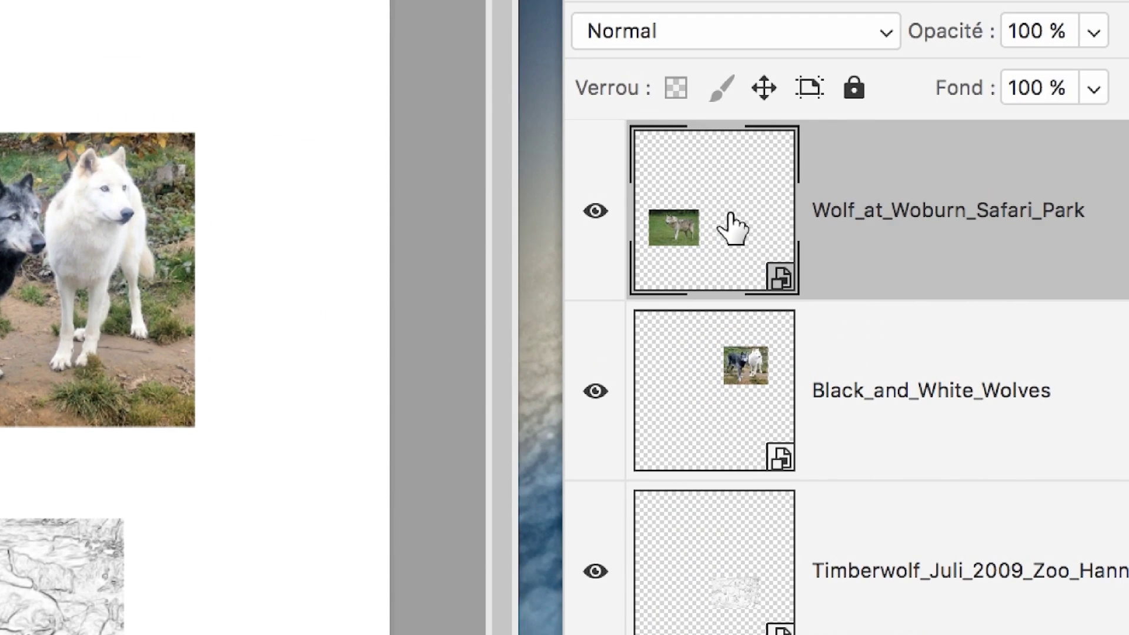
double_click(728, 226)
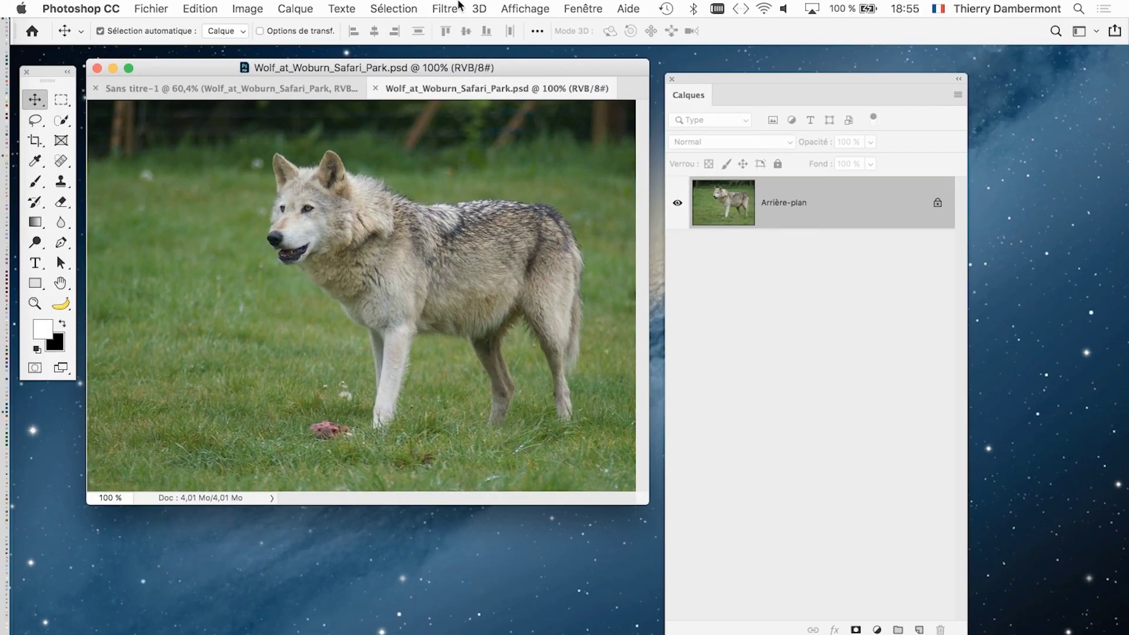
click(582, 8)
click(608, 121)
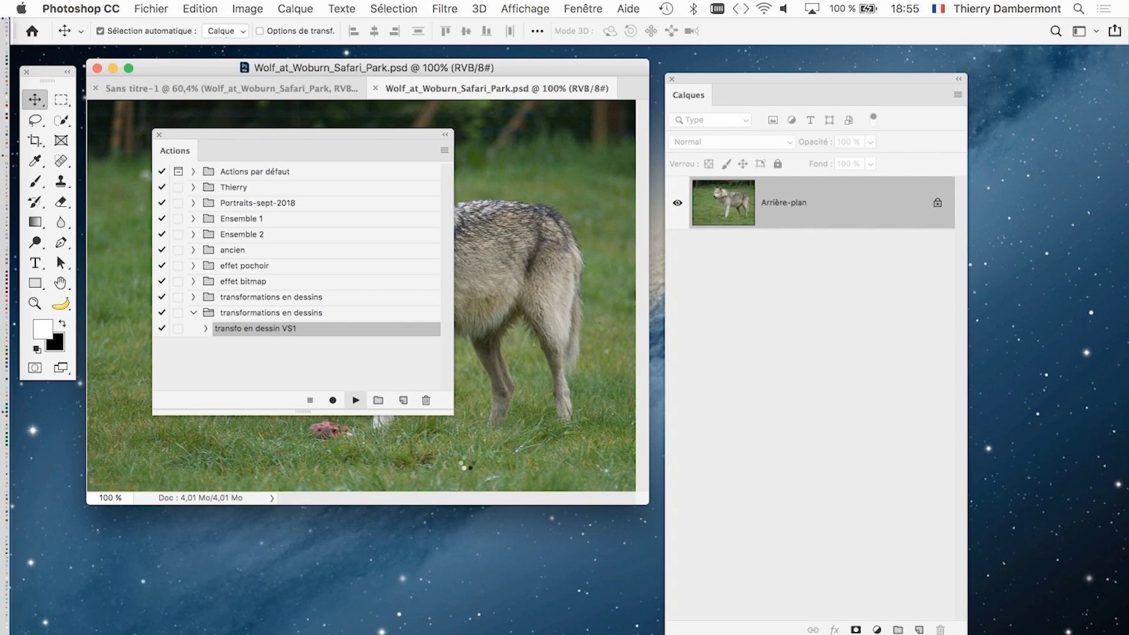
click(159, 134)
Save the sketched wolf source with maximum compatibility, close it, and move the Calques panel
click(151, 8)
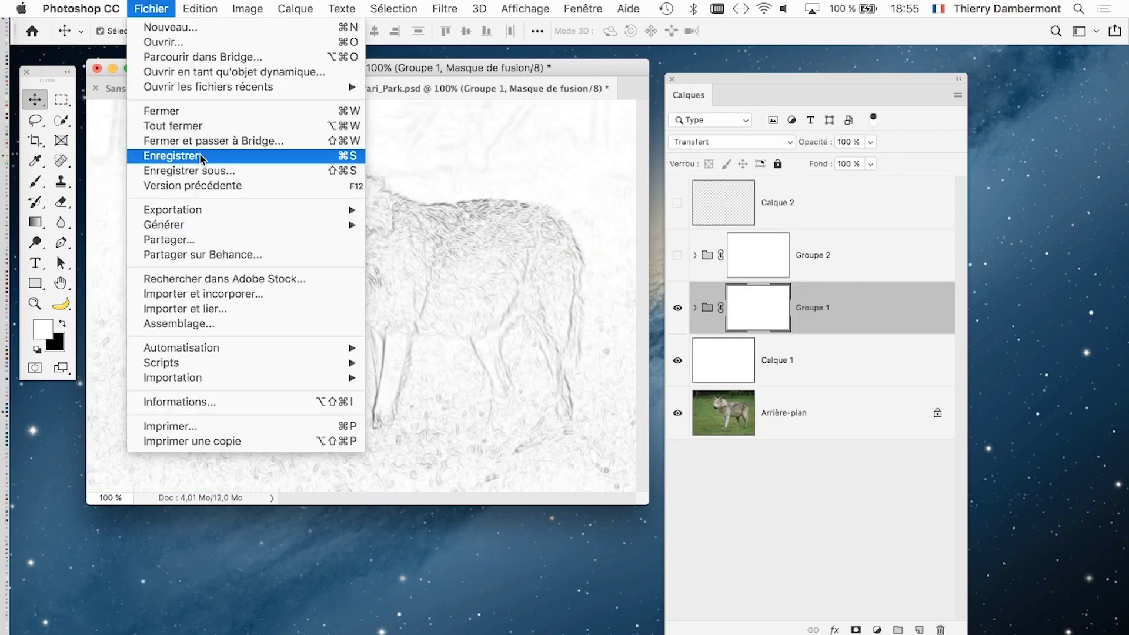
click(176, 155)
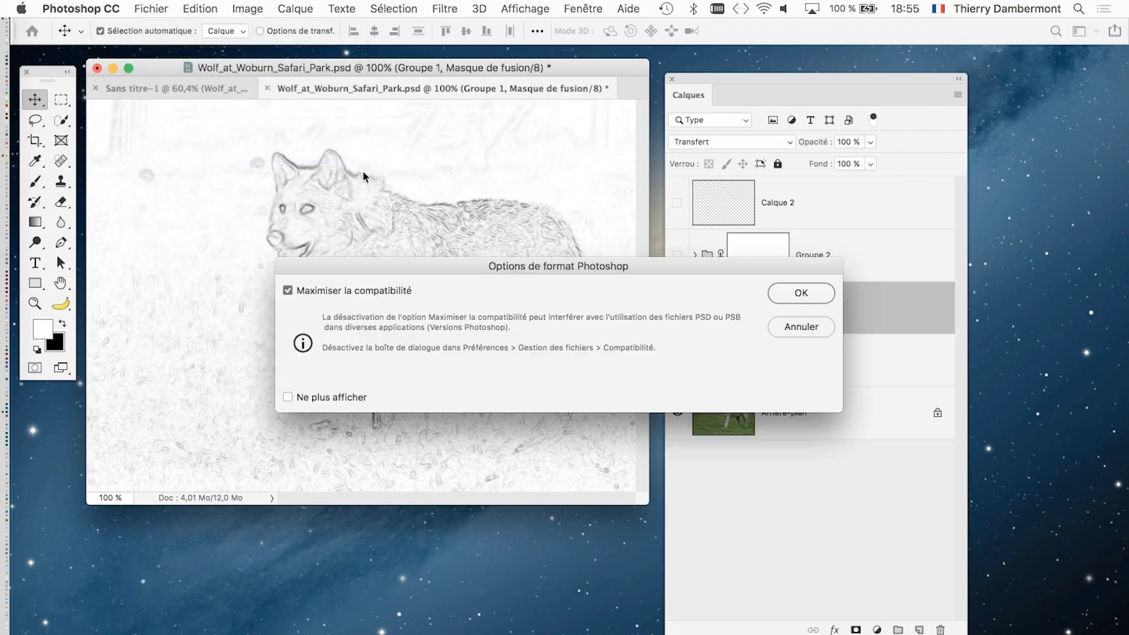
click(829, 294)
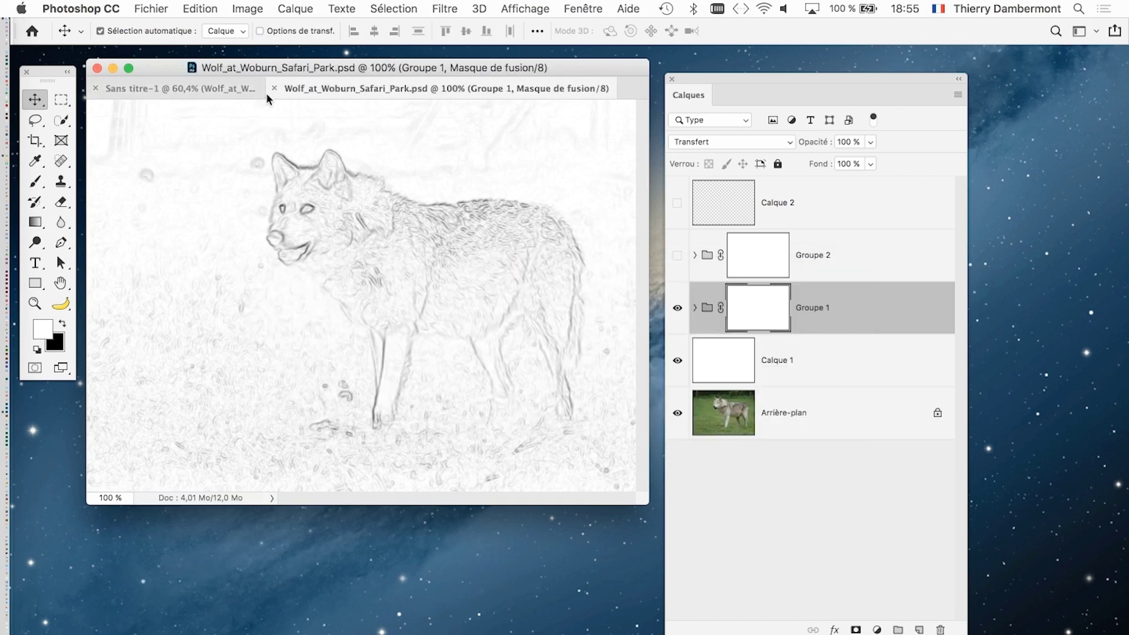
click(273, 88)
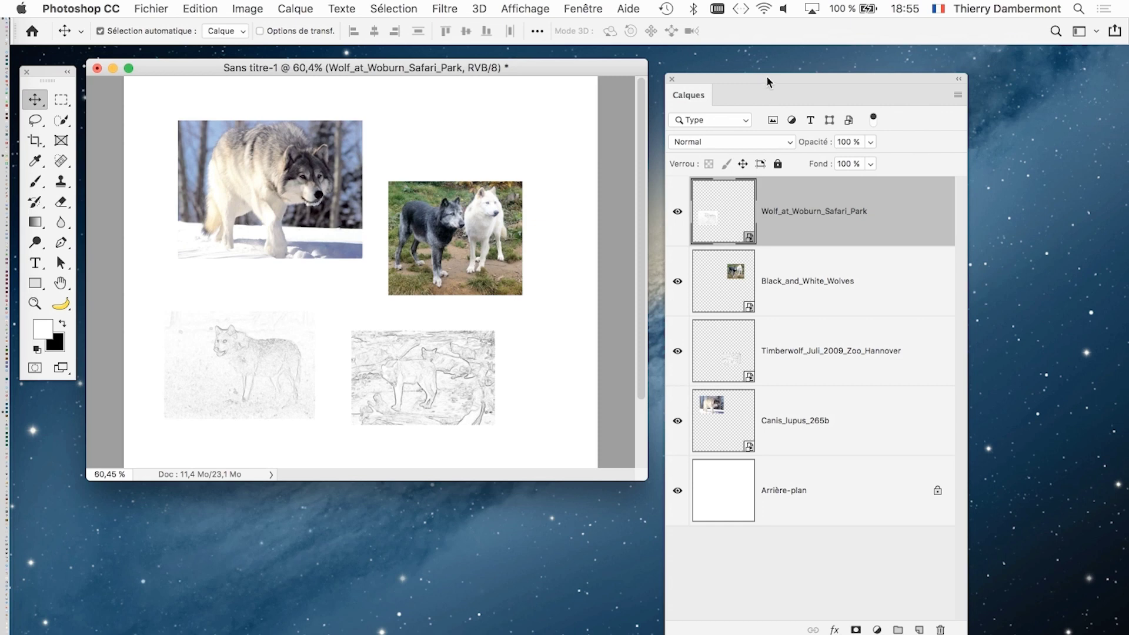
drag(767, 77, 856, 74)
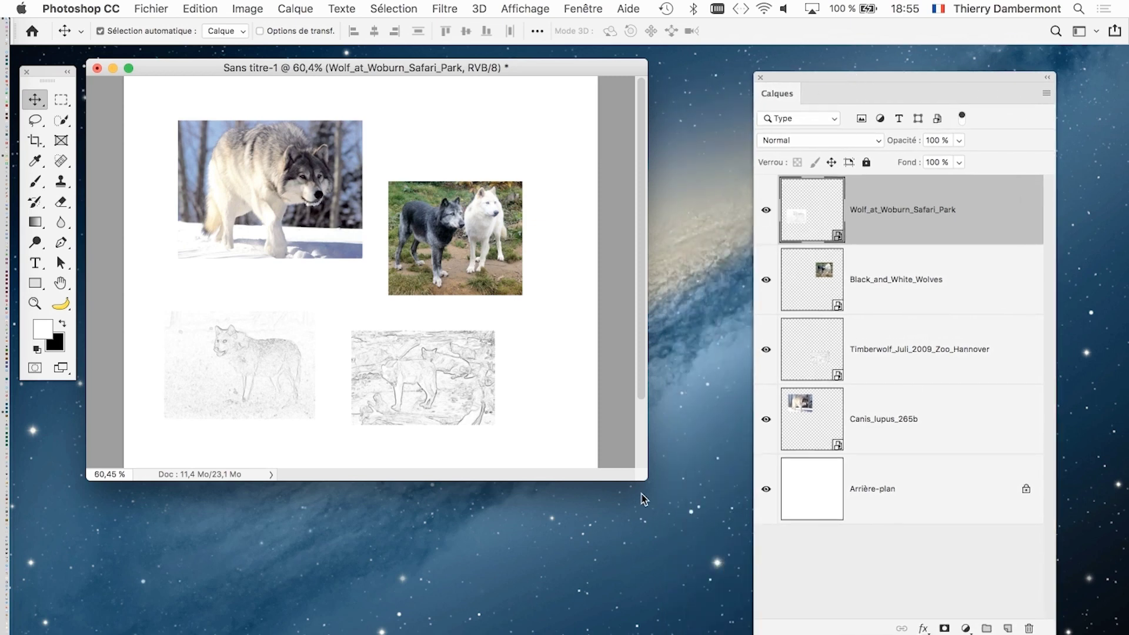
Enlarge the collage window to view the two sketched and two colour wolves
drag(647, 480, 735, 634)
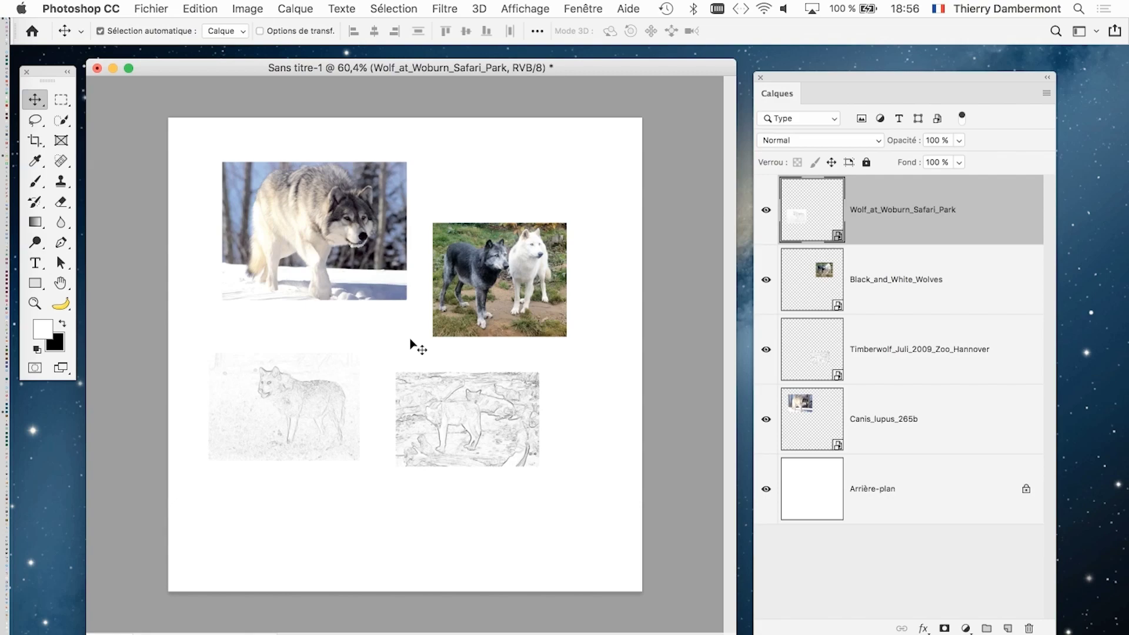
Save the collage as Sans titre-1.psd in the PSD folder, accepting the compatibility options
click(151, 8)
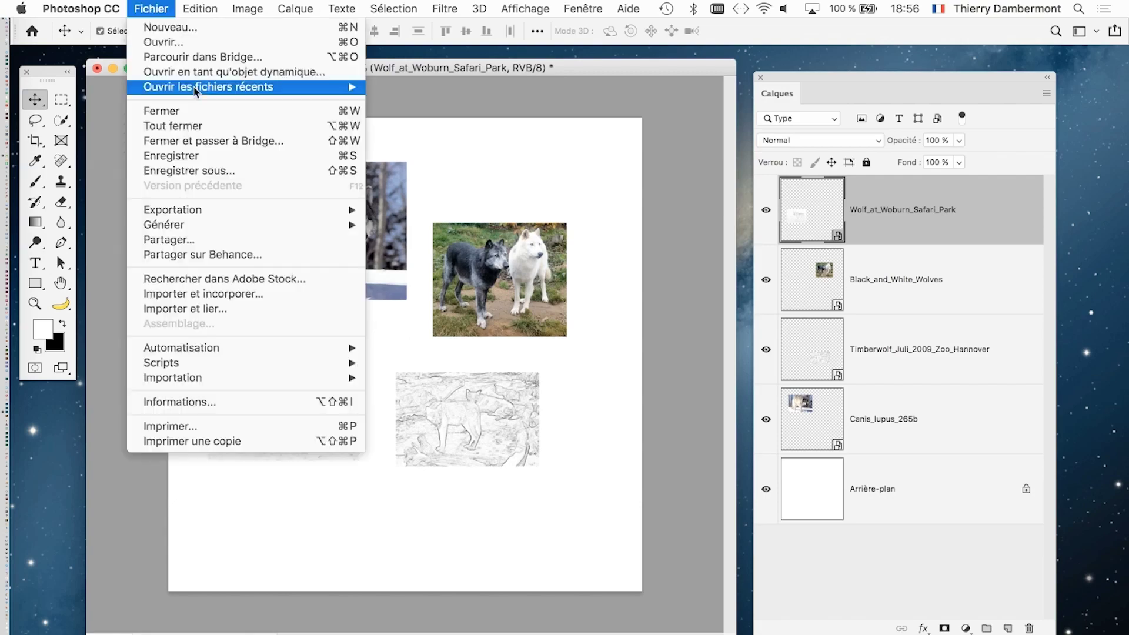
click(228, 172)
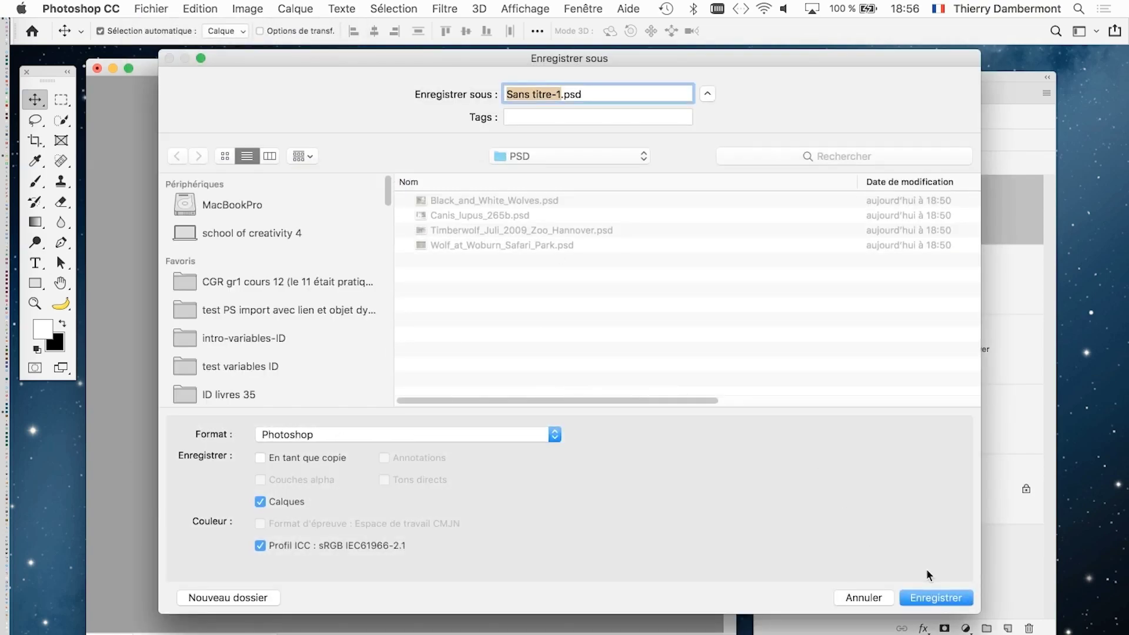
click(948, 604)
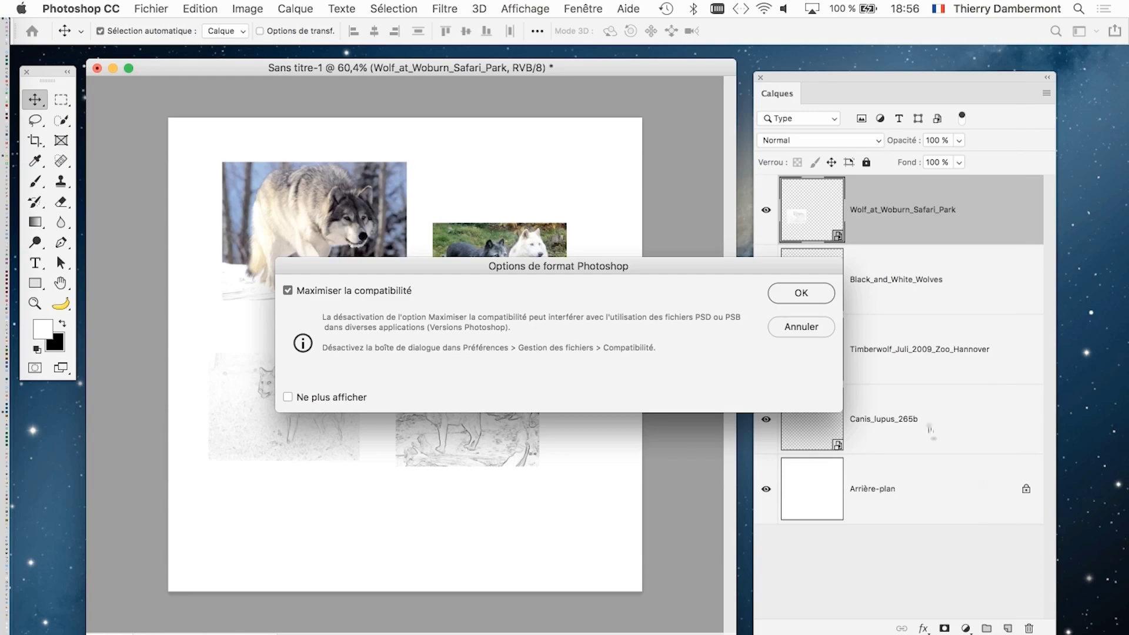
click(818, 293)
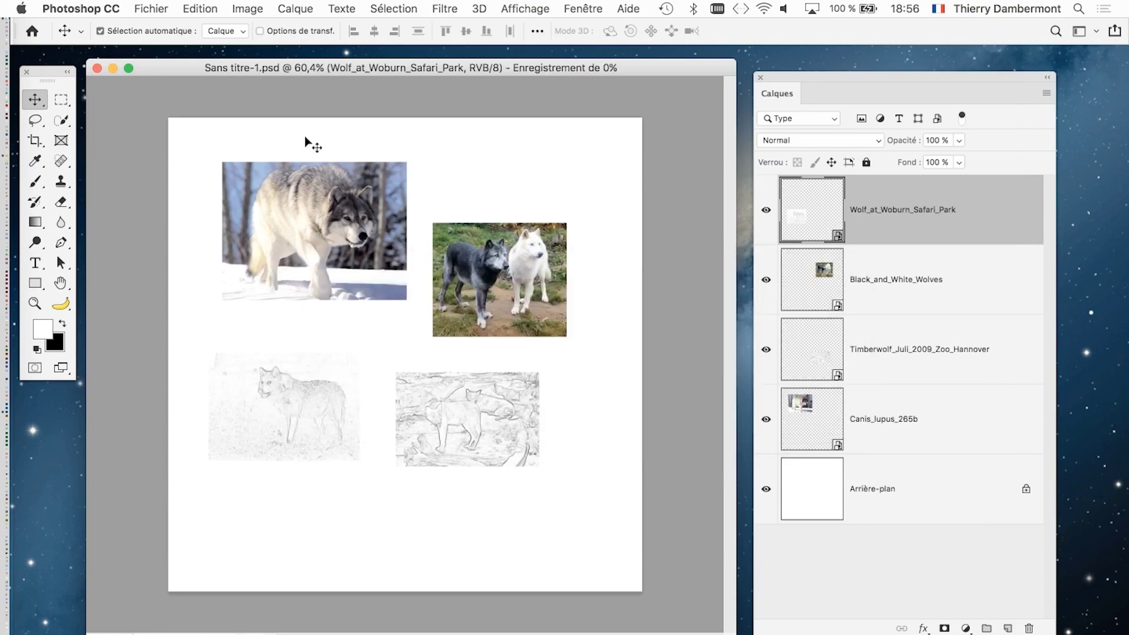
Open the Black_and_White_Wolves source and run the 'transfo en dessin VS1' sketch action
double_click(826, 289)
click(583, 8)
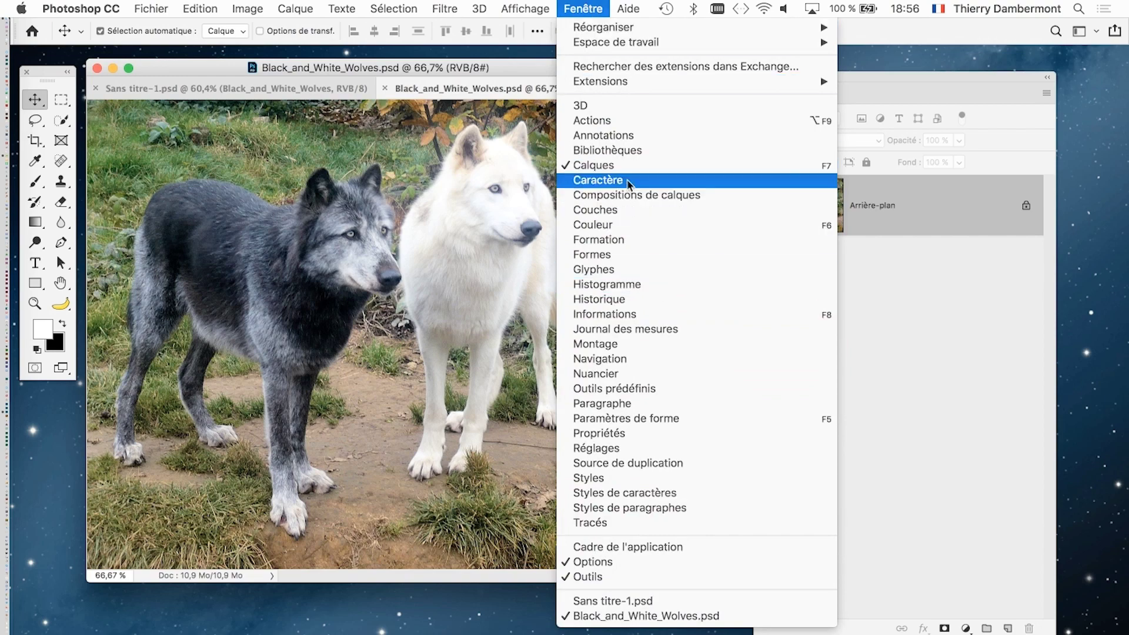
click(628, 126)
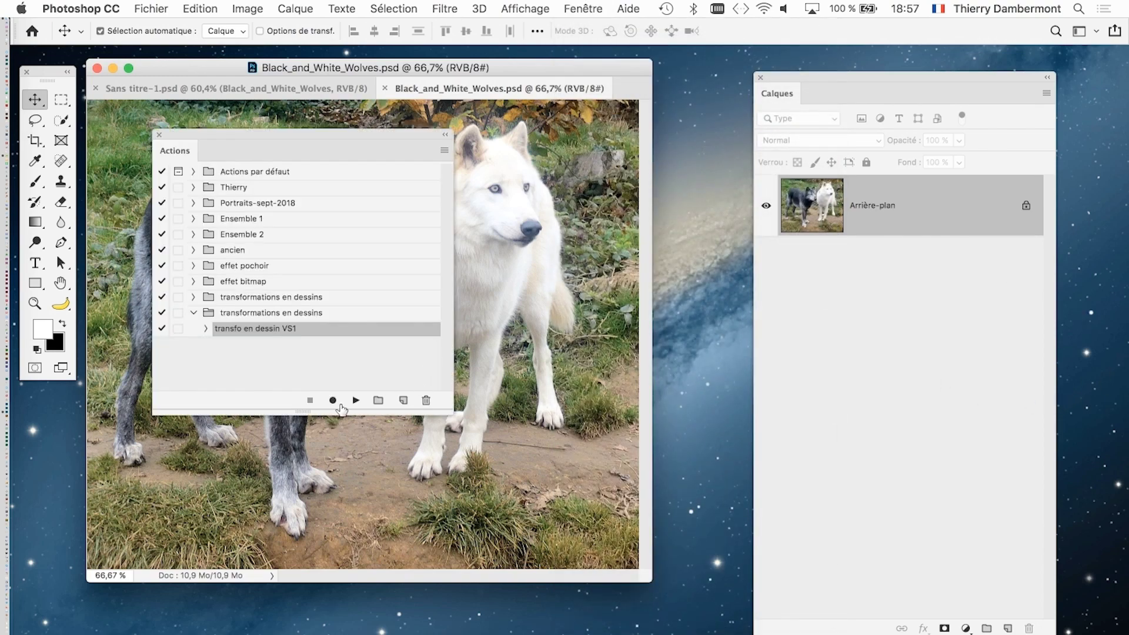
click(355, 400)
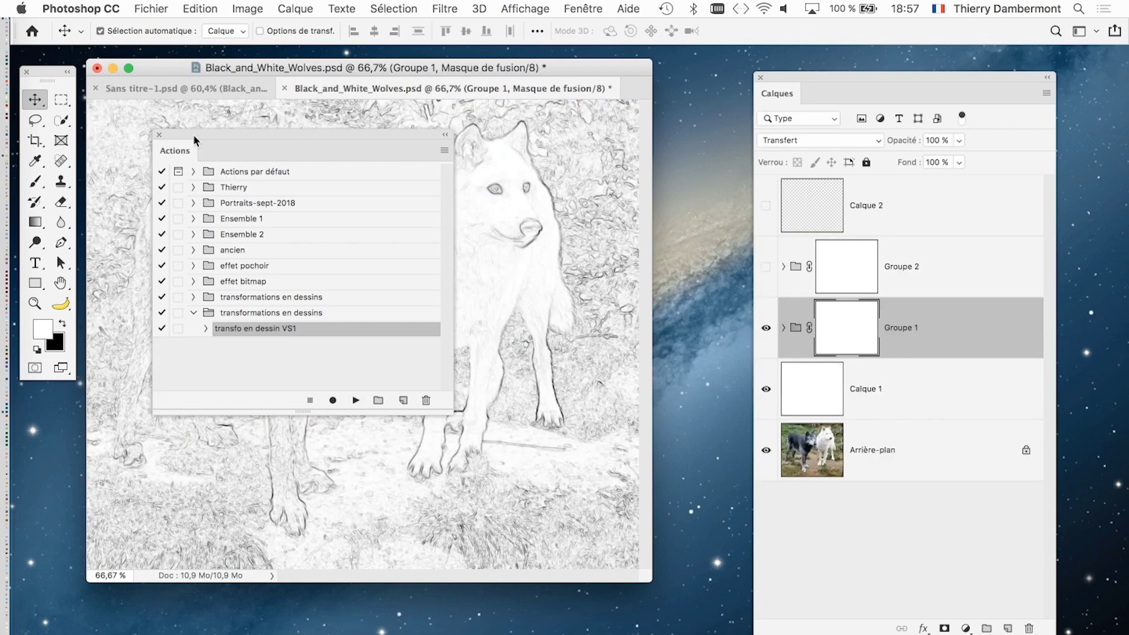
click(159, 135)
Save the sketched Black_and_White_Wolves source and close its document
click(151, 8)
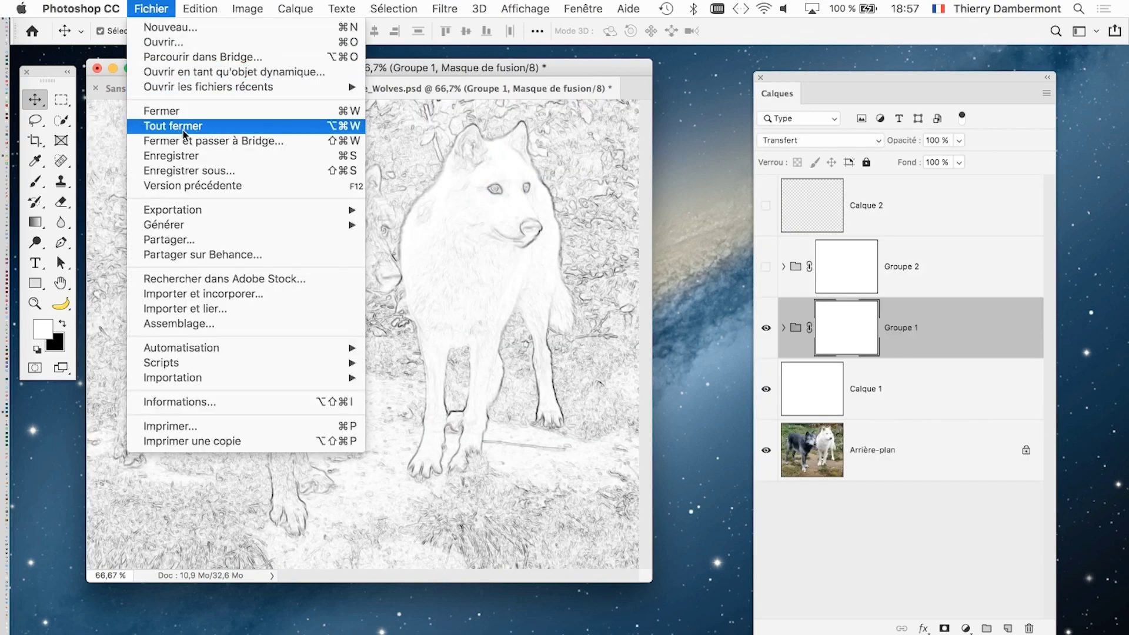
click(195, 156)
click(791, 294)
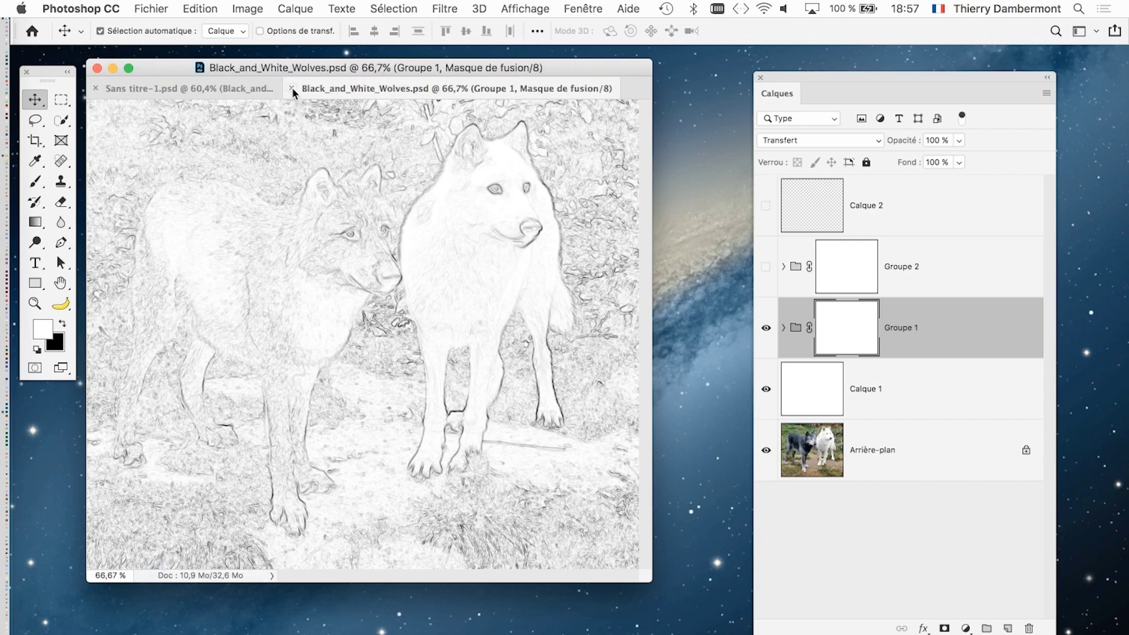
click(292, 87)
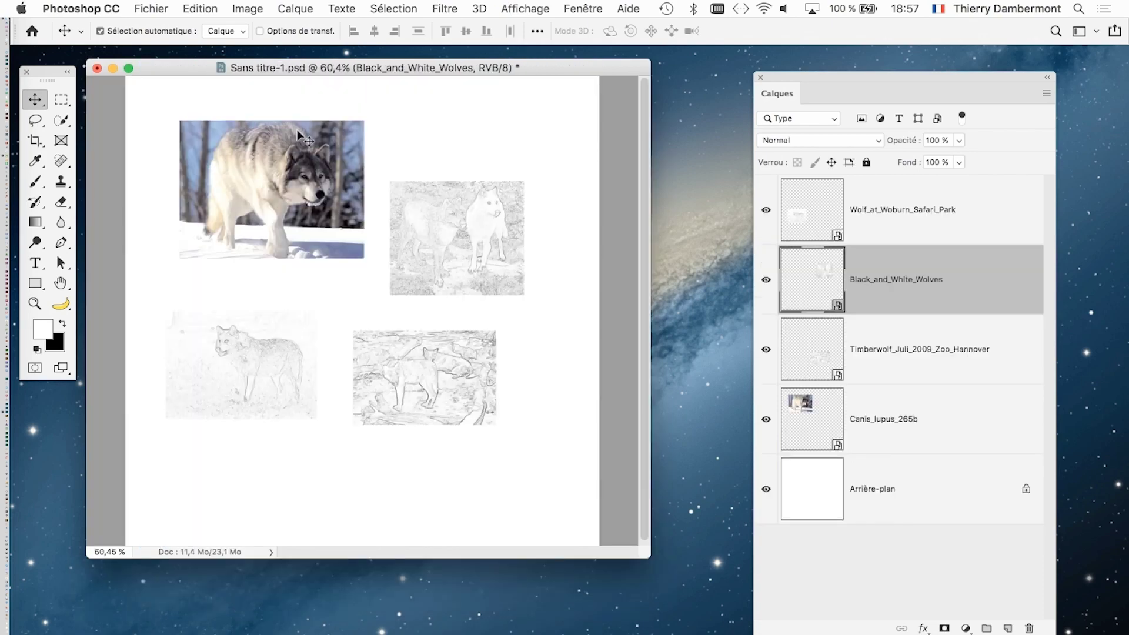
Open the Canis_lupus_265b source and run the 'transfo en dessin VS1' sketch action
double_click(820, 425)
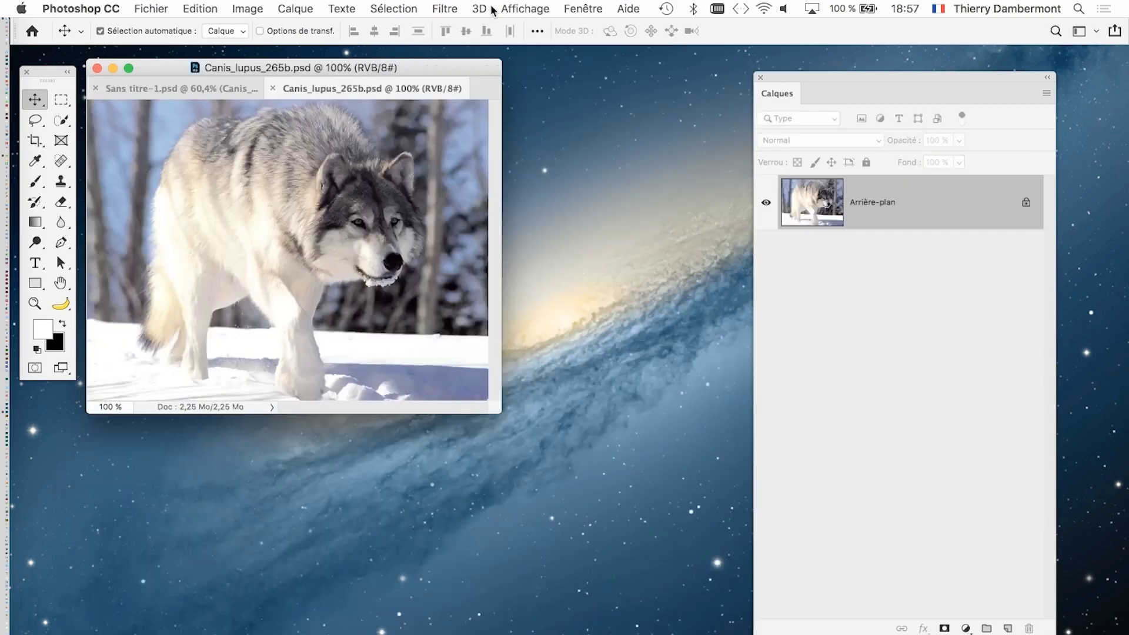
click(582, 8)
click(841, 327)
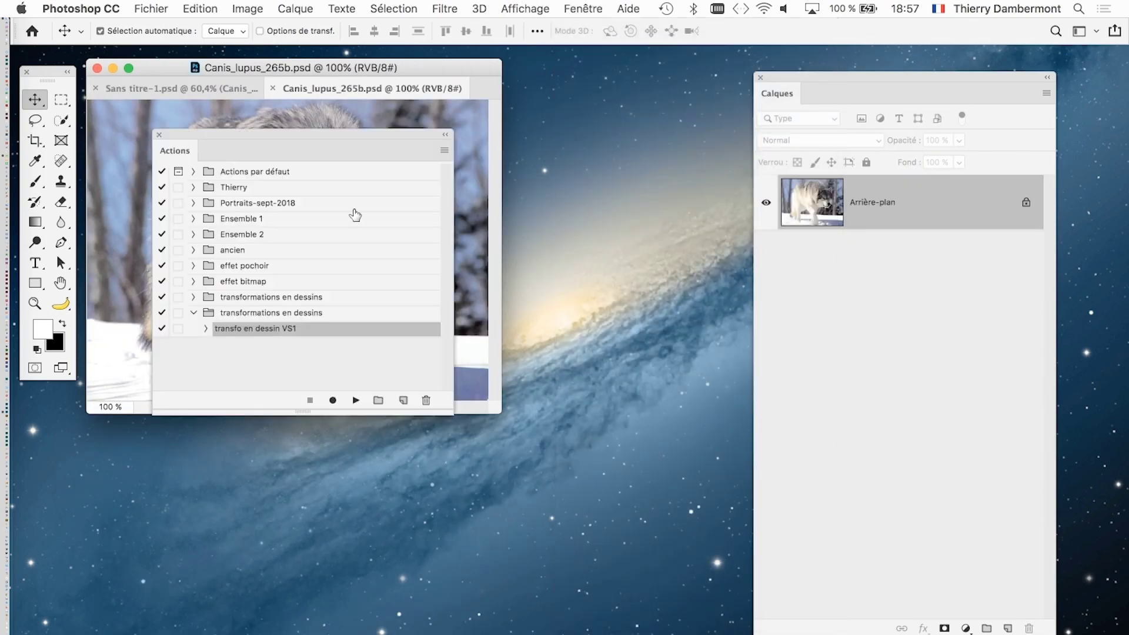
click(356, 400)
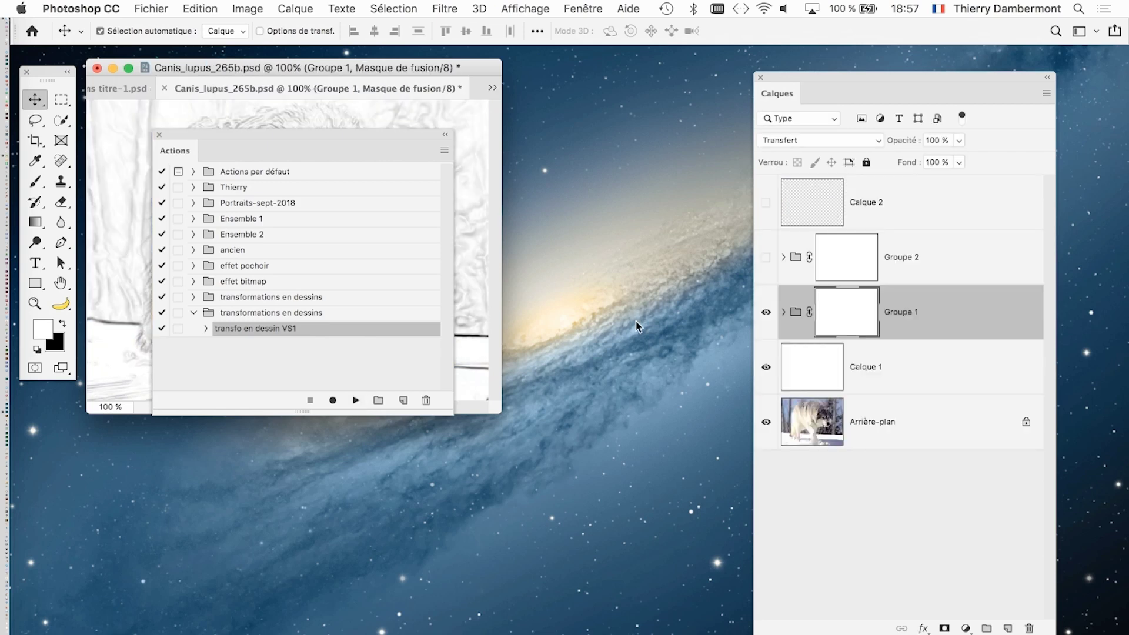
click(159, 134)
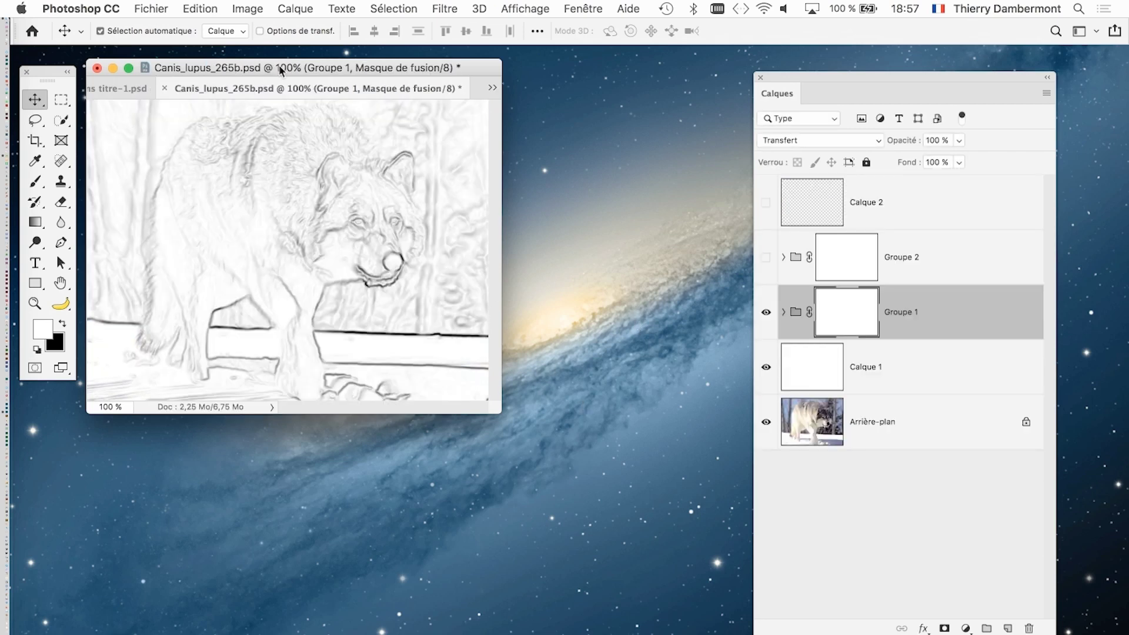
Save the sketched Canis_lupus_265b source and close its document
click(107, 8)
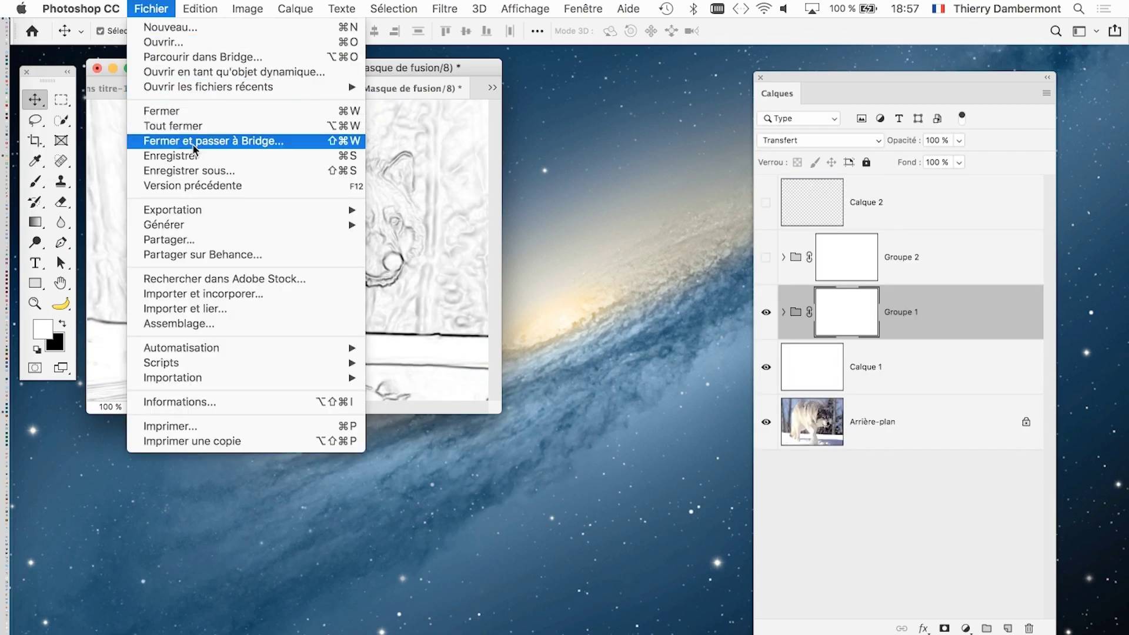
click(197, 156)
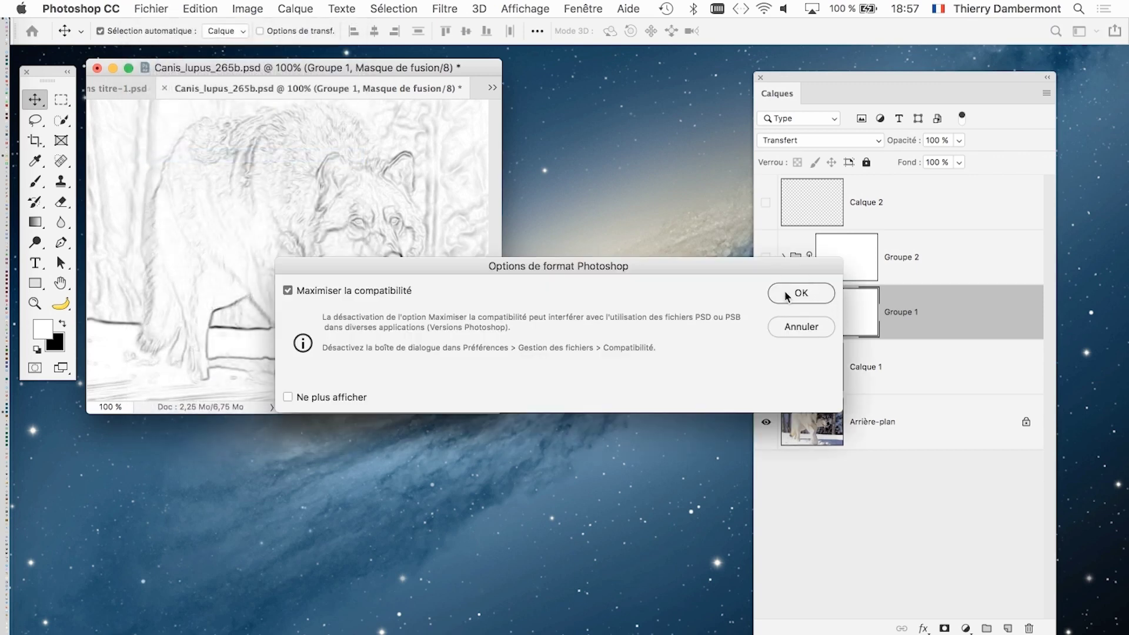
click(828, 292)
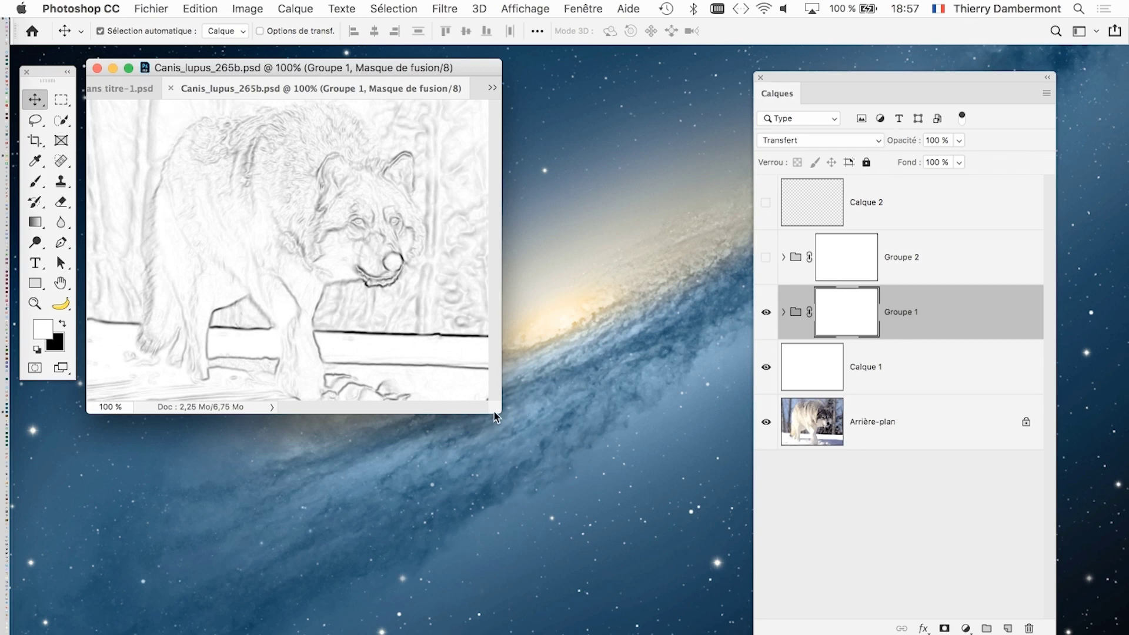
drag(500, 413, 646, 522)
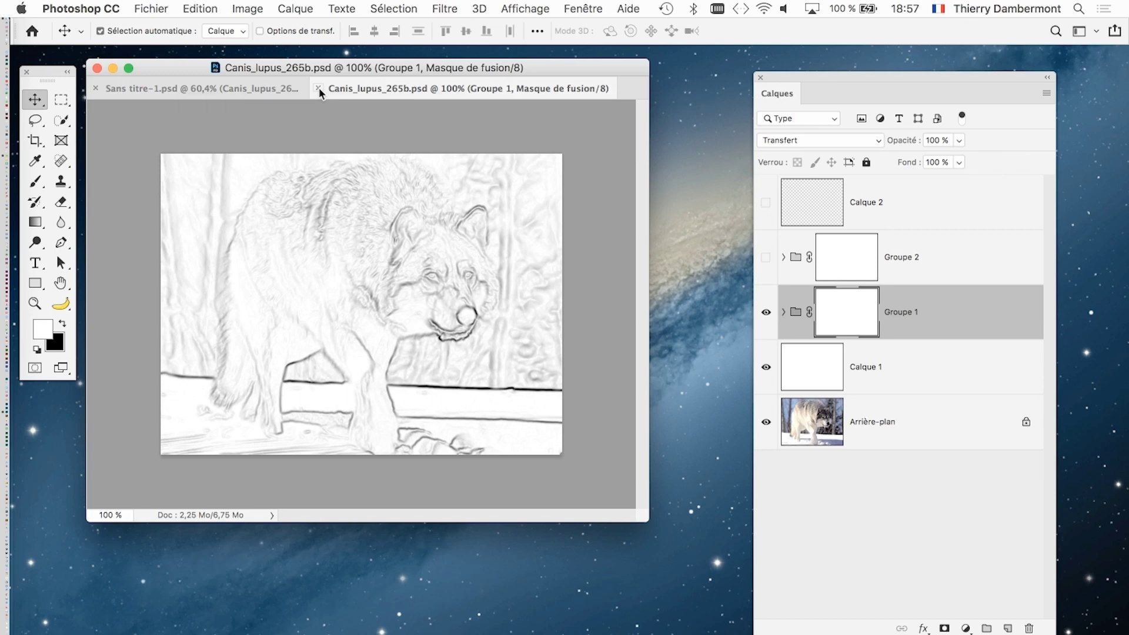
click(319, 89)
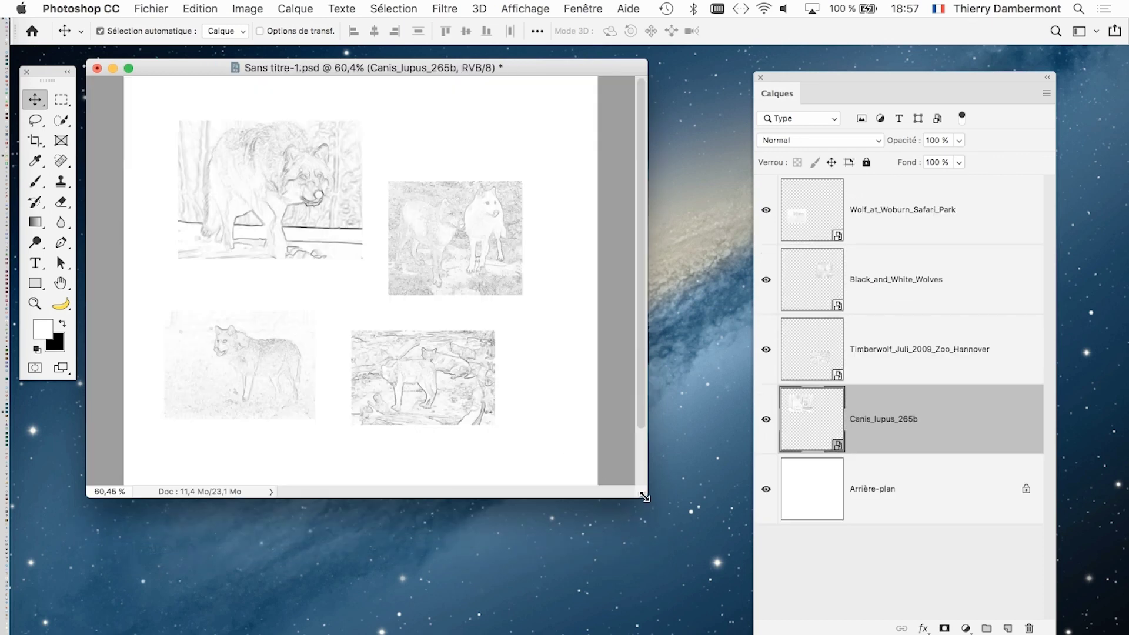
Show the all-sketch collage in full-screen mode, recentred and zoomed for inspection
drag(646, 496, 675, 634)
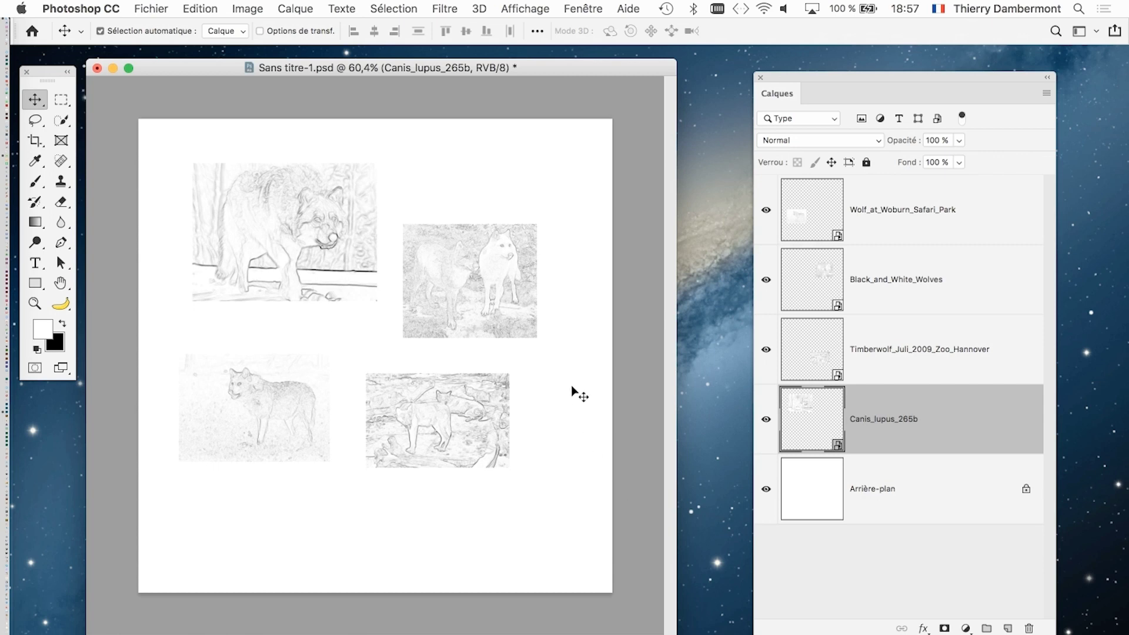
key(f)
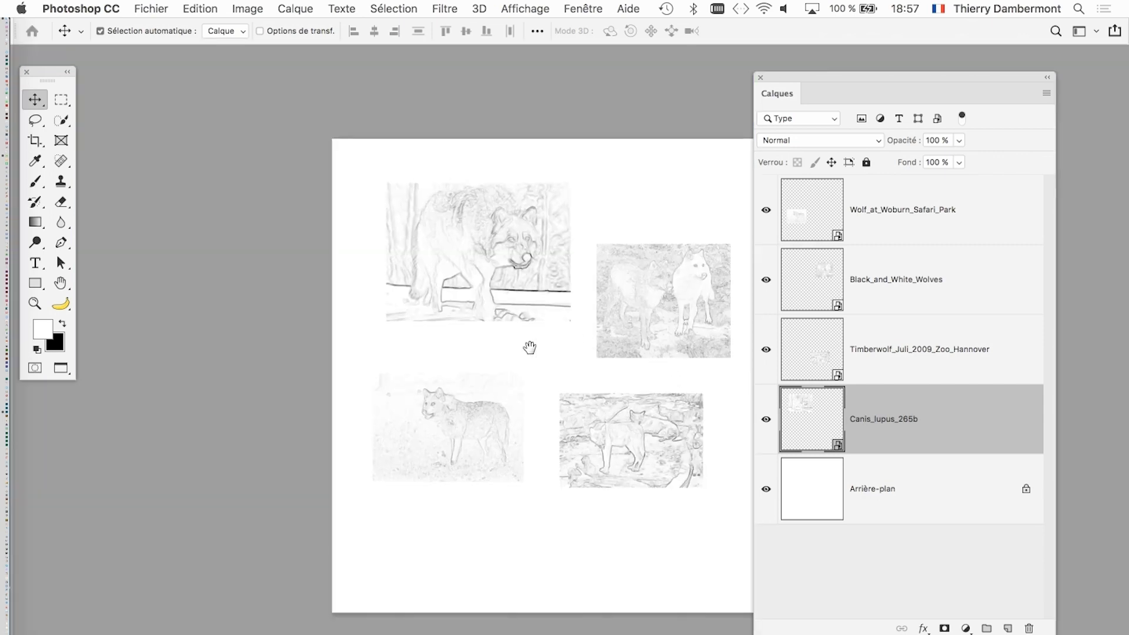
mouse_move(529, 348)
mouse_down()
mouse_move(340, 345)
mouse_move(439, 327)
mouse_up()
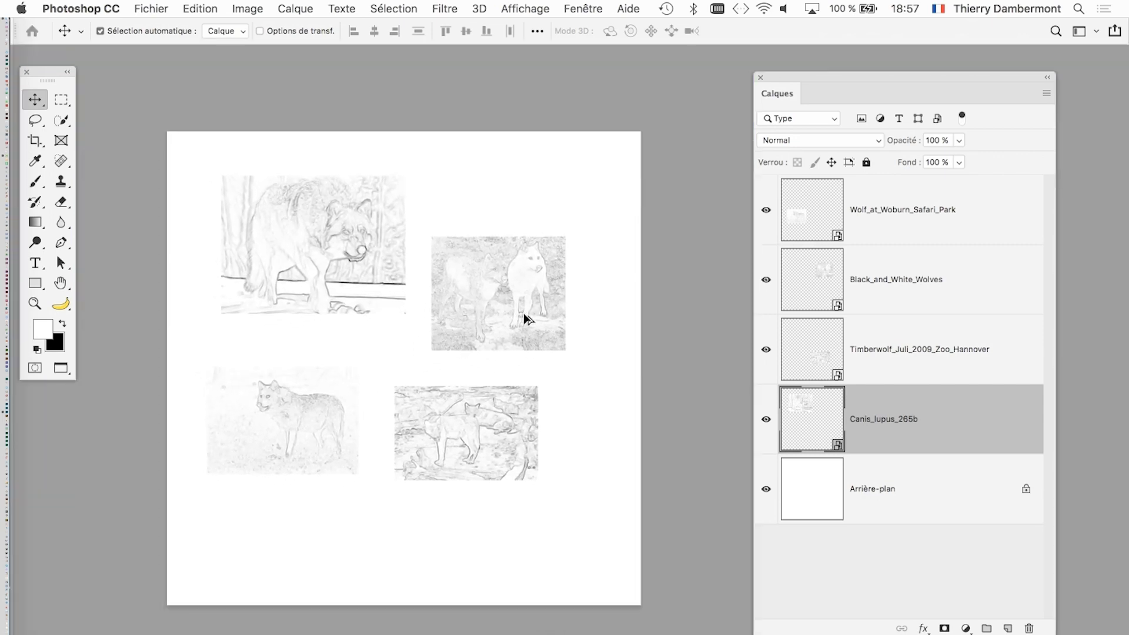
scroll(524, 313, up, 1)
scroll(523, 312, up, 1)
scroll(523, 317, up, 1)
scroll(522, 317, up, 1)
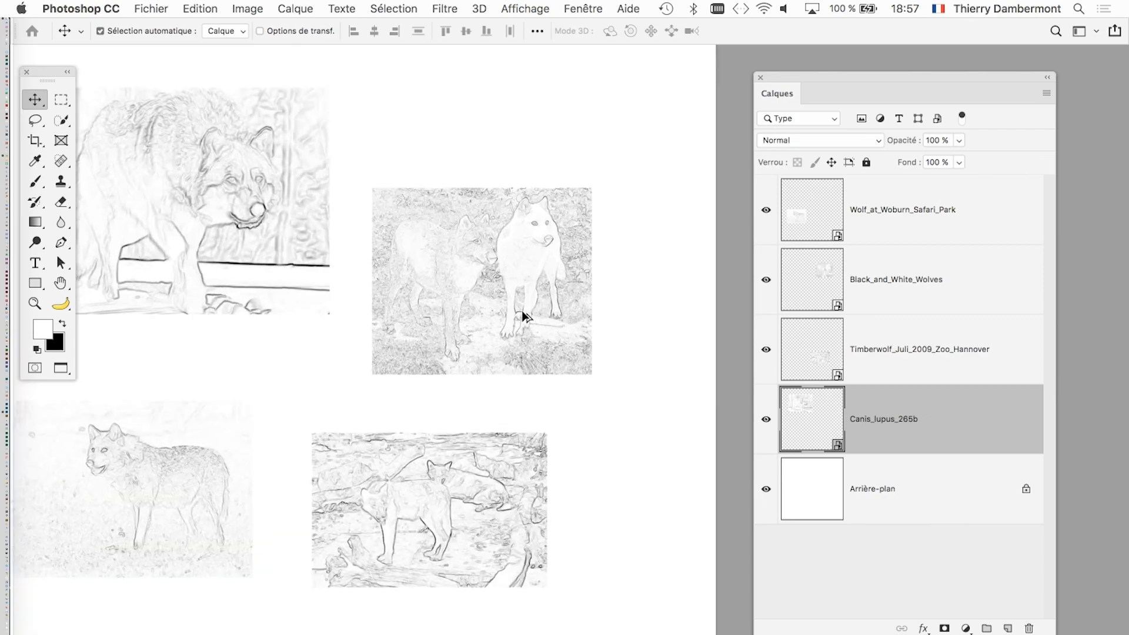
scroll(523, 316, up, 1)
scroll(522, 317, up, 1)
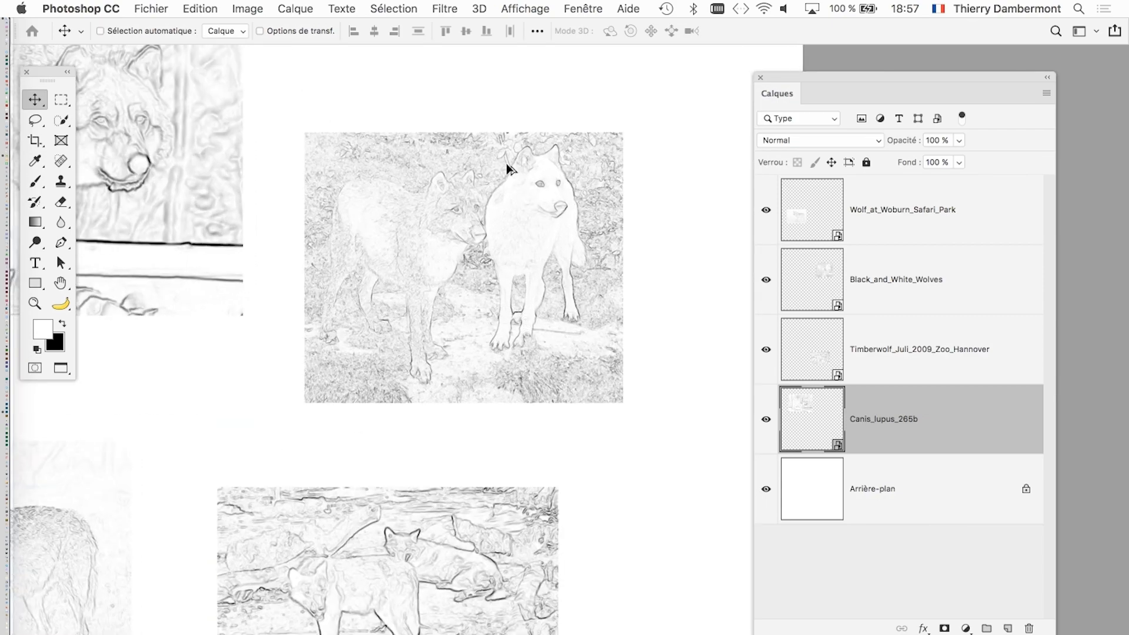
scroll(511, 171, up, 2)
scroll(500, 206, up, 1)
scroll(498, 208, up, 1)
scroll(498, 208, up, 1)
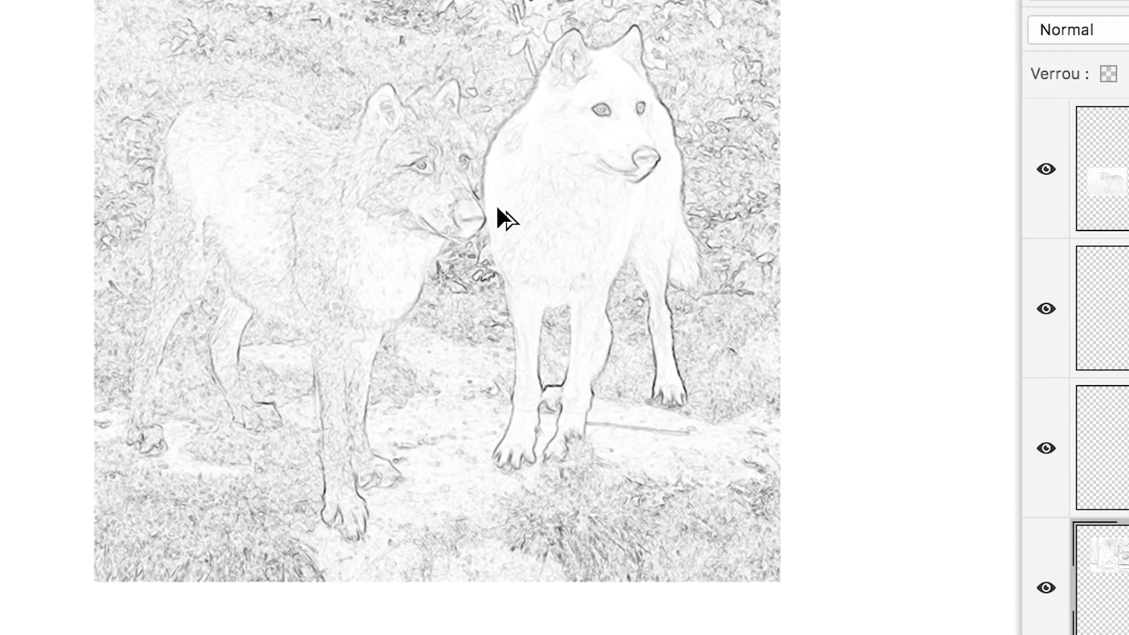
scroll(498, 209, up, 1)
scroll(498, 207, up, 1)
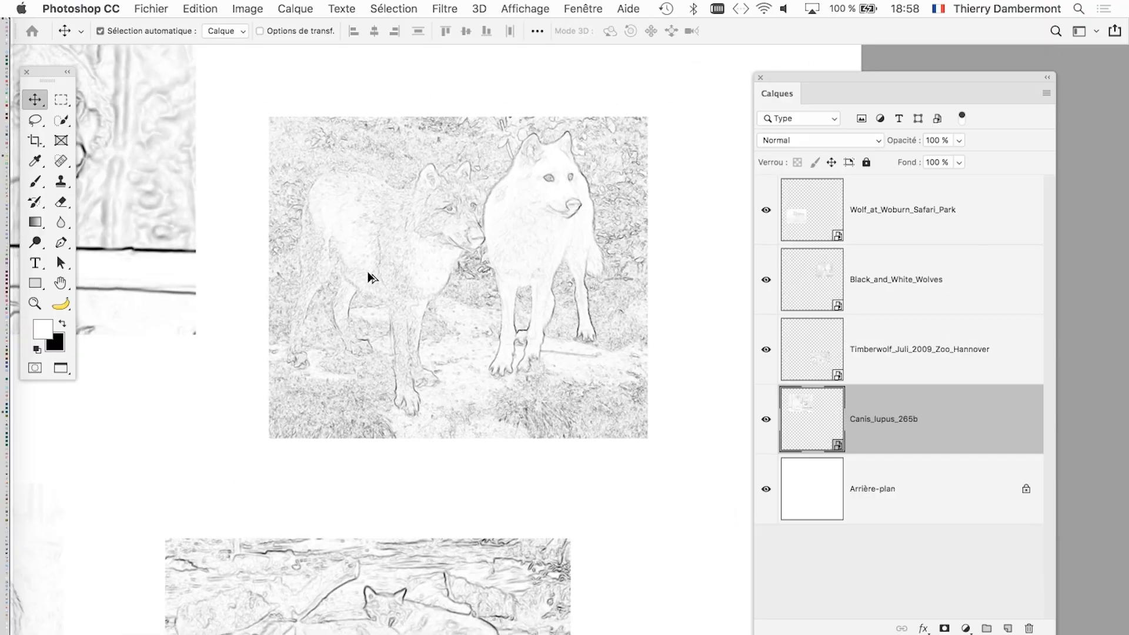
scroll(367, 275, down, 3)
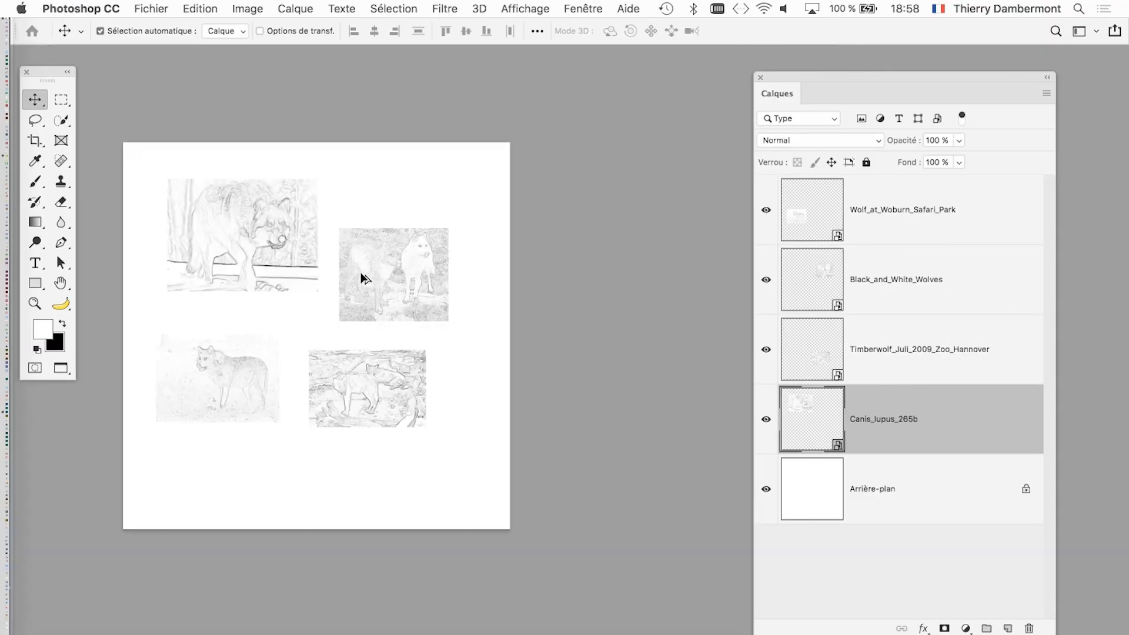
scroll(356, 364, up, 1)
scroll(359, 376, up, 2)
scroll(353, 376, left, 5)
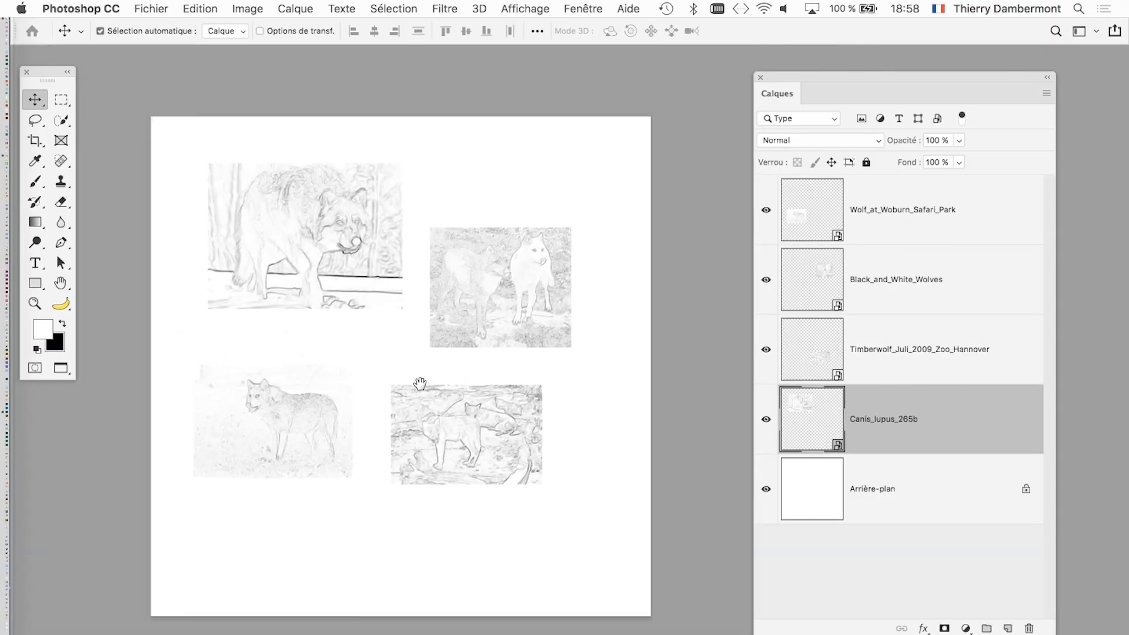
Save the sketched collage and close it
click(151, 8)
click(214, 161)
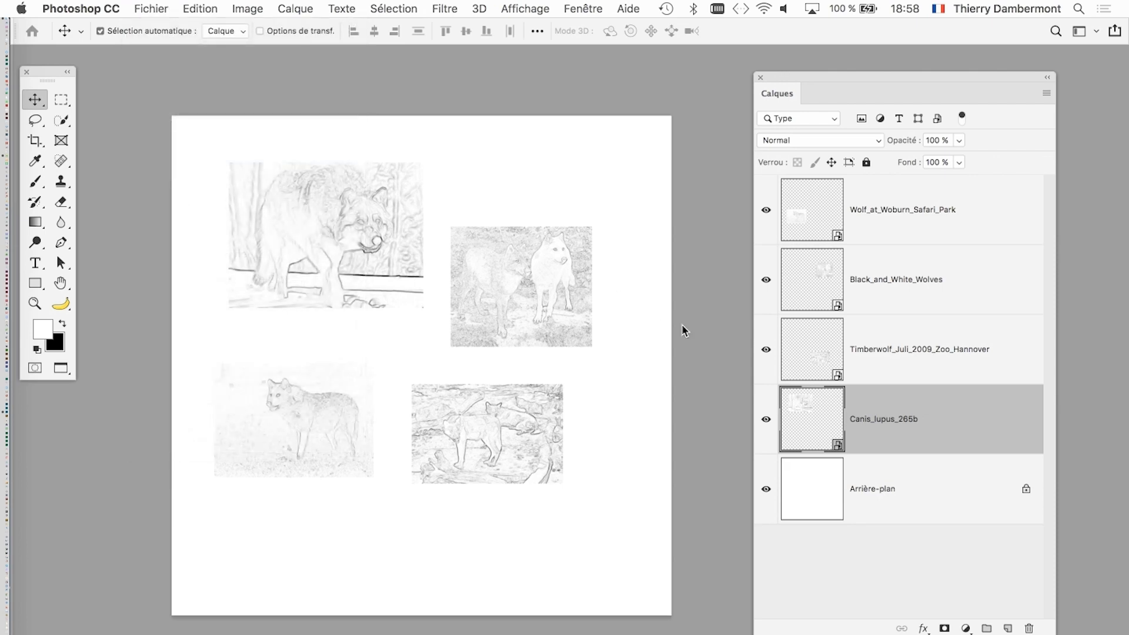
key(ctrl+w)
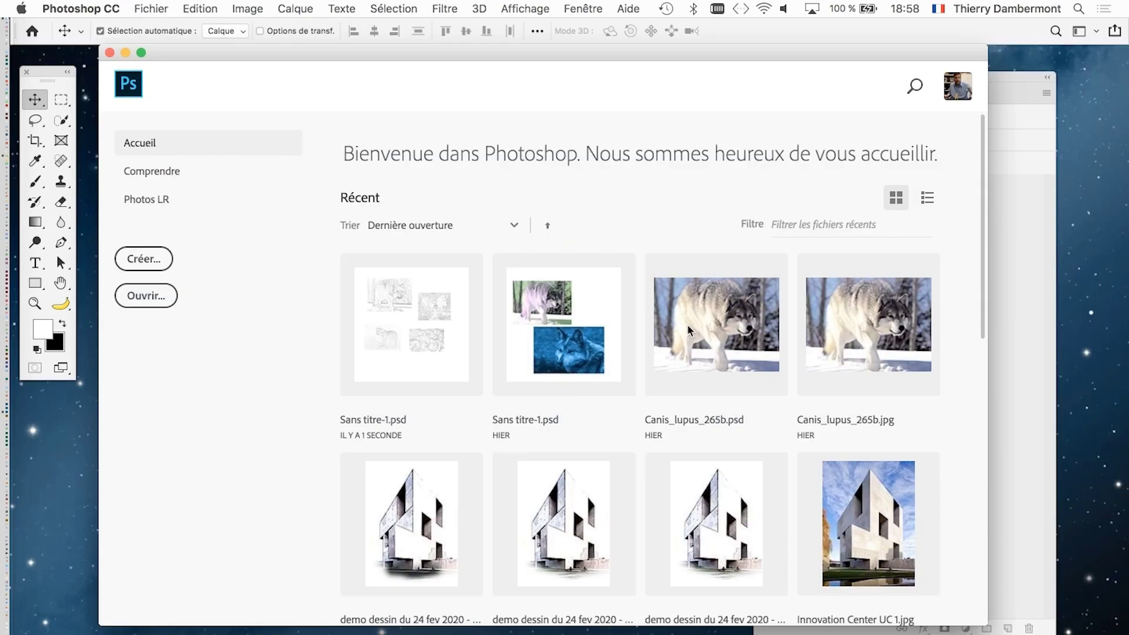
Create a new default blank document, Sans titre-1, with a white background layer
key(super+Tab)
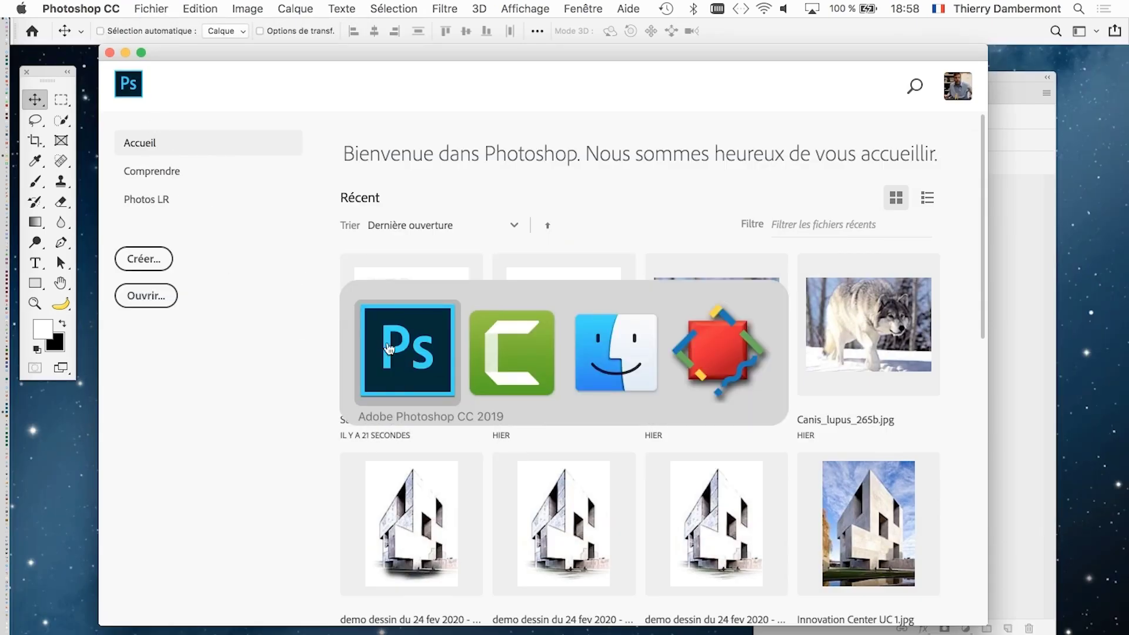
click(152, 8)
click(174, 28)
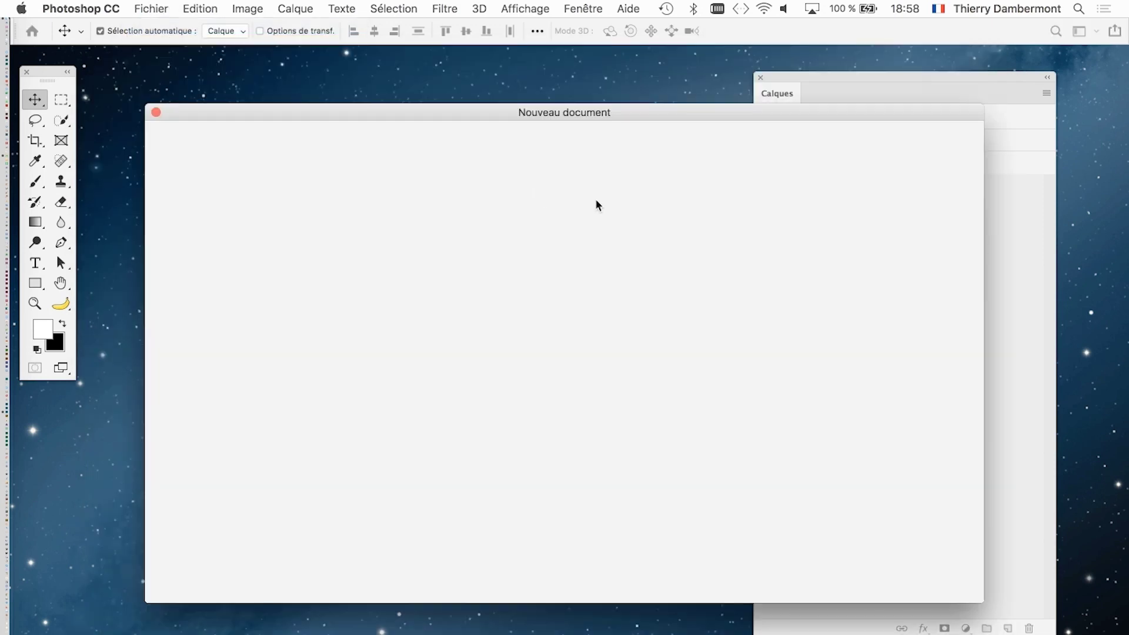
click(942, 574)
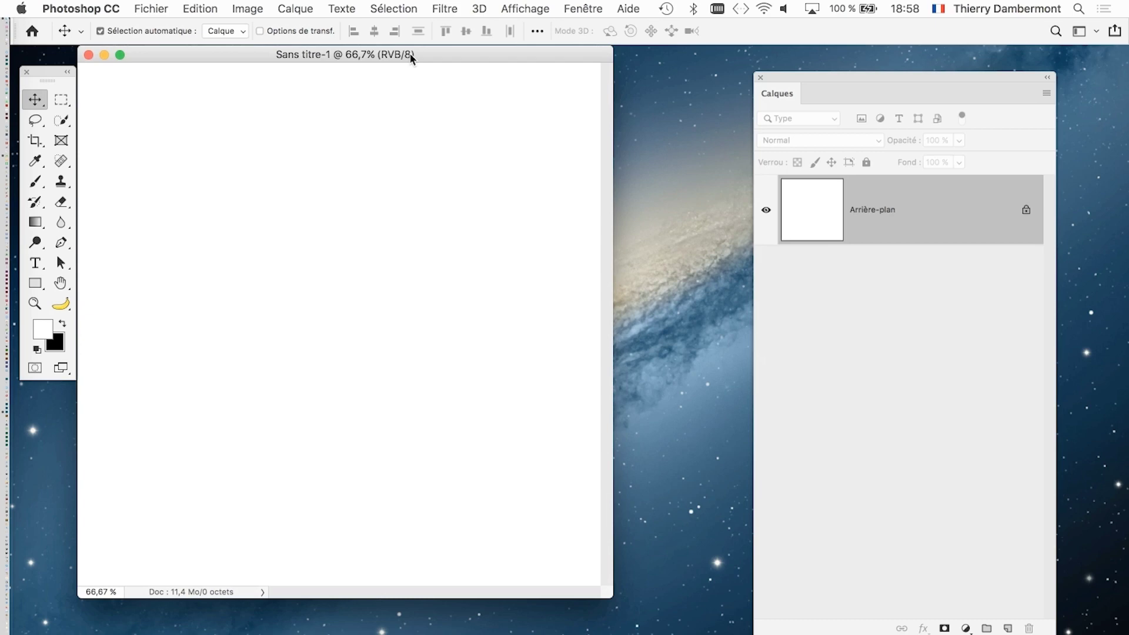
drag(411, 55, 421, 86)
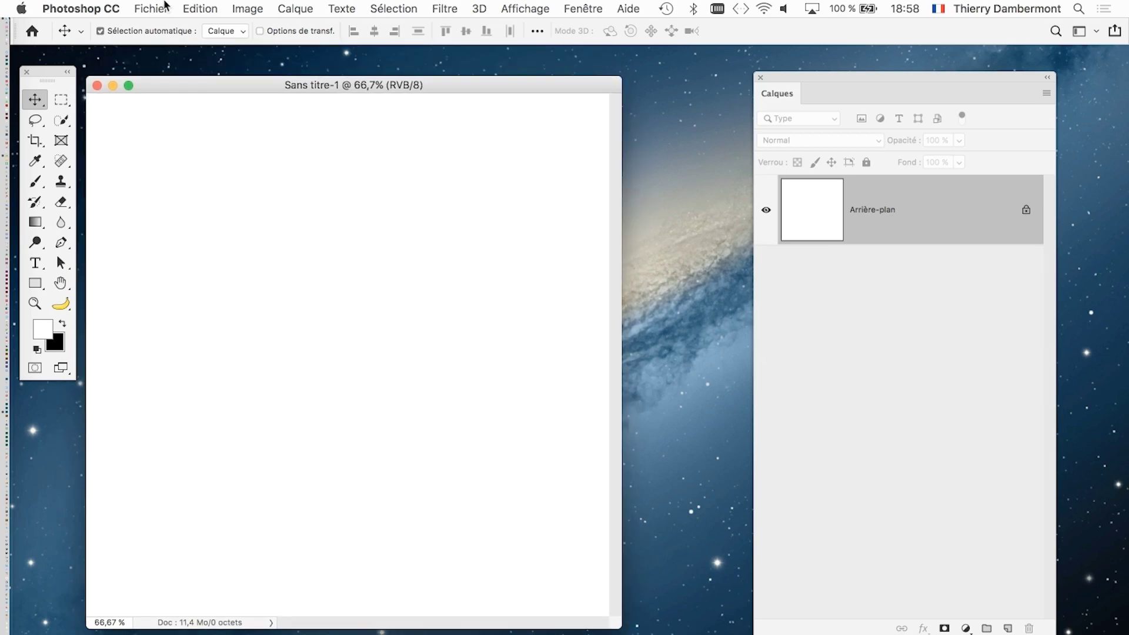
click(151, 9)
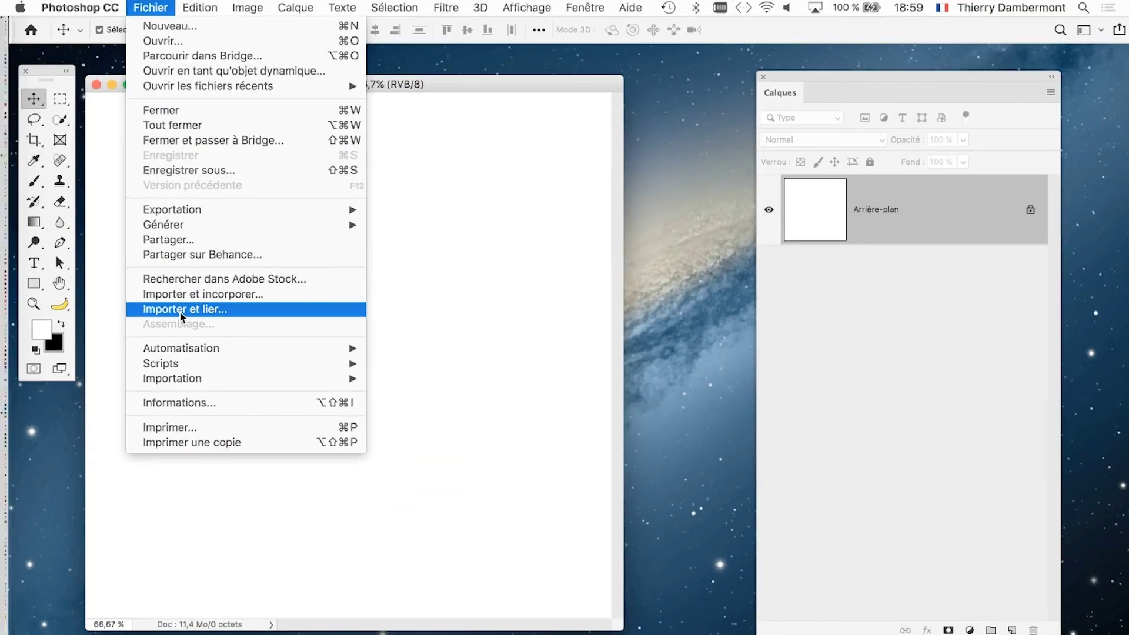
Start Importer et lier and select Black_and_White_Wolves.psd from the PSD folder
click(180, 311)
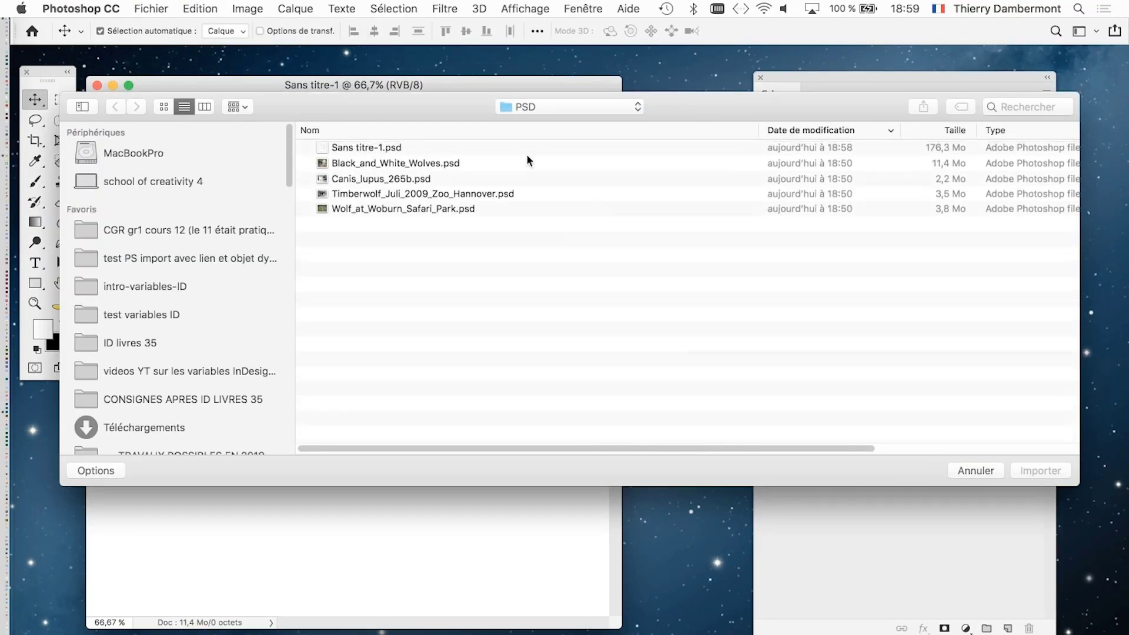
click(451, 211)
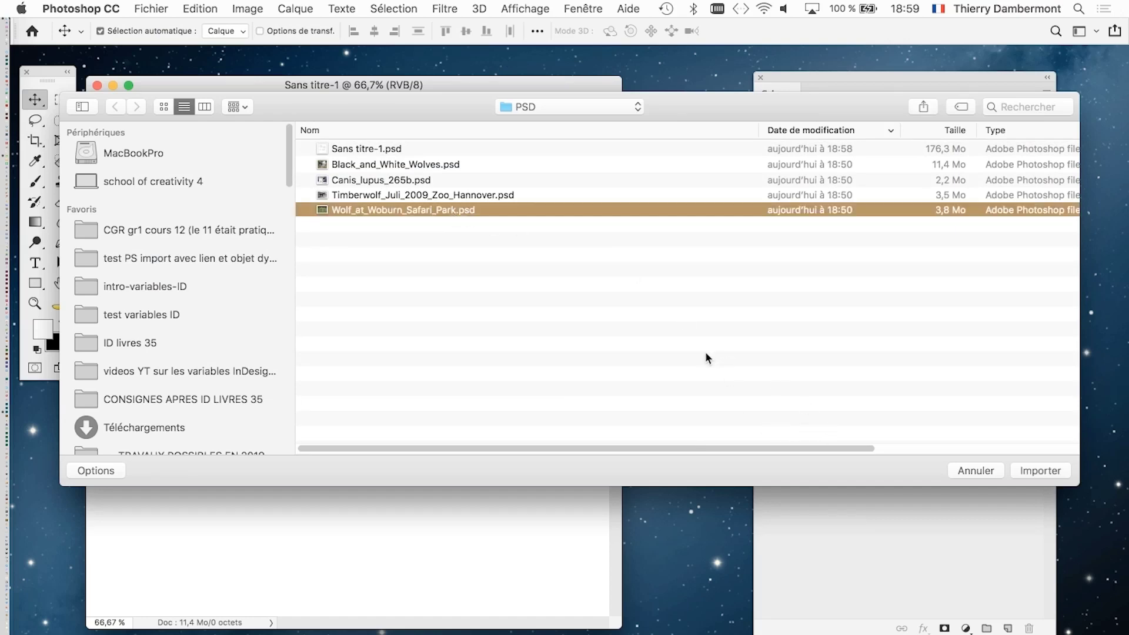
click(164, 106)
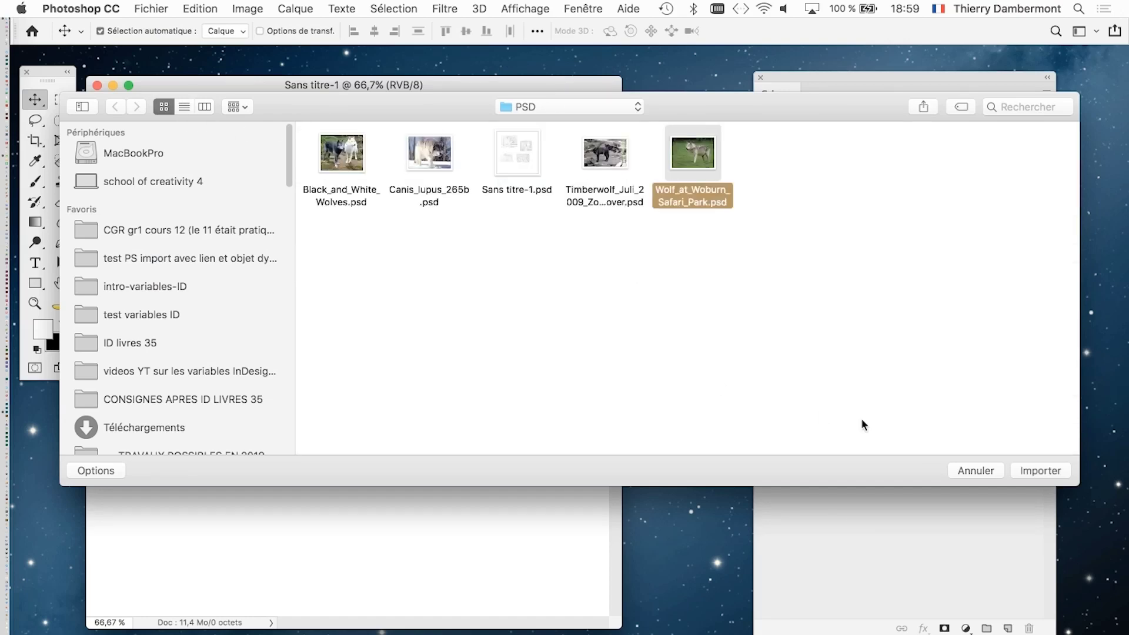
click(651, 276)
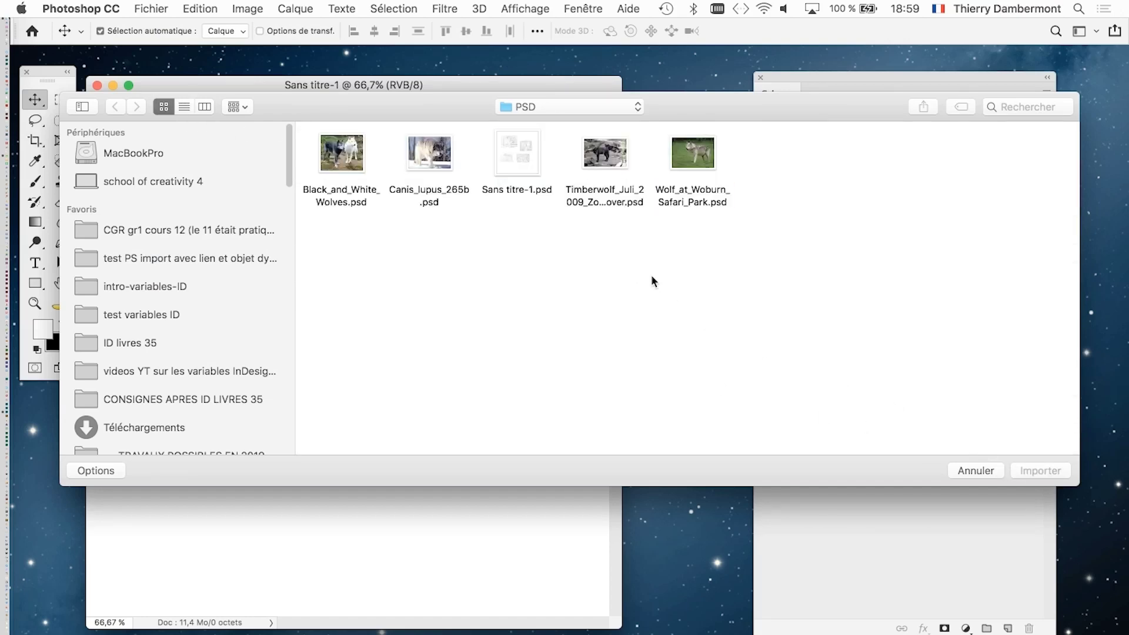
click(349, 172)
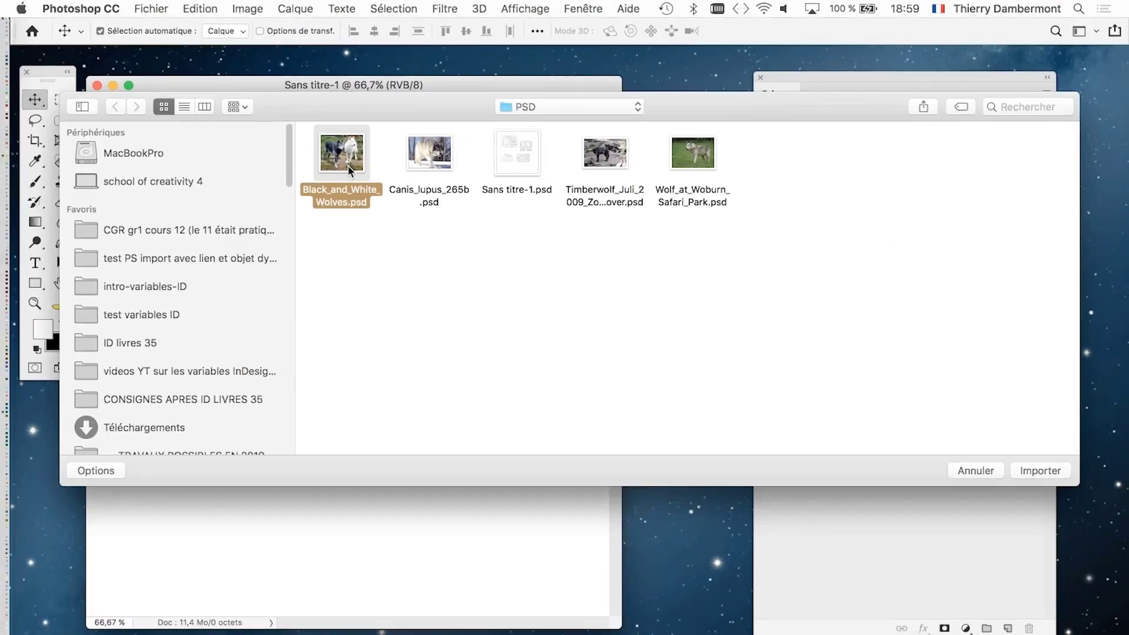
Place Black_and_White_Wolves as a linked layer, shrink it and centre it near the top
click(1049, 470)
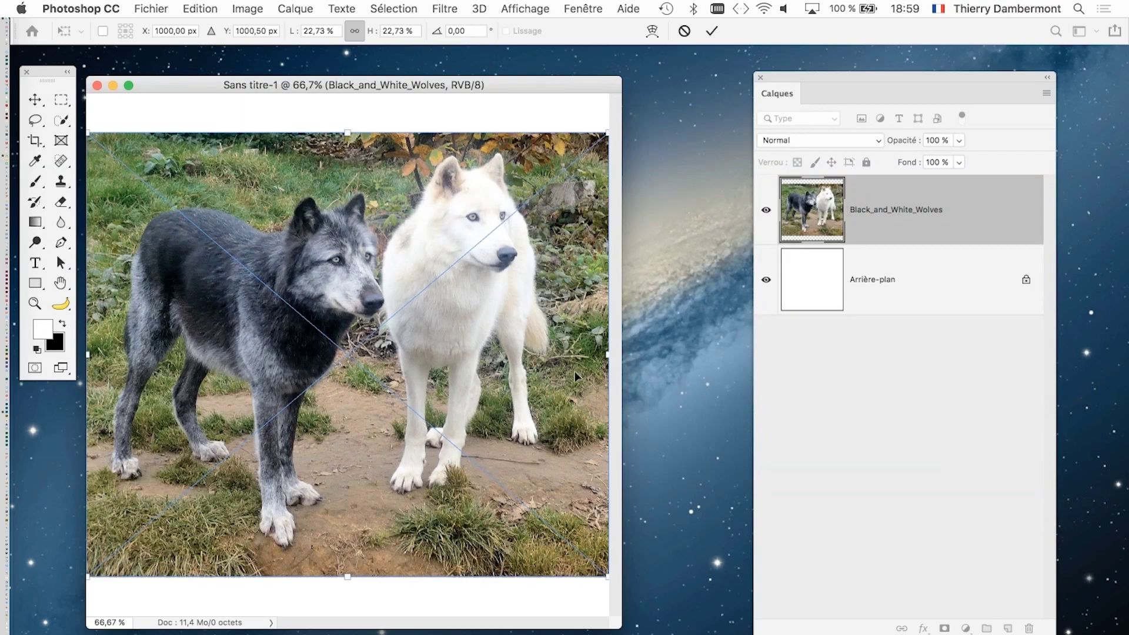
drag(607, 575, 419, 333)
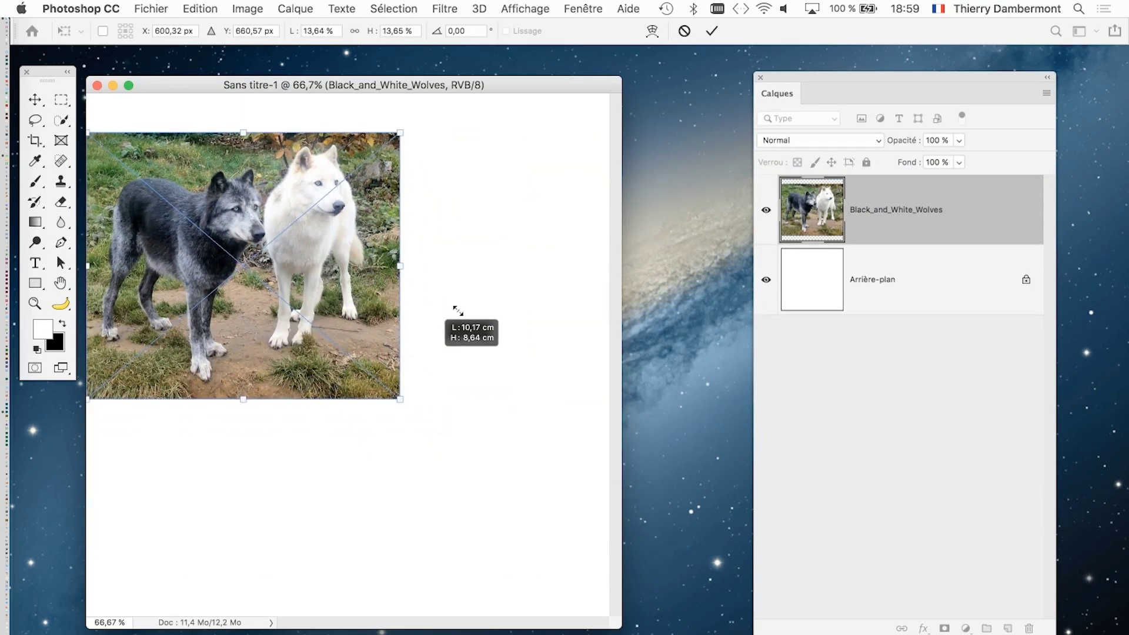
click(711, 31)
drag(336, 206, 412, 234)
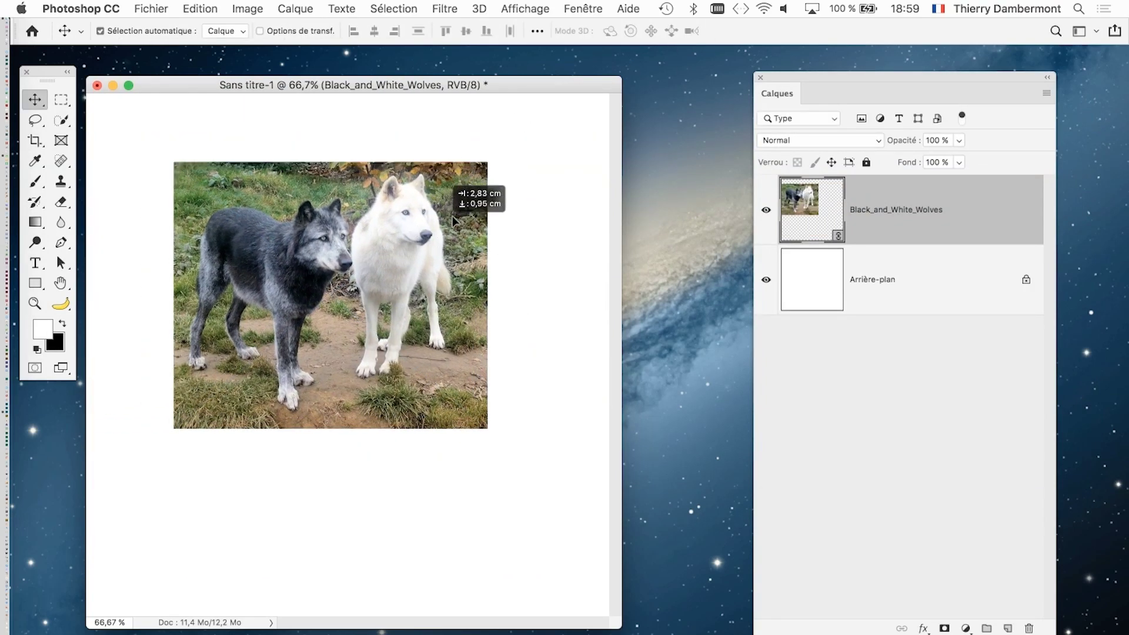
drag(616, 628, 742, 633)
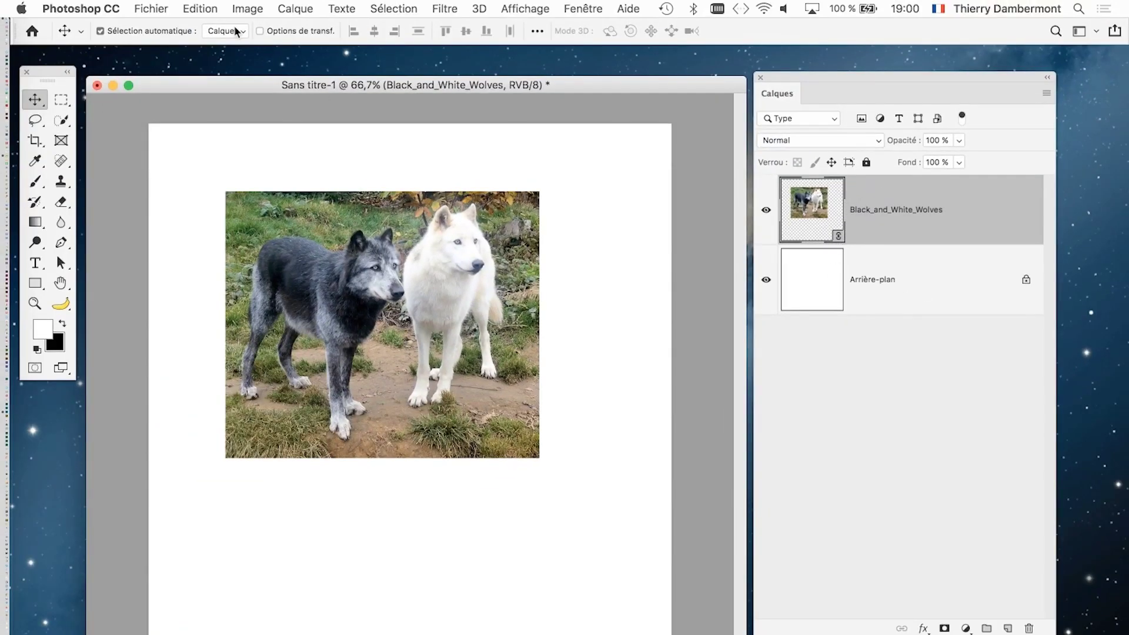
Save the document as Sans titre-2.psd in Photoshop format, then close it
click(151, 8)
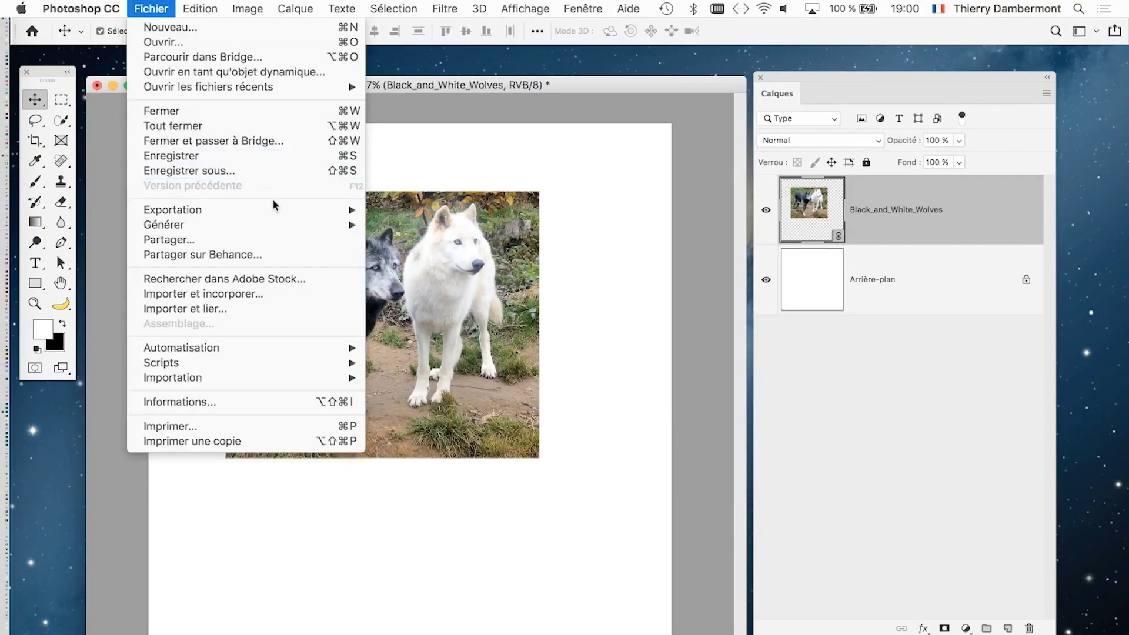
click(188, 169)
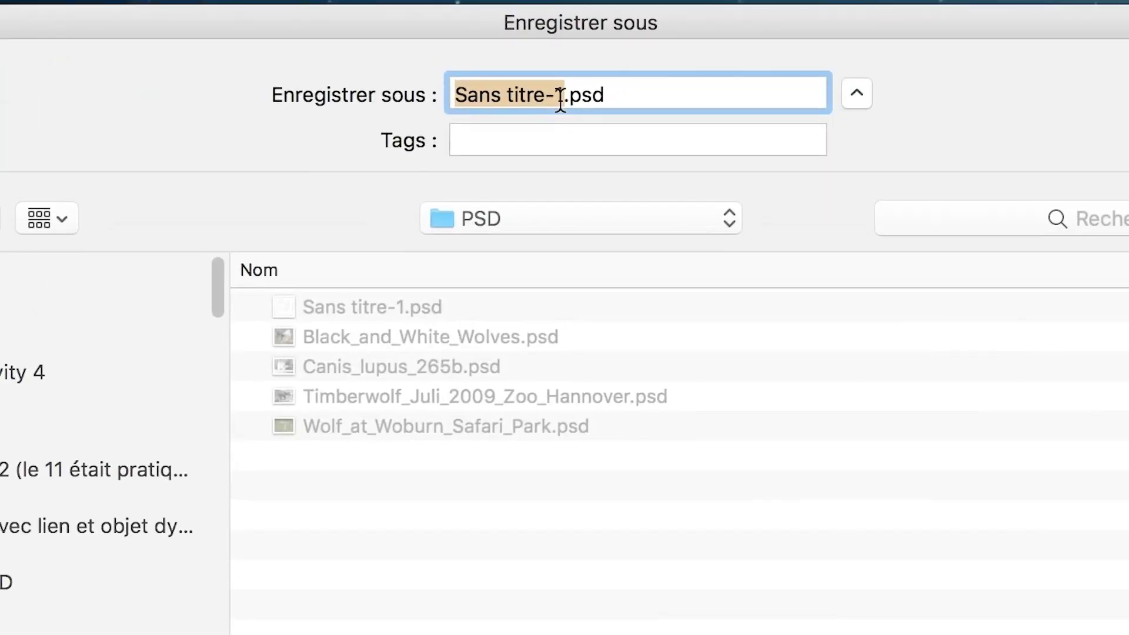
click(559, 94)
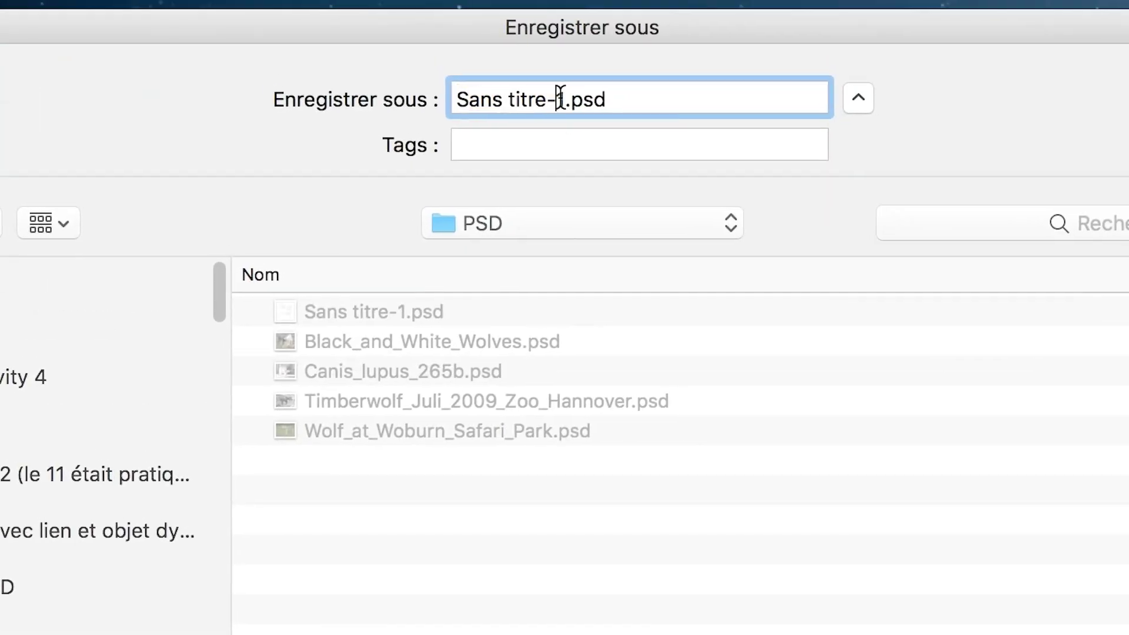
double_click(560, 98)
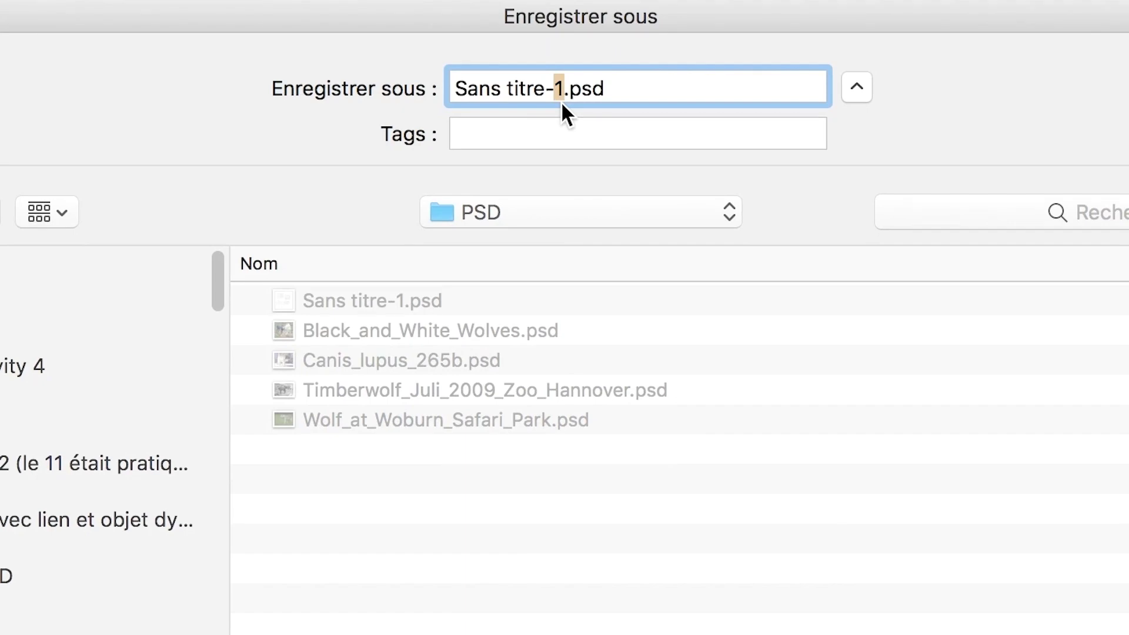
text(2)
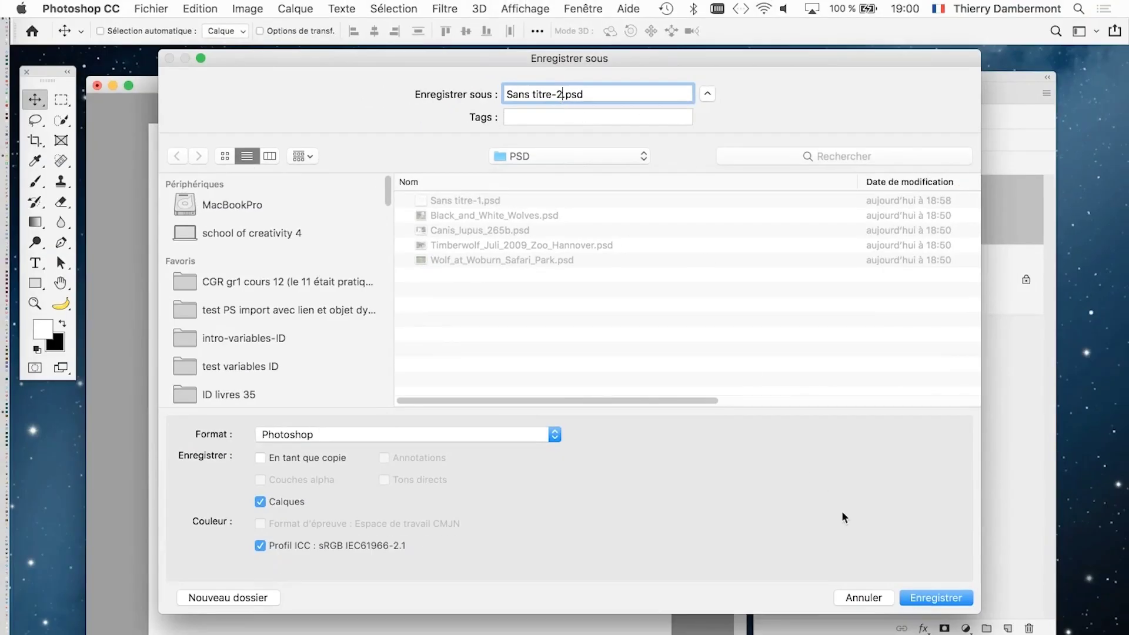
click(962, 597)
click(800, 295)
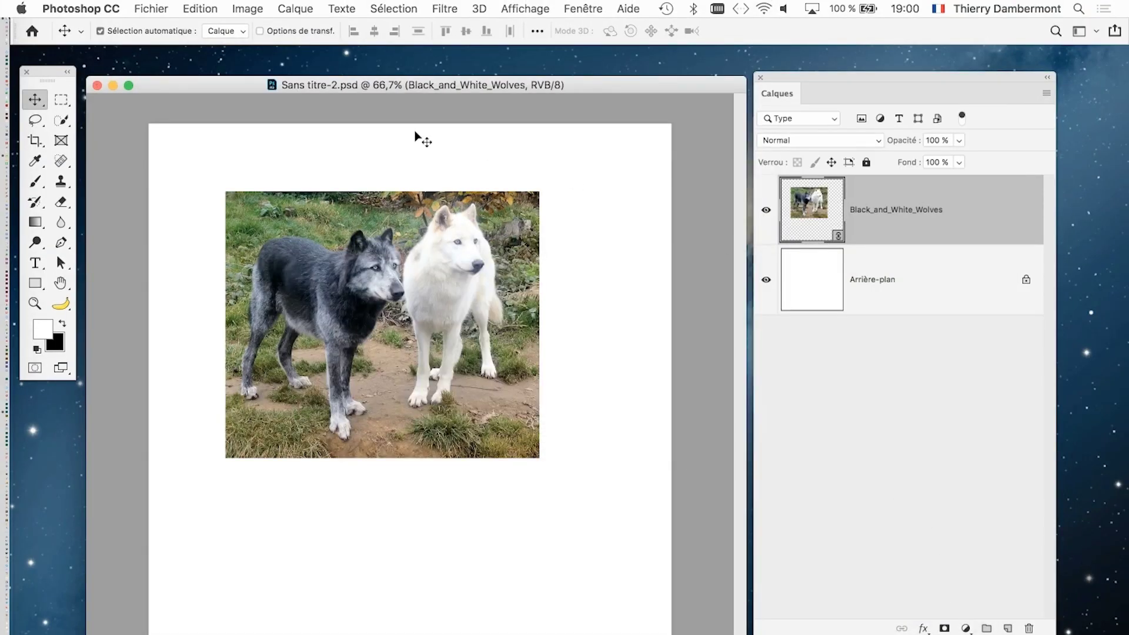
click(98, 88)
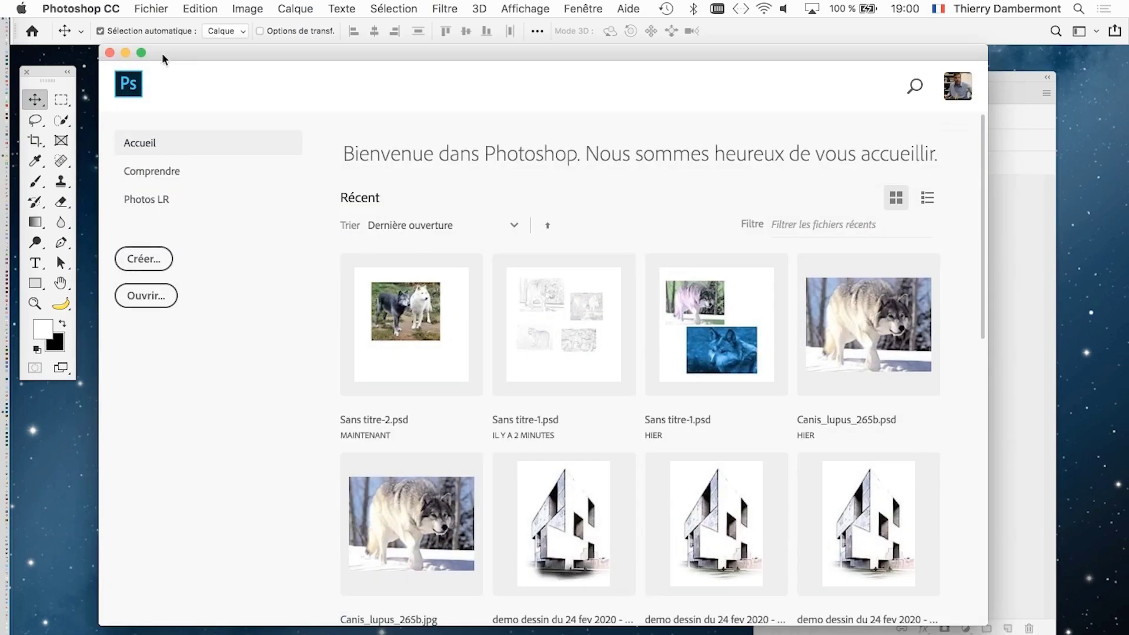
Switch to Finder and open Black_and_White_Wolves.psd from the PSD folder in Photoshop
key(Escape)
key(super+Tab)
key(super+Tab)
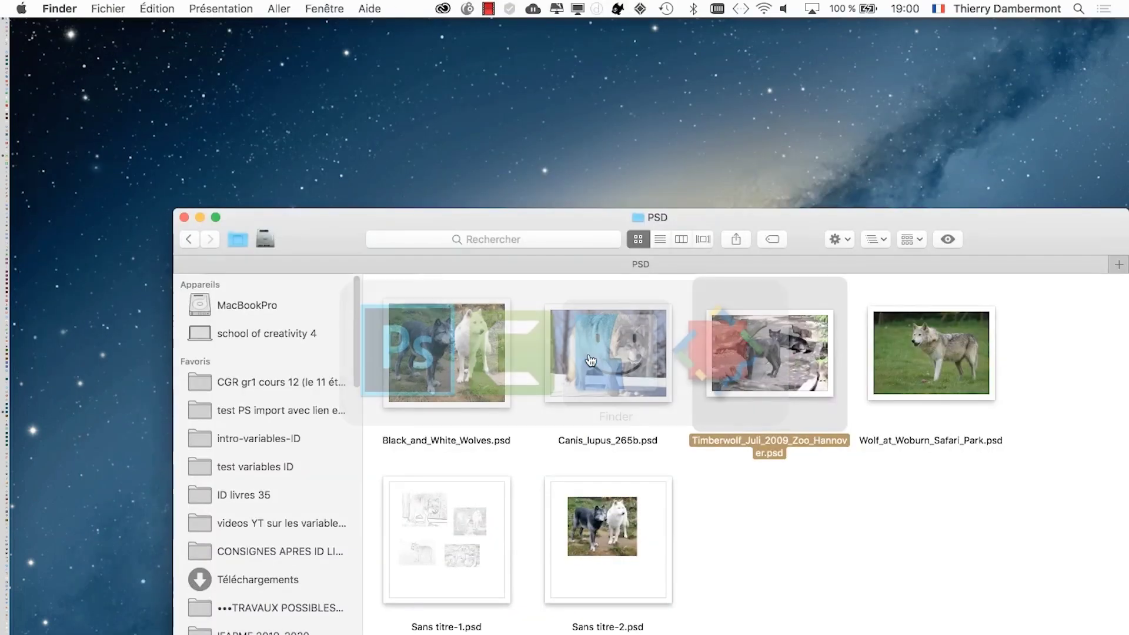
click(452, 329)
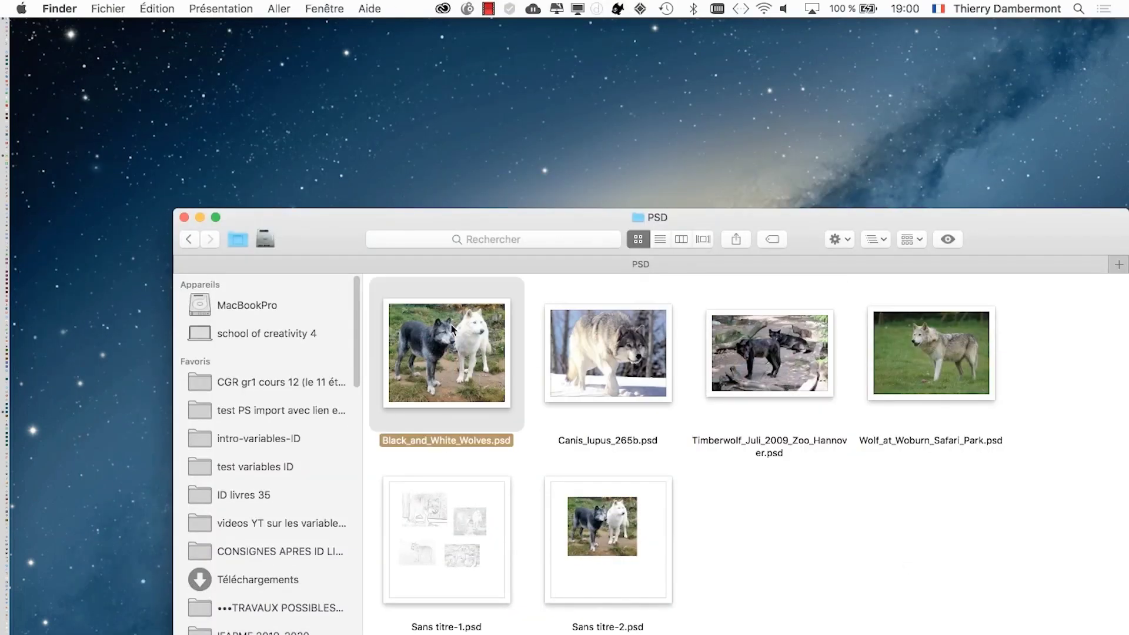
drag(415, 218, 348, 66)
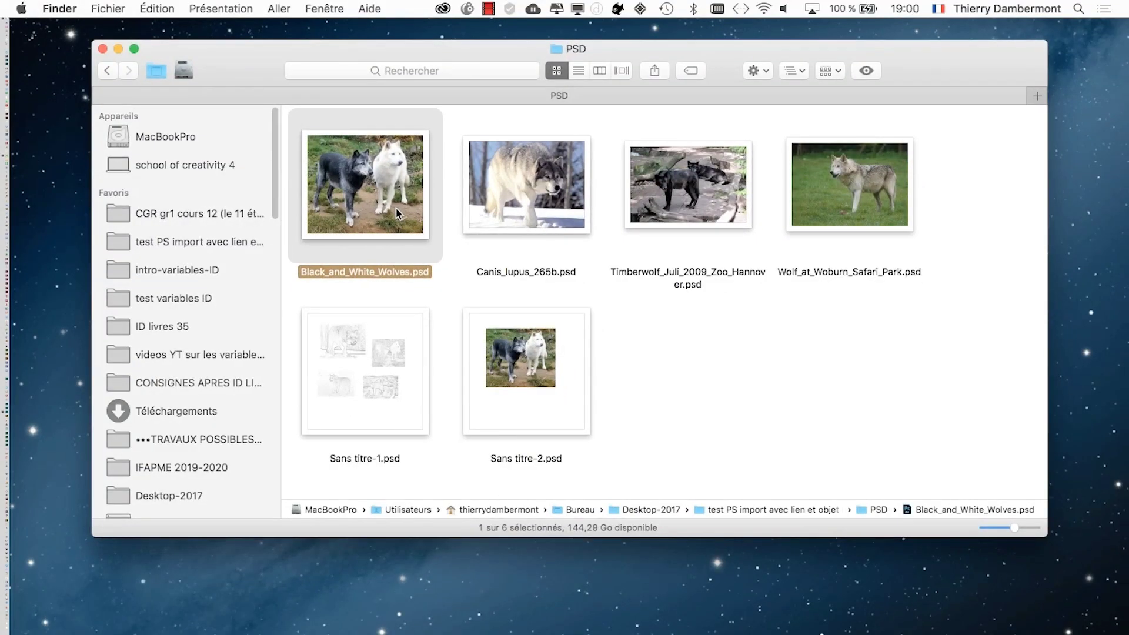
double_click(398, 214)
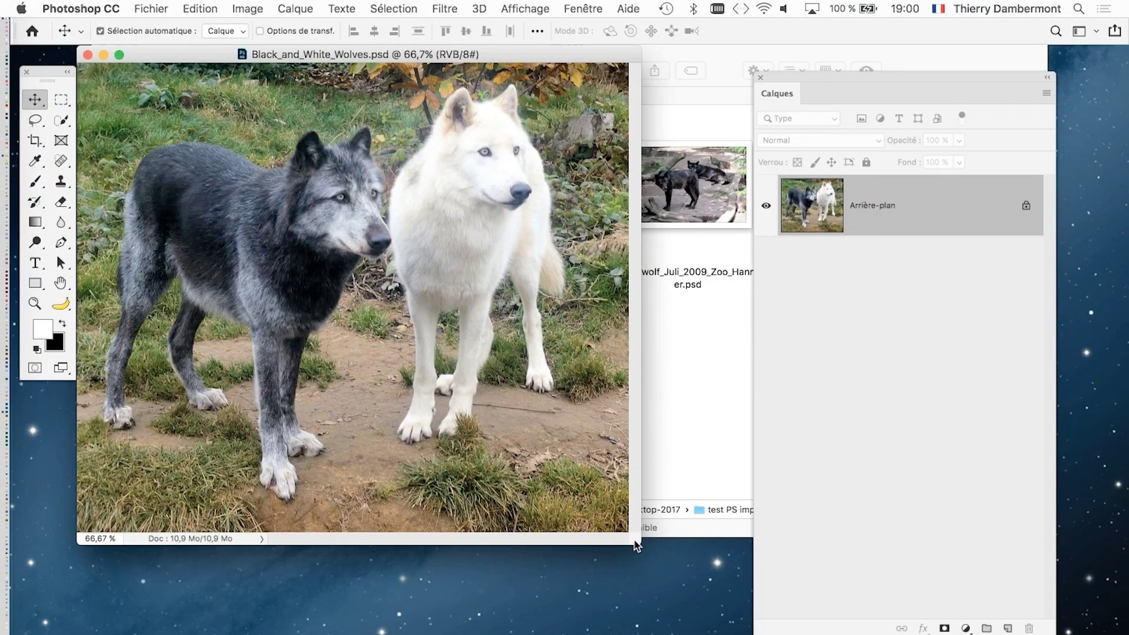
Add a Teinte/Saturation adjustment layer with hue -180, turning the wolves purple
drag(636, 546, 661, 595)
drag(358, 70, 388, 83)
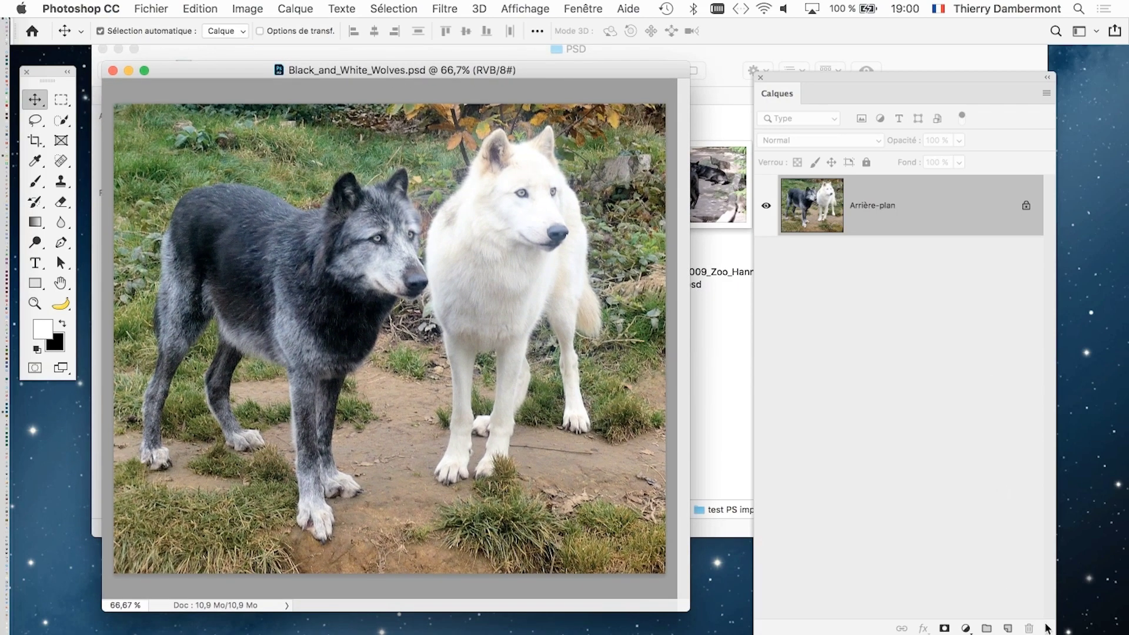
drag(1055, 634, 1025, 360)
click(934, 346)
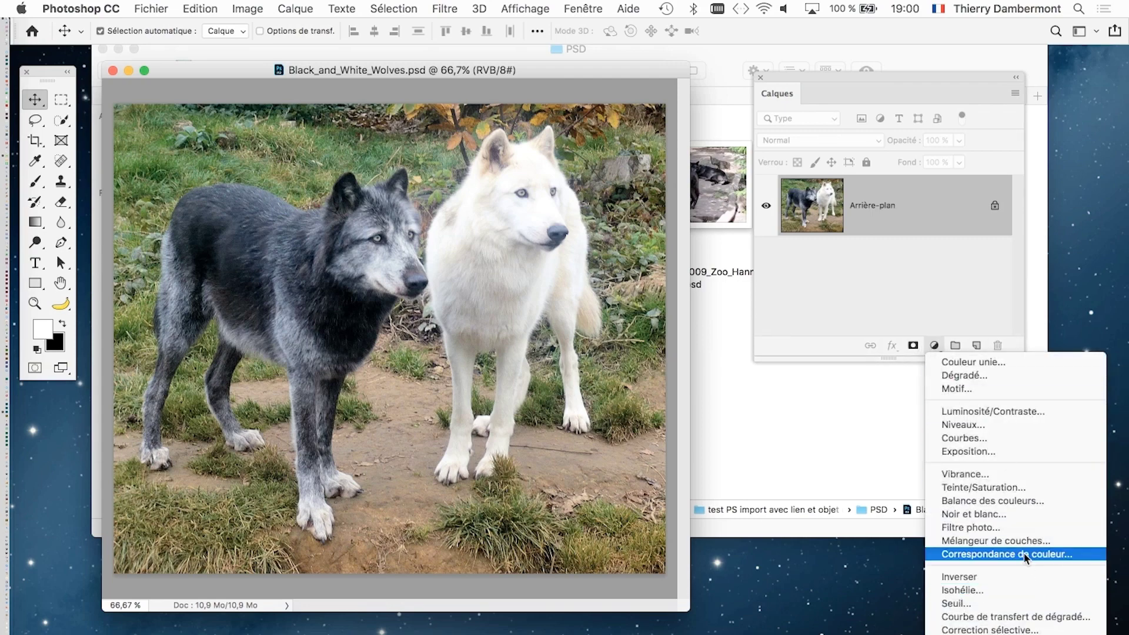
click(1020, 489)
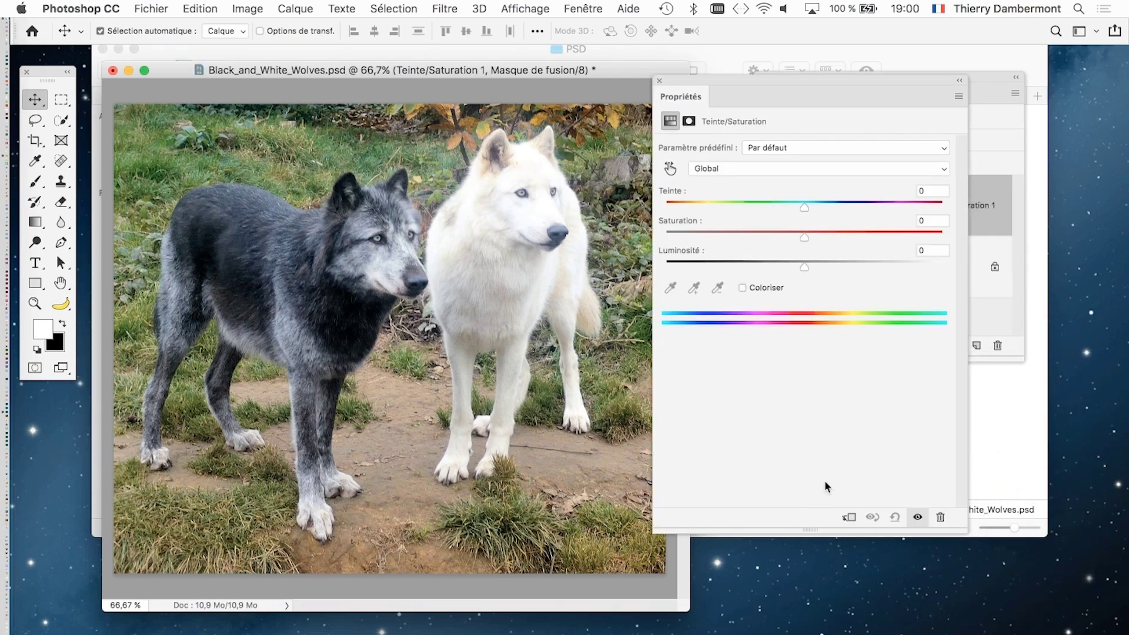
drag(804, 207, 665, 207)
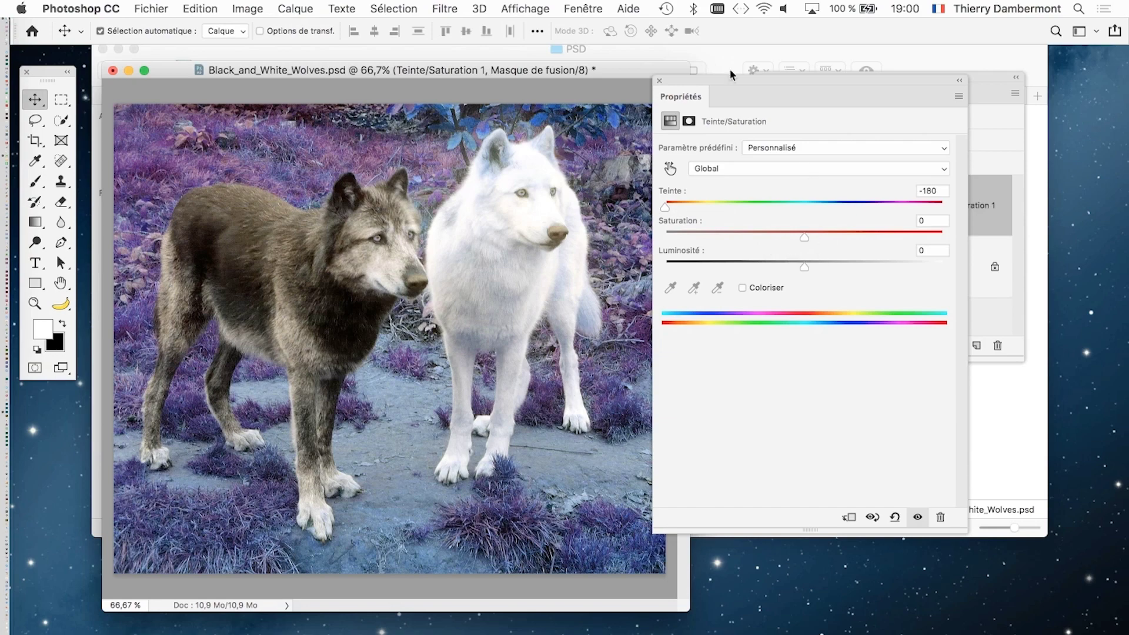
click(659, 81)
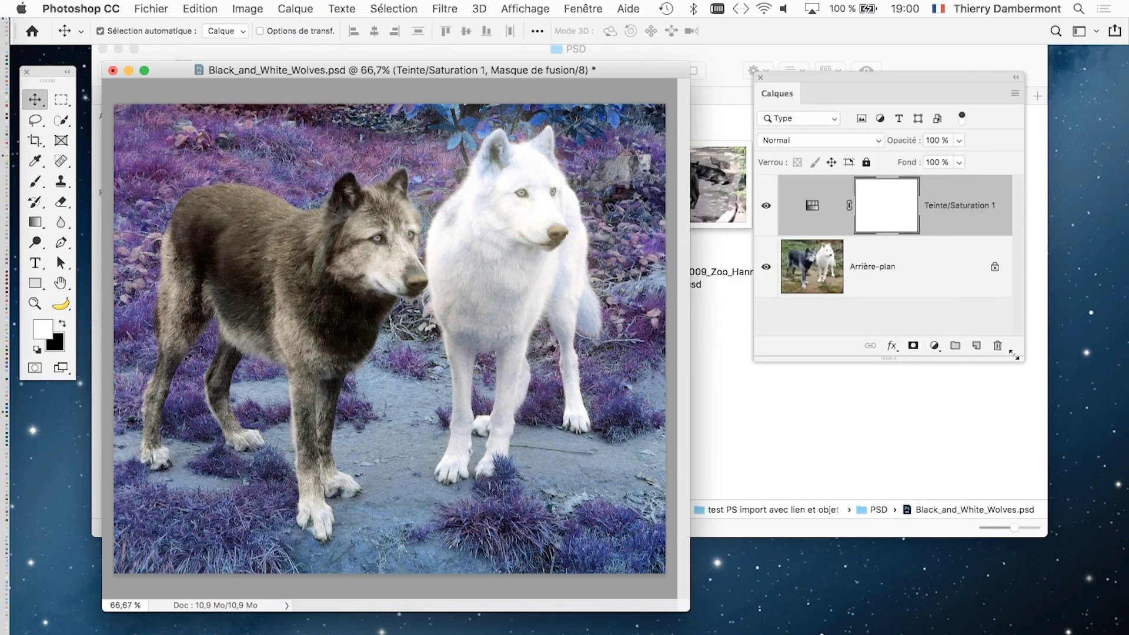
drag(1023, 360, 1102, 471)
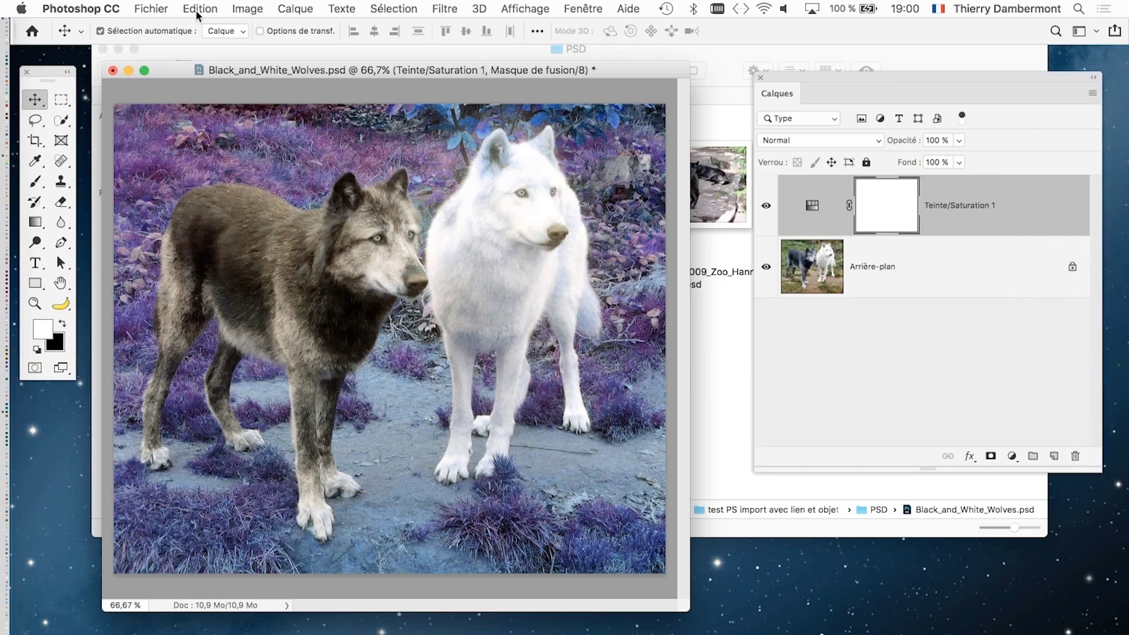
Save Black_and_White_Wolves.psd, accepting the Photoshop format options, and close it
click(144, 10)
click(171, 156)
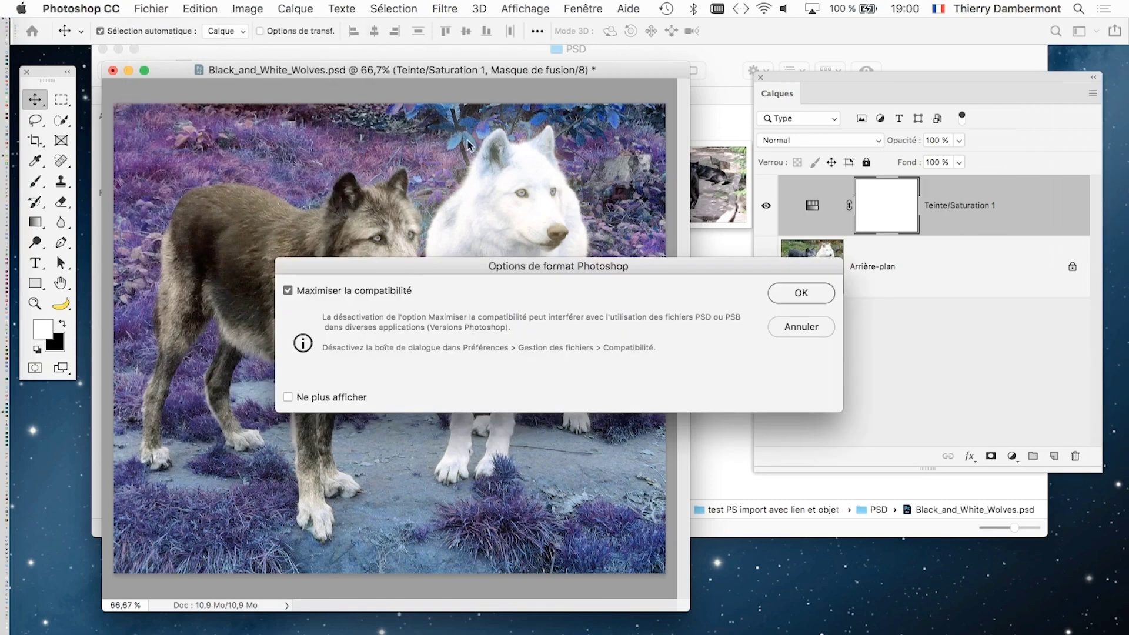
click(801, 292)
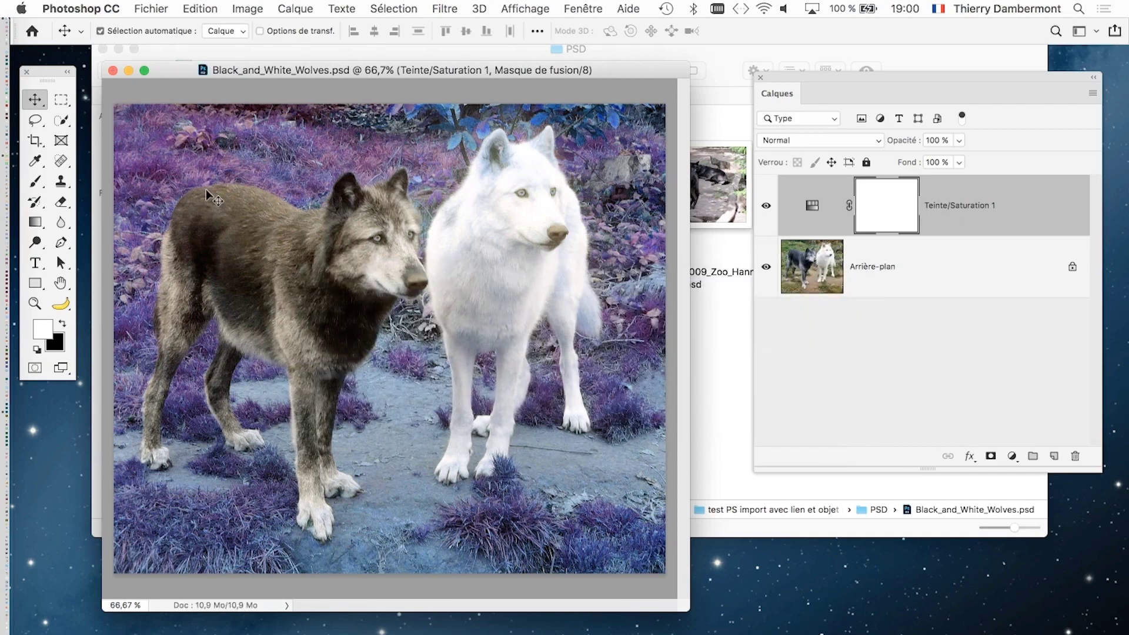
click(112, 70)
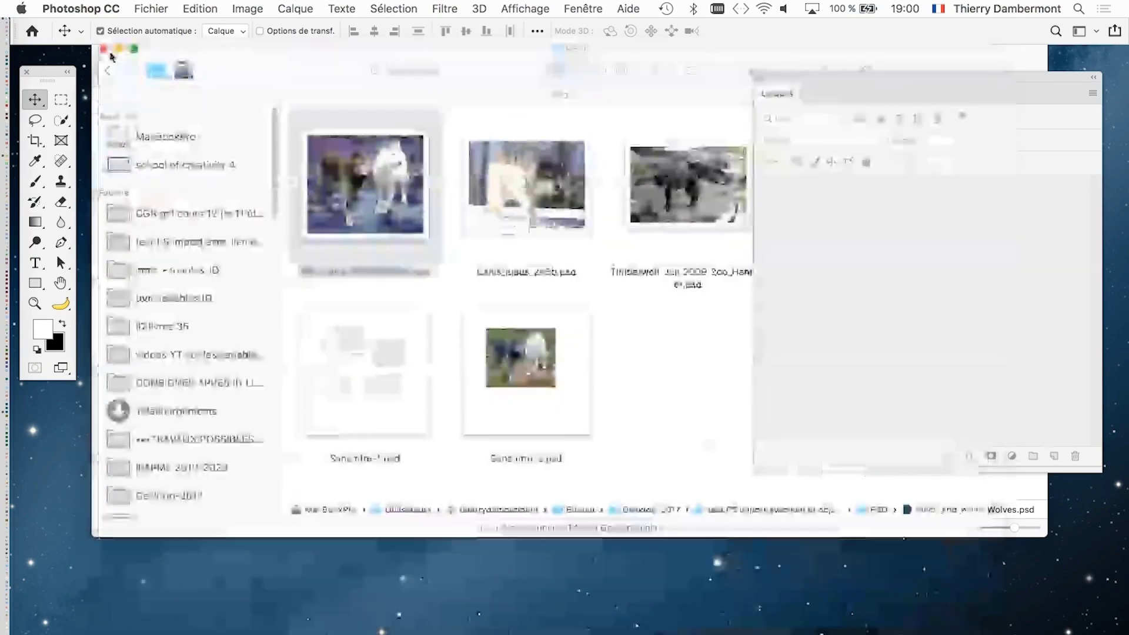
Close the home screen and open Sans titre-2.psd from the Finder PSD folder
click(110, 53)
click(568, 382)
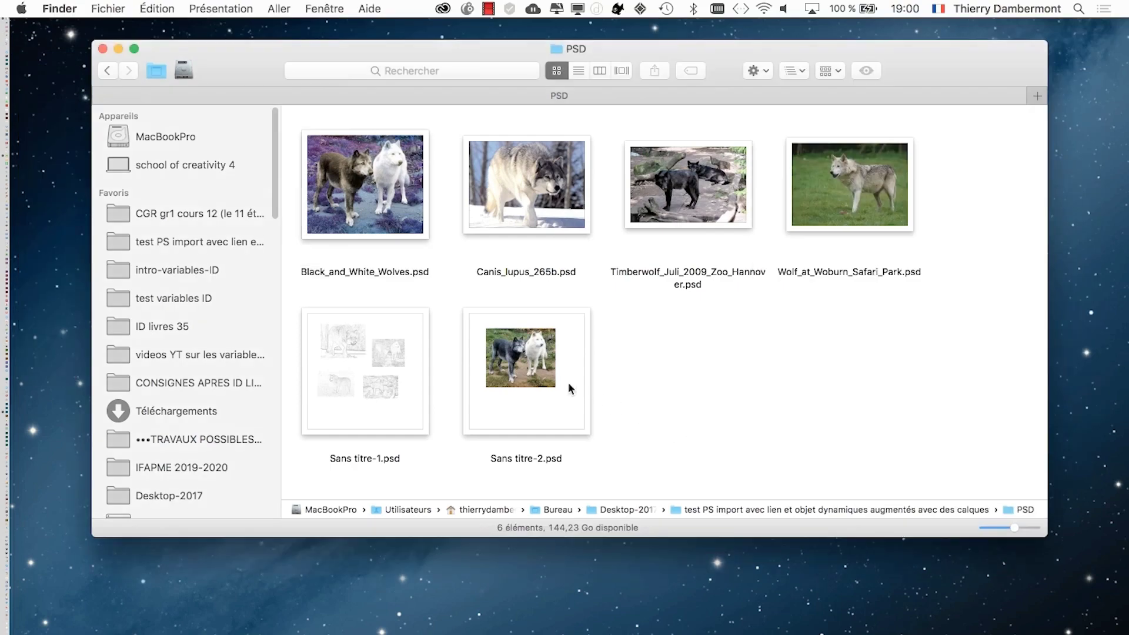
click(551, 388)
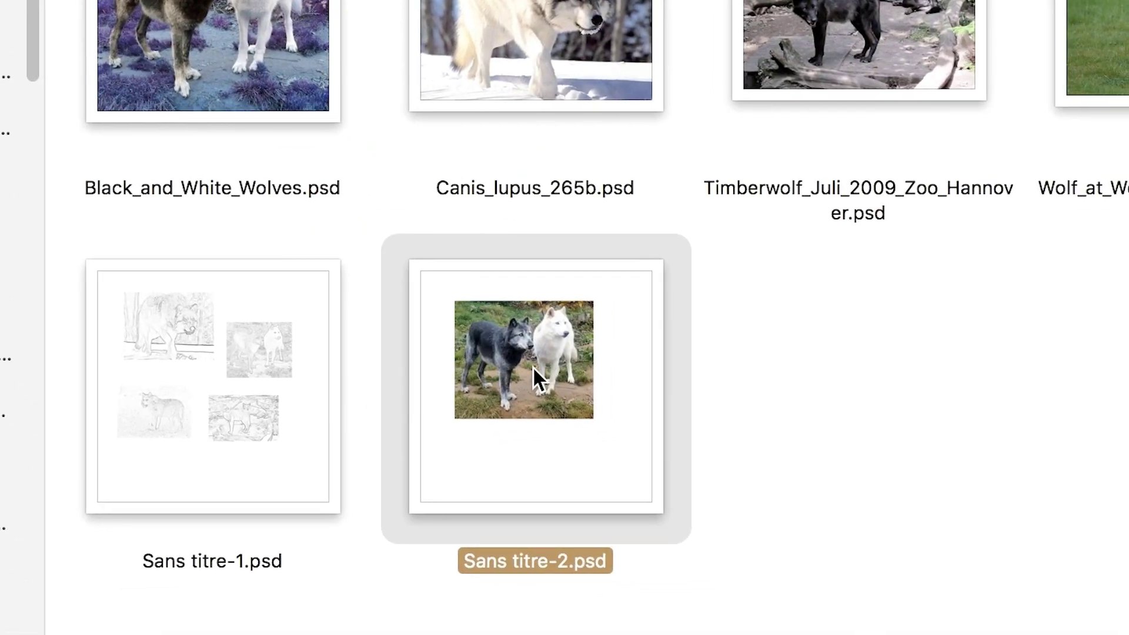
double_click(533, 365)
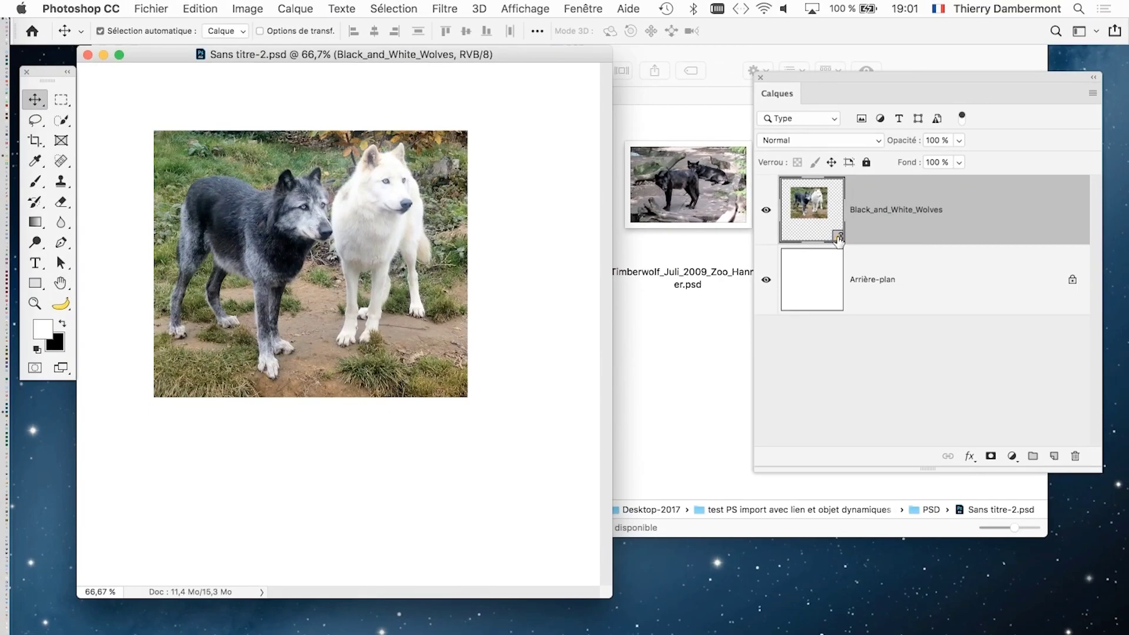
Open the linked wolves source from the smart object and float it beside Sans titre-2
double_click(839, 240)
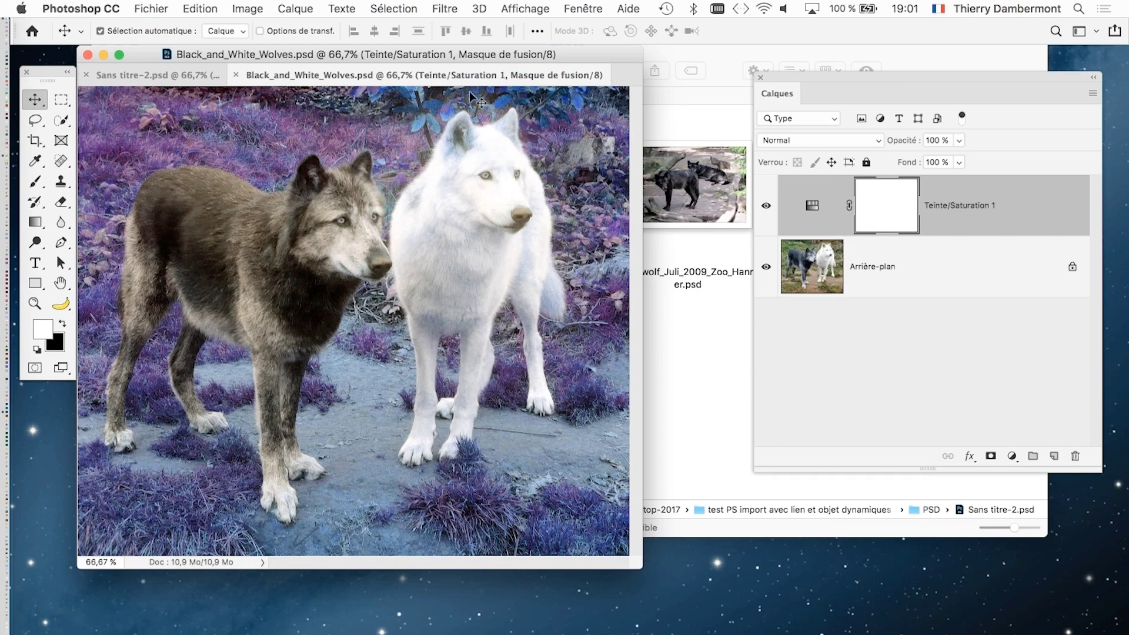
drag(296, 68, 230, 90)
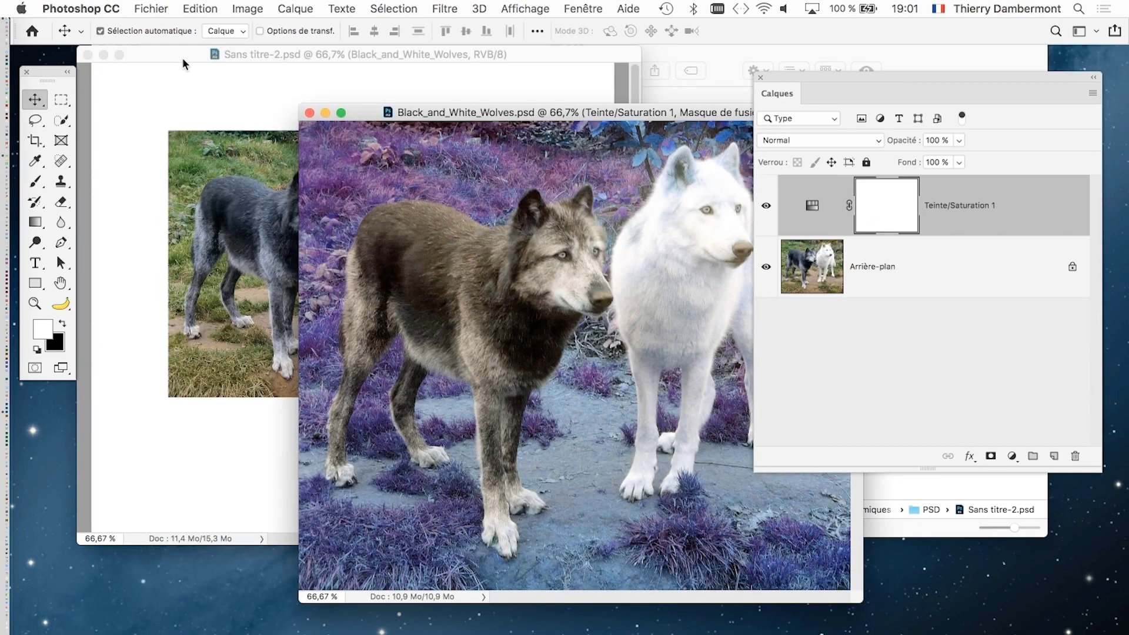
click(182, 58)
right_click(873, 224)
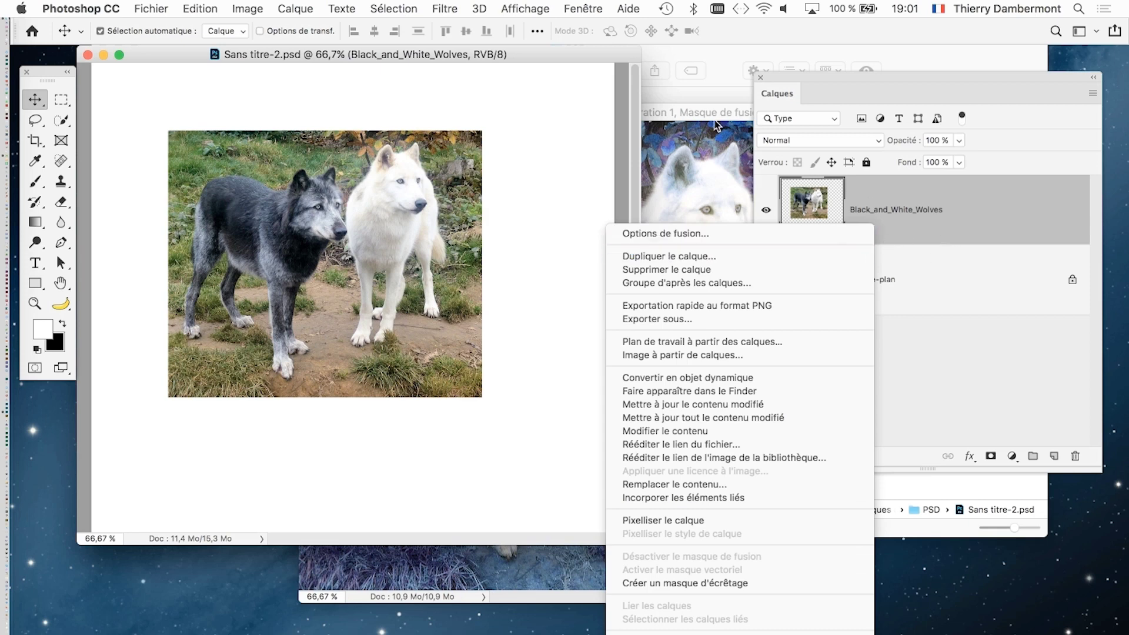
click(682, 130)
Close the Black_and_White_Wolves source and show the linked layer's context menu
click(675, 117)
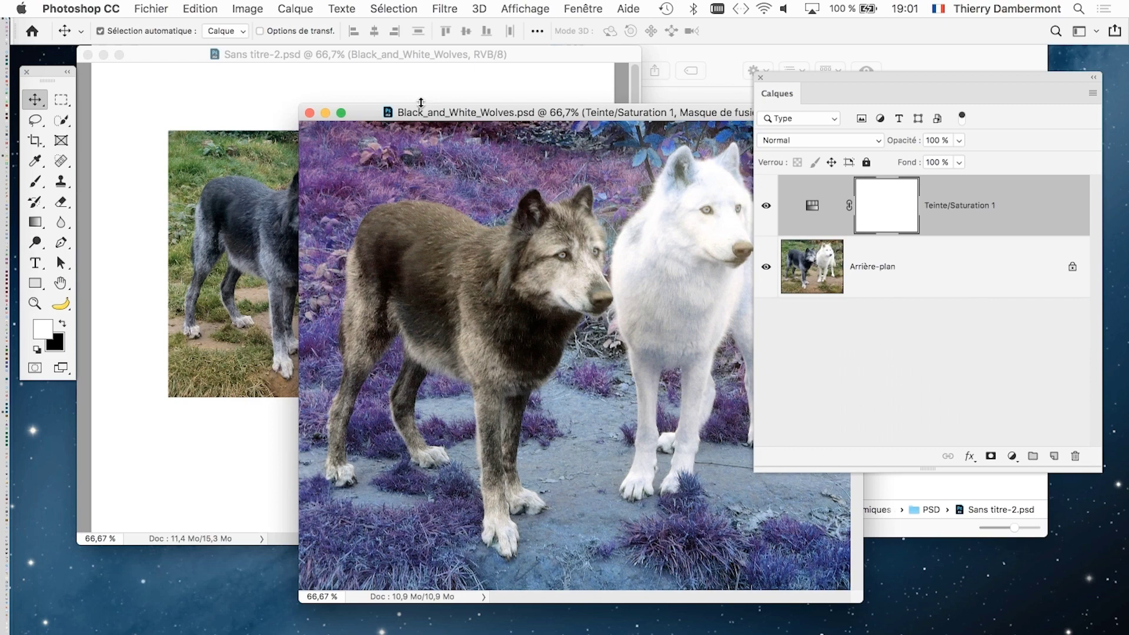
click(312, 114)
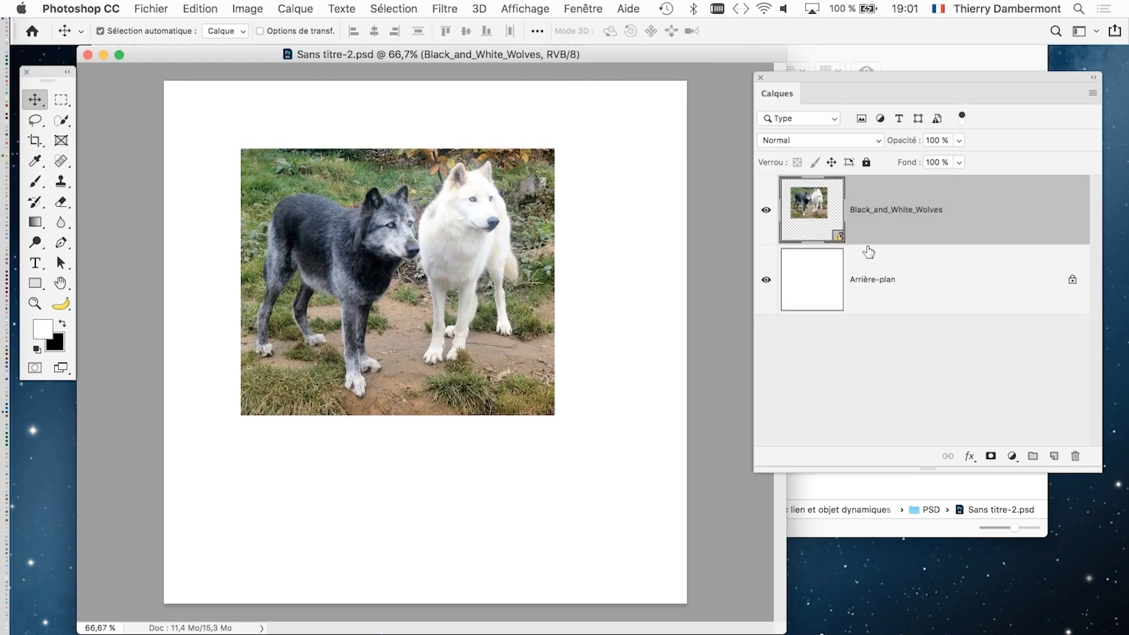
right_click(873, 218)
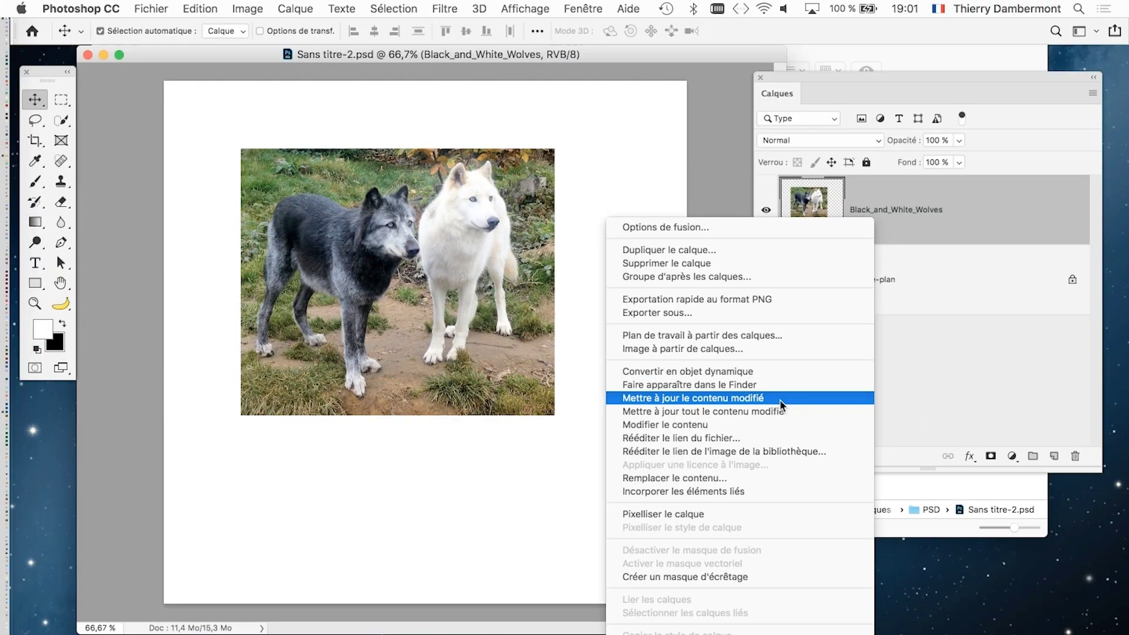
Apply Mettre à jour le contenu modifié so the linked layer shows the purple wolves
click(781, 401)
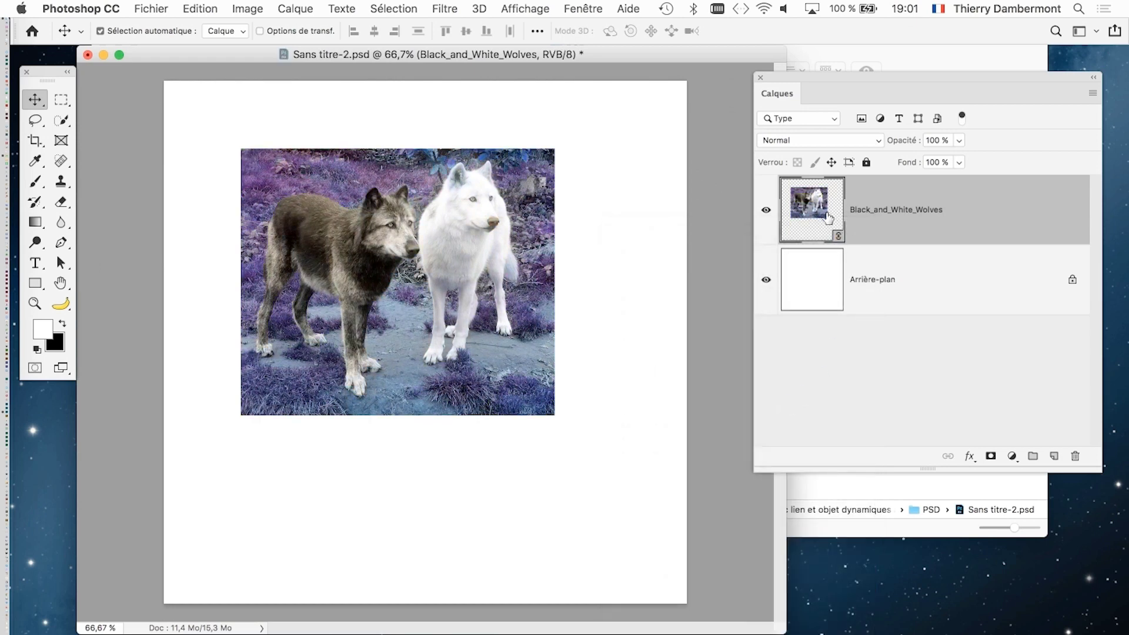
drag(340, 53, 348, 78)
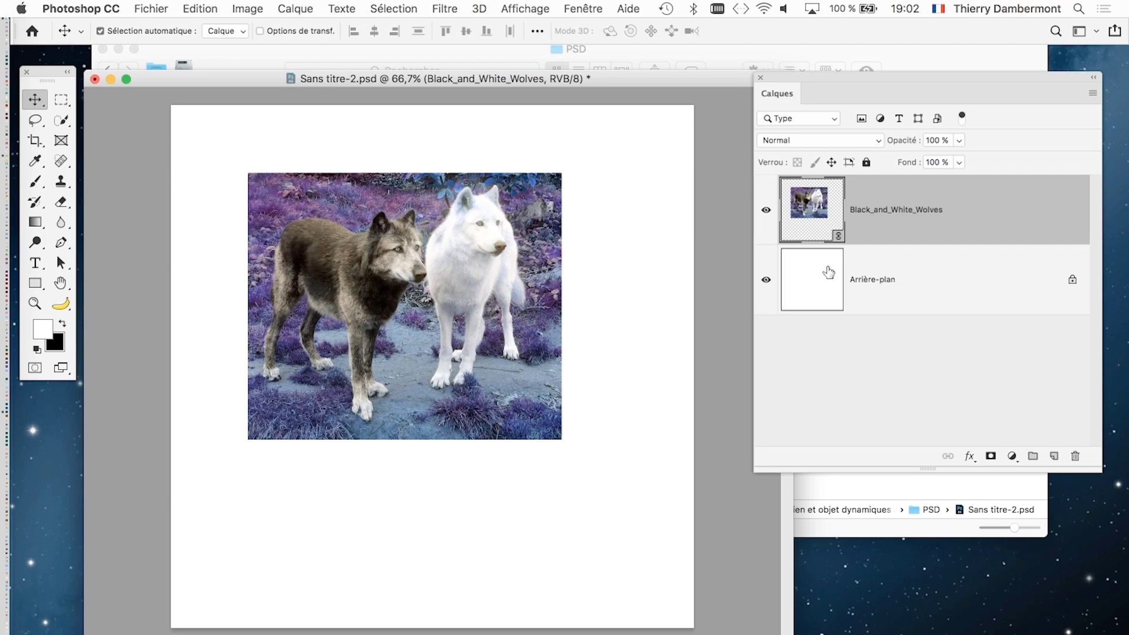
key(super)
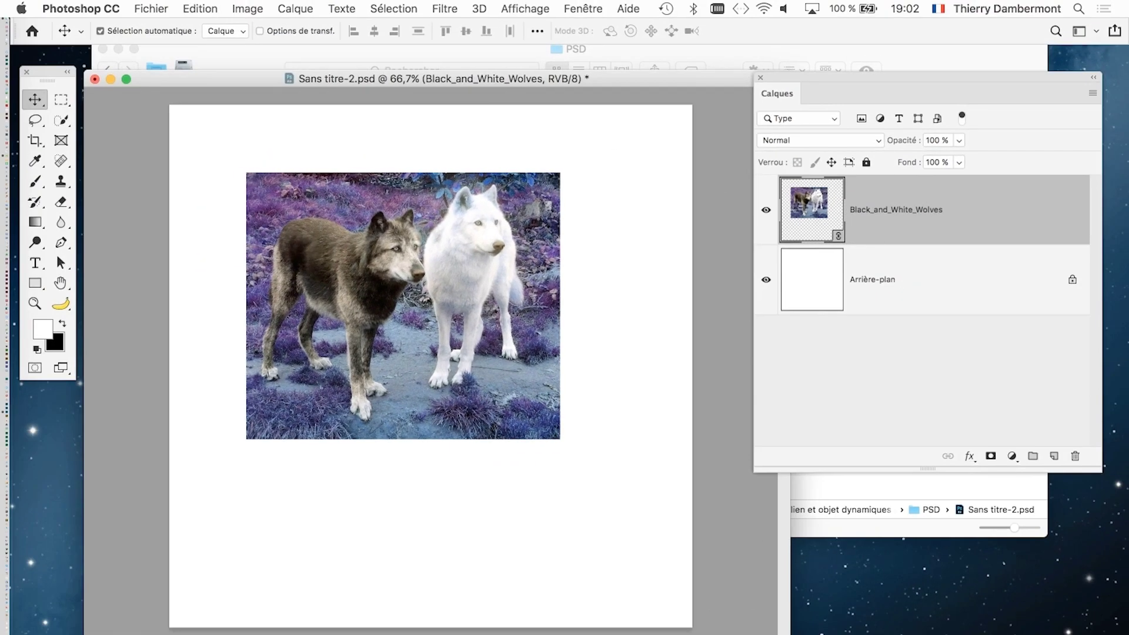
mouse_move(212, 83)
mouse_down()
mouse_move(549, 302)
mouse_move(550, 324)
mouse_up()
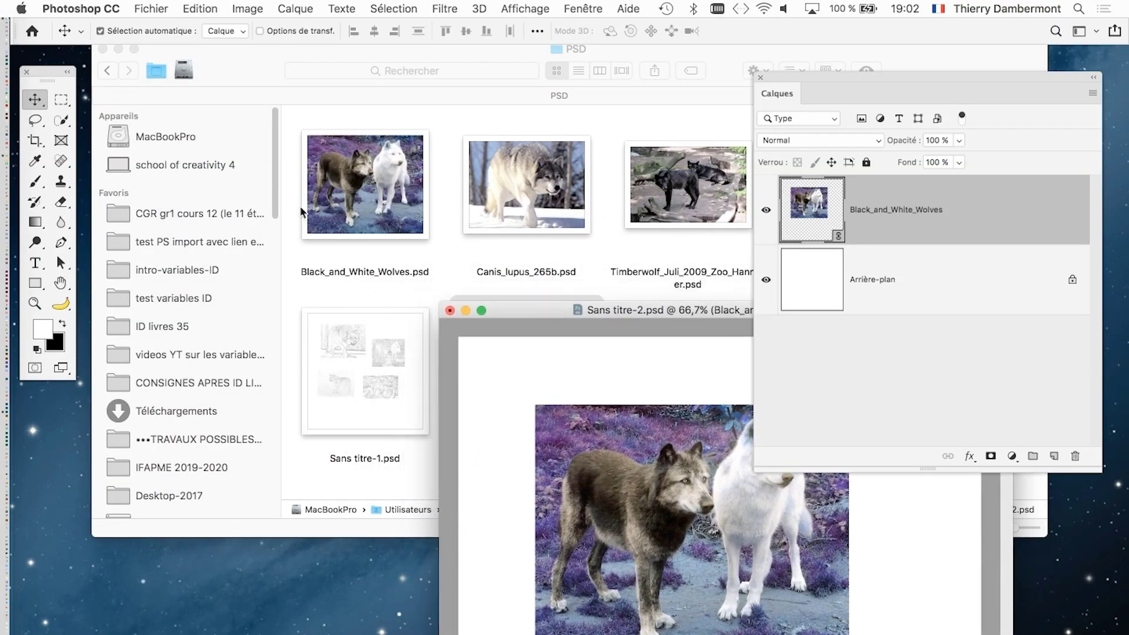
Save Sans titre-2 with Fichier > Enregistrer, then close it and the home screen
click(358, 210)
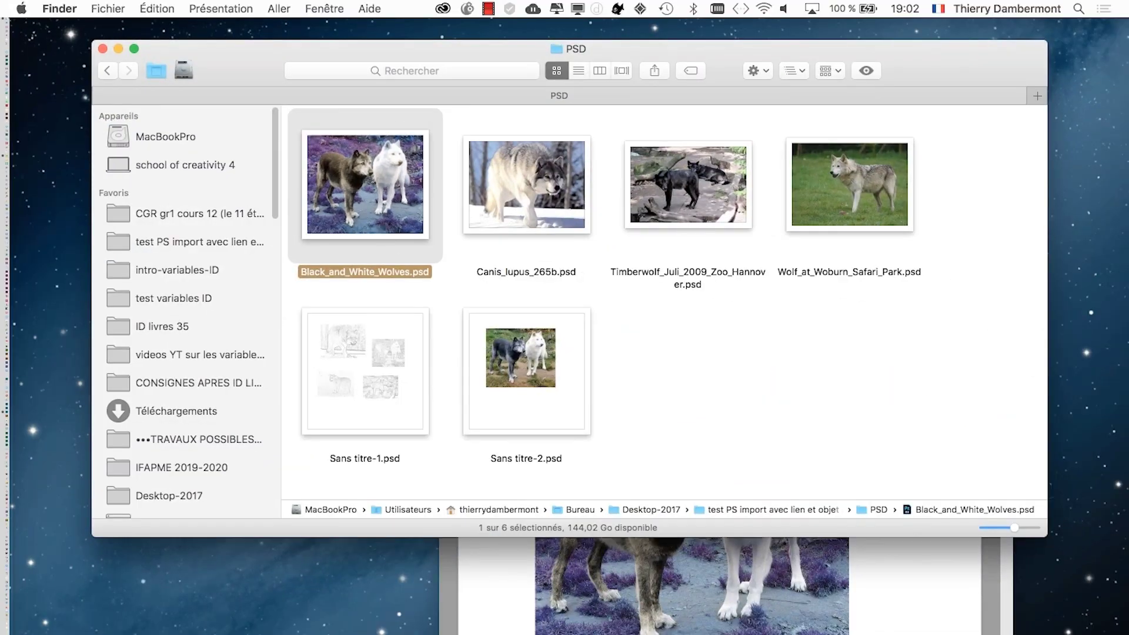
click(647, 589)
mouse_move(661, 320)
mouse_down()
mouse_move(564, 73)
mouse_move(400, 66)
mouse_up()
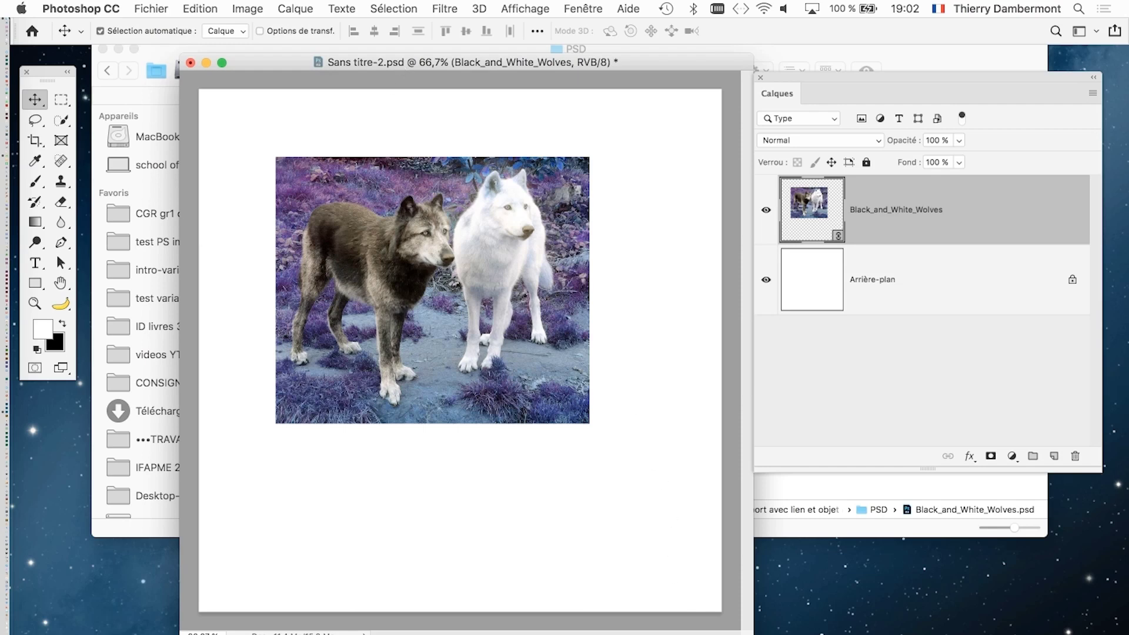
click(151, 8)
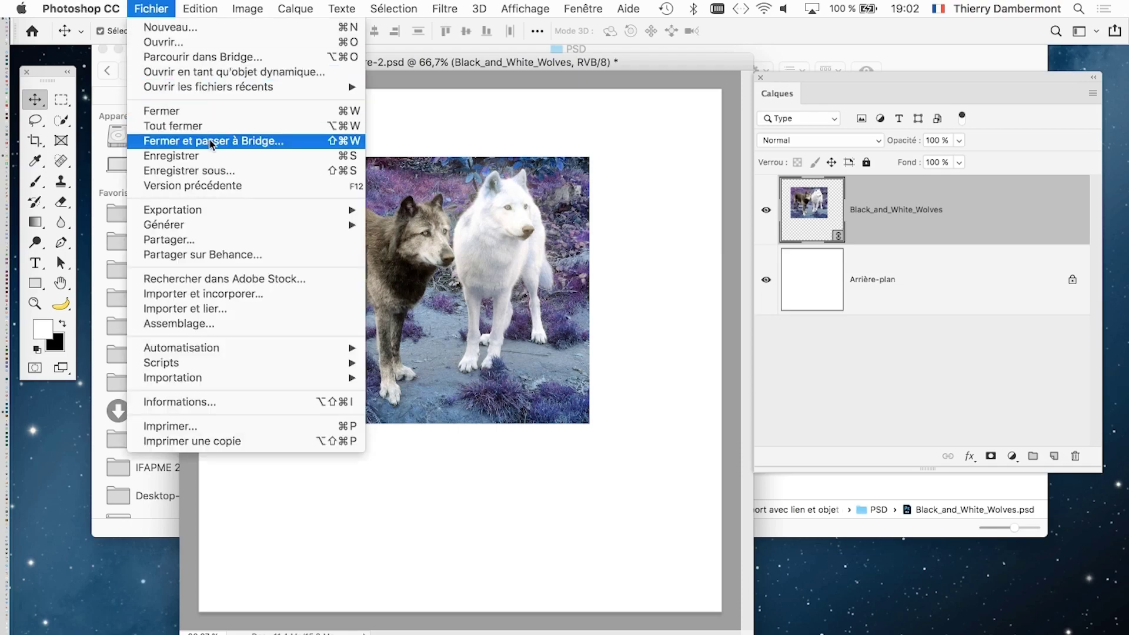
click(235, 156)
click(185, 63)
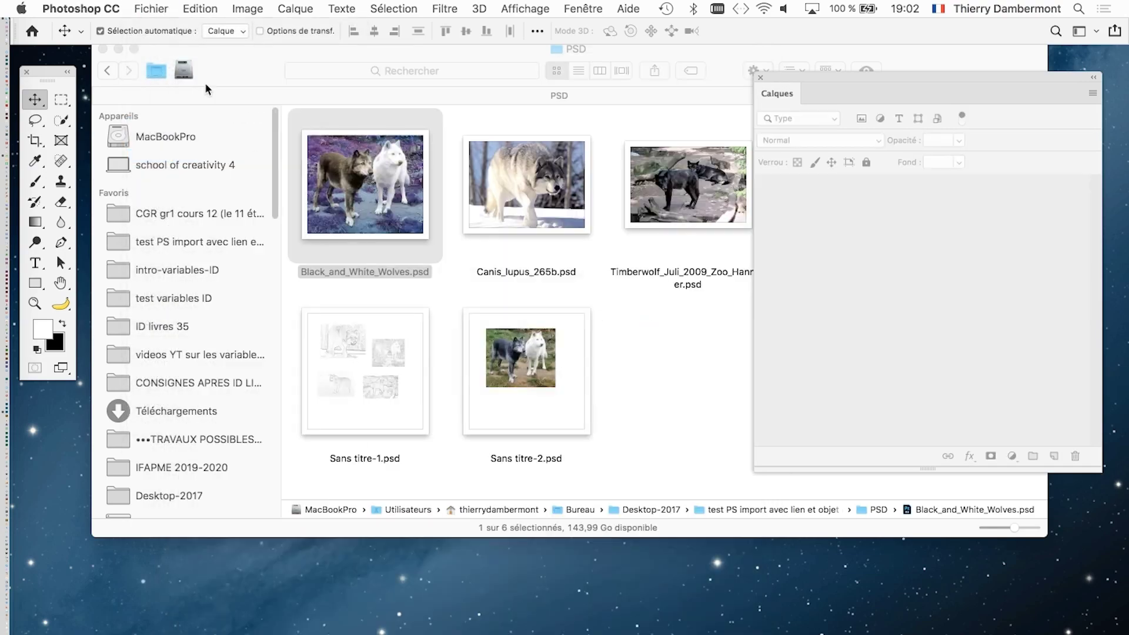
click(110, 52)
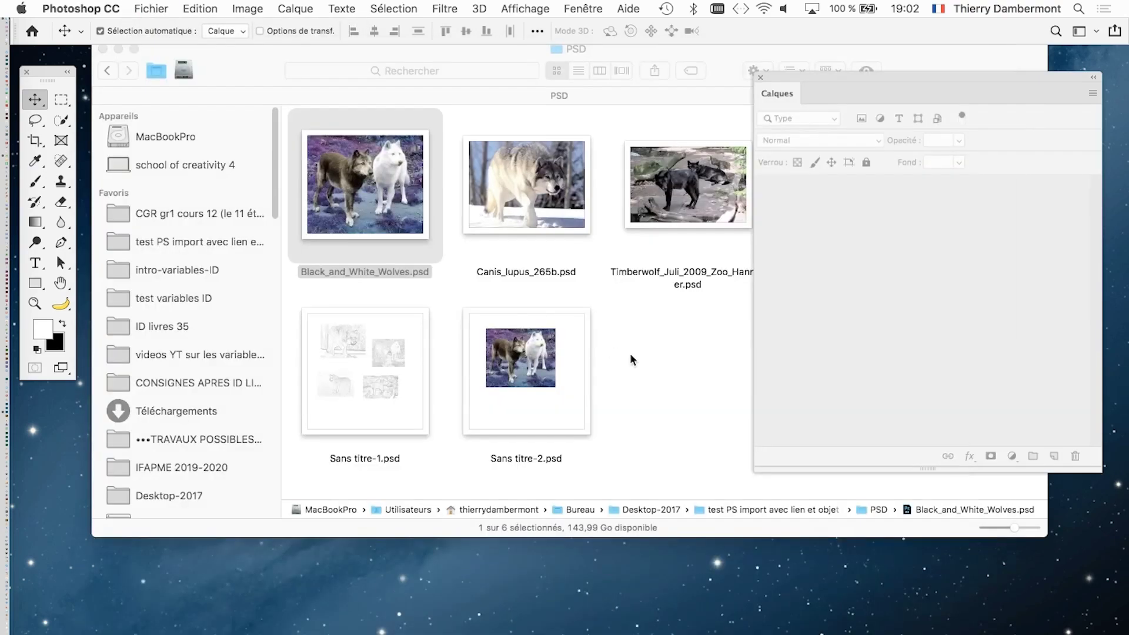